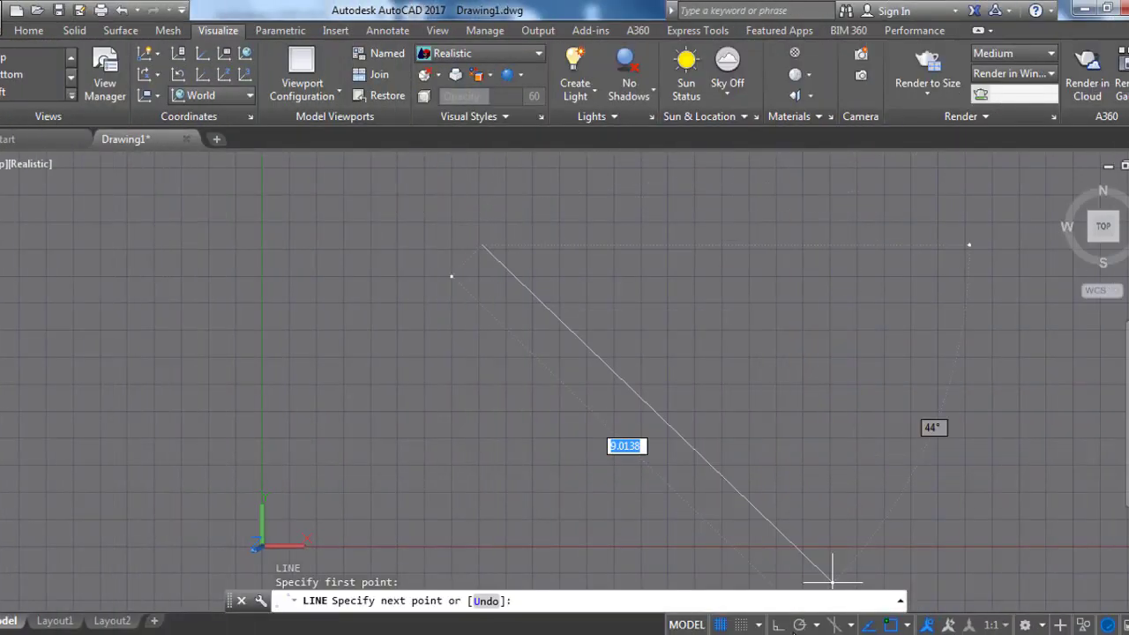
# Step: With Ortho on, draw a closed 20 by 5 rectangle outline using LINE
pyautogui.press('F8')
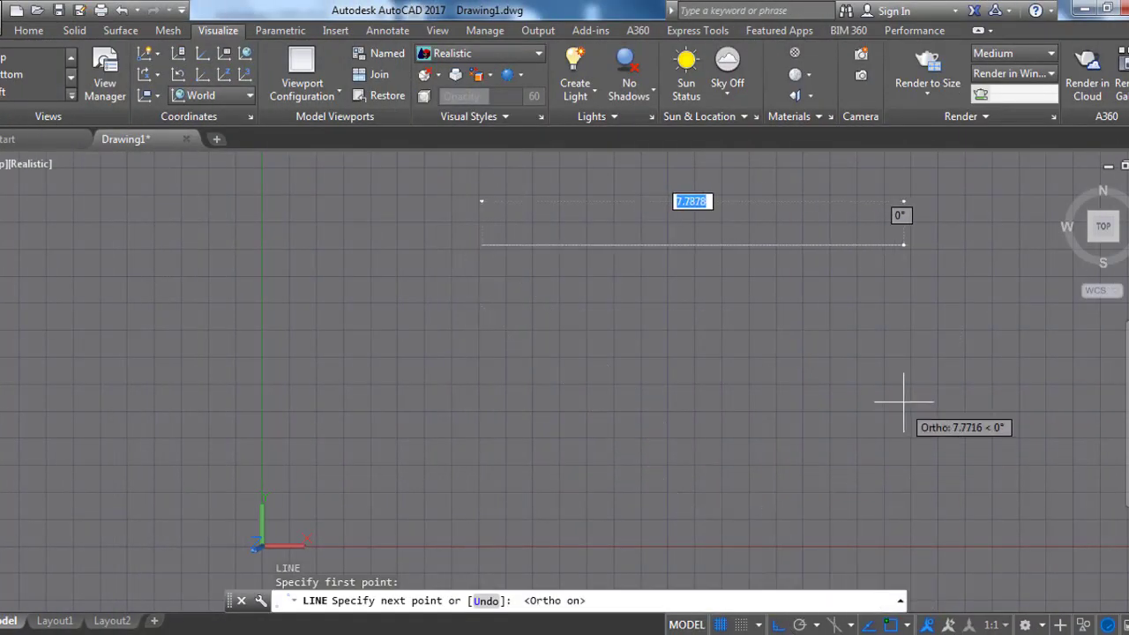
pyautogui.moveTo(894, 397); pyautogui.dragTo(688, 414, button='middle')
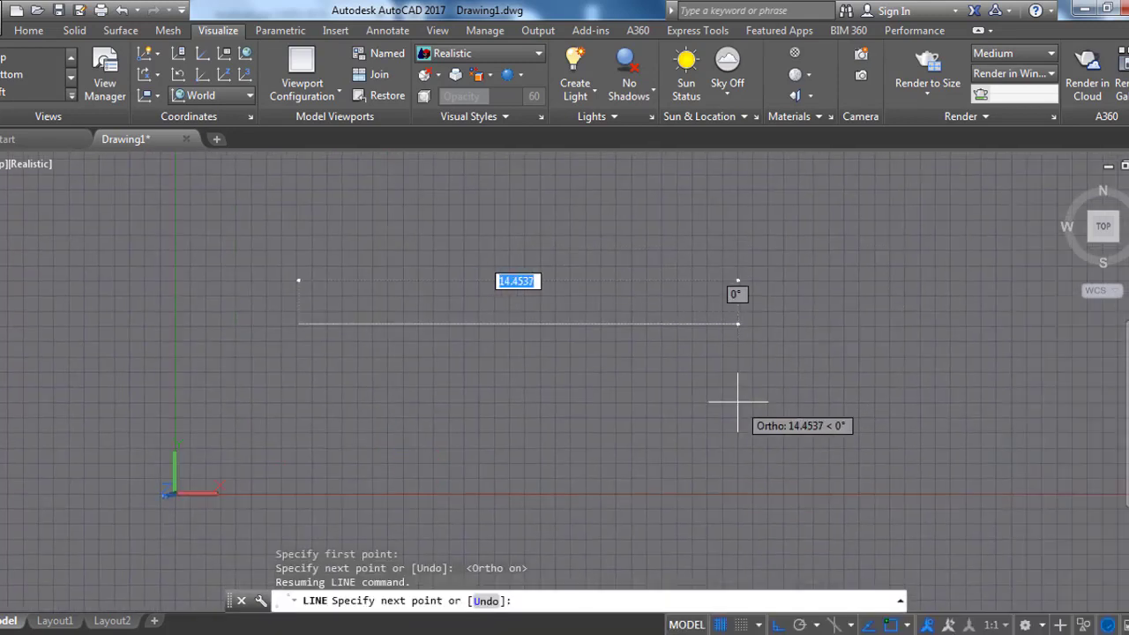
pyautogui.write('20')
pyautogui.press('Return')
pyautogui.moveTo(857, 182); pyautogui.dragTo(895, 255, button='middle')
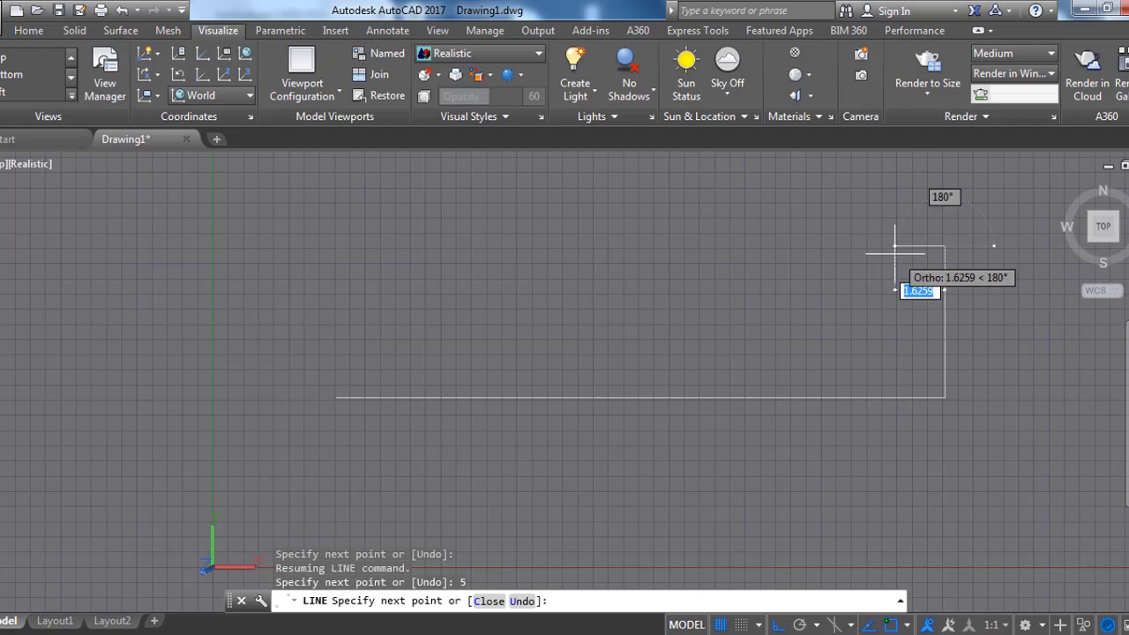
pyautogui.click(336, 407)
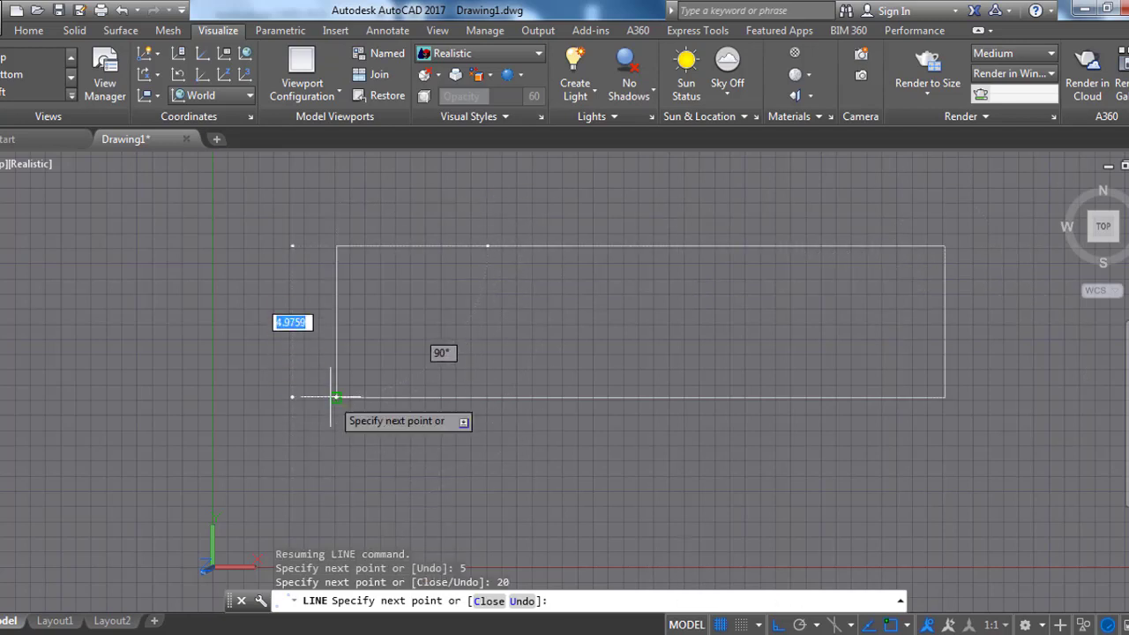
pyautogui.press('Return')
# Step: Start a vertical line at the midpoint of the rectangle's bottom edge
pyautogui.write('l')
pyautogui.press('Return')
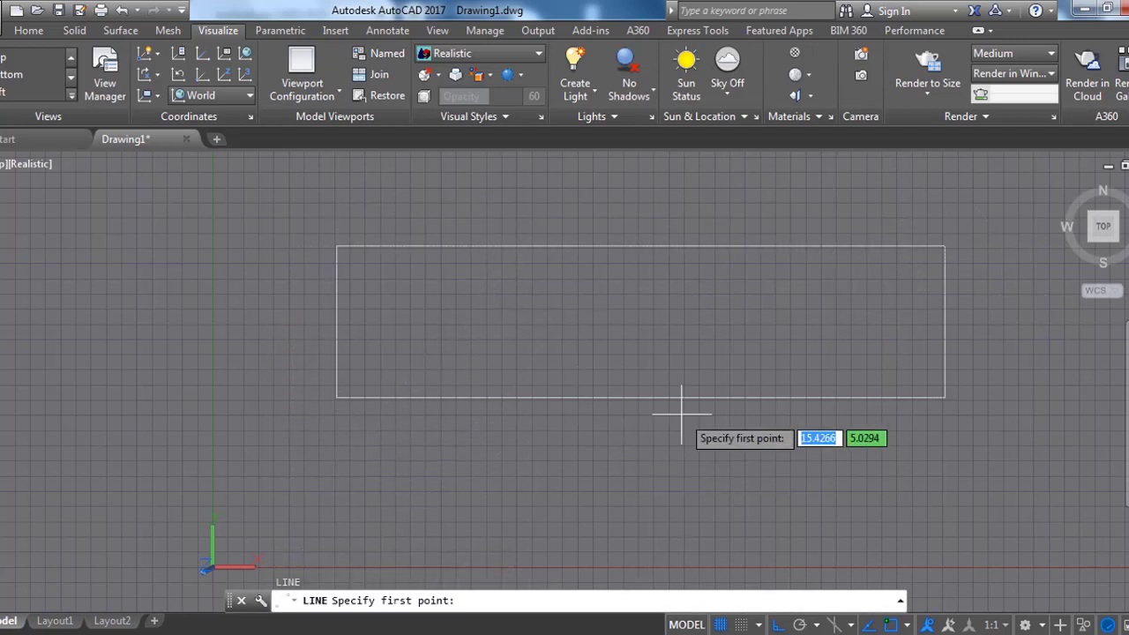
pyautogui.click(641, 397)
# Step: Finish the midline at the top edge midpoint, then try a trial offset of 5 from it
pyautogui.click(640, 246)
pyautogui.press('Escape')
pyautogui.write('o')
pyautogui.press('Return')
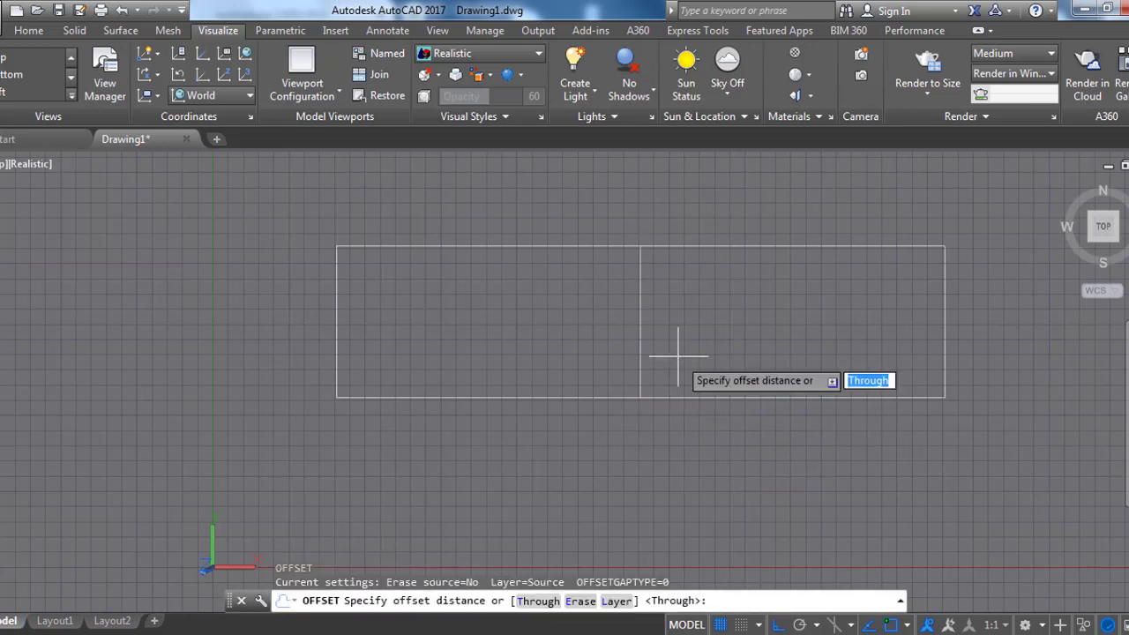
pyautogui.press('Return')
pyautogui.click(640, 315)
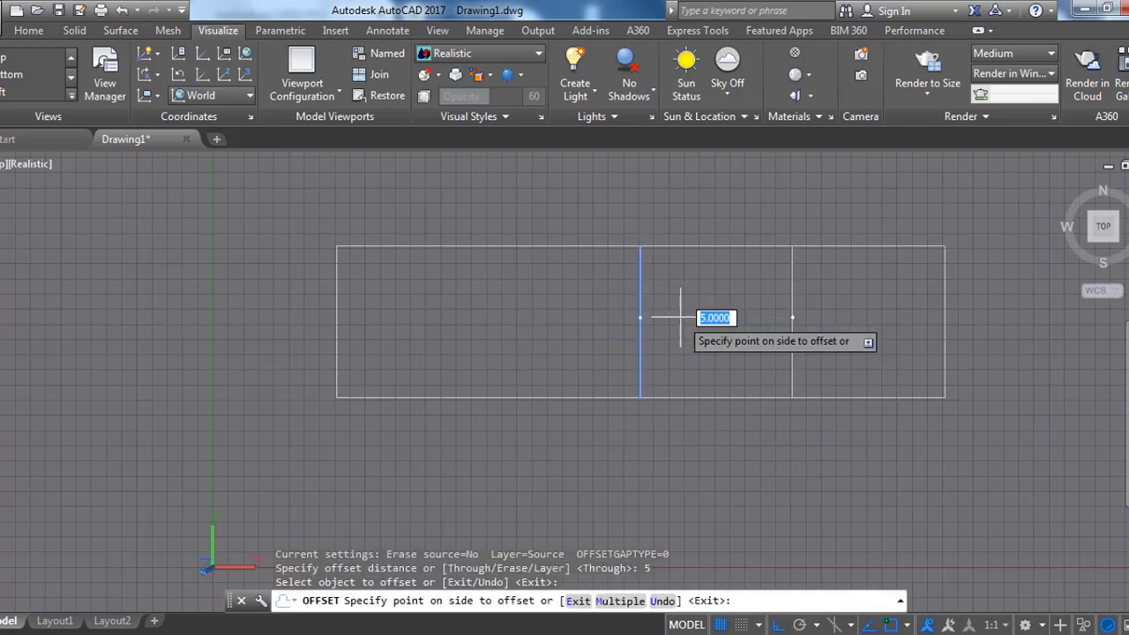
pyautogui.click(793, 315)
pyautogui.click(640, 310)
pyautogui.press('Escape')
pyautogui.press('Escape')
# Step: Offset the midline 3 units to the right and 3 units to the left
pyautogui.write('o')
pyautogui.press('Return')
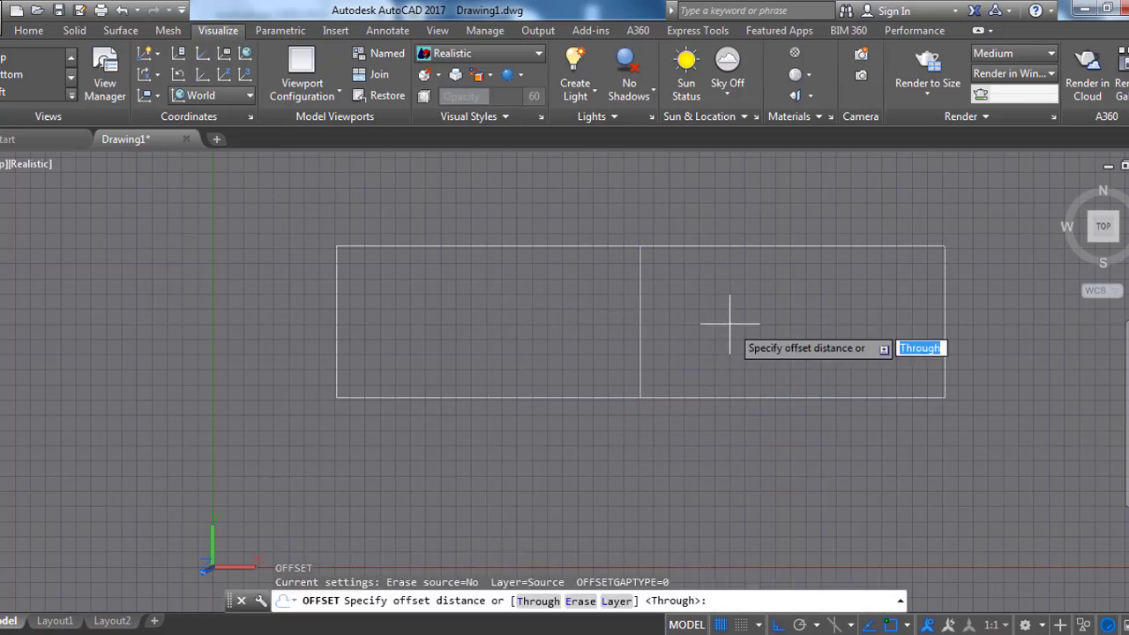
pyautogui.press('Return')
pyautogui.click(640, 291)
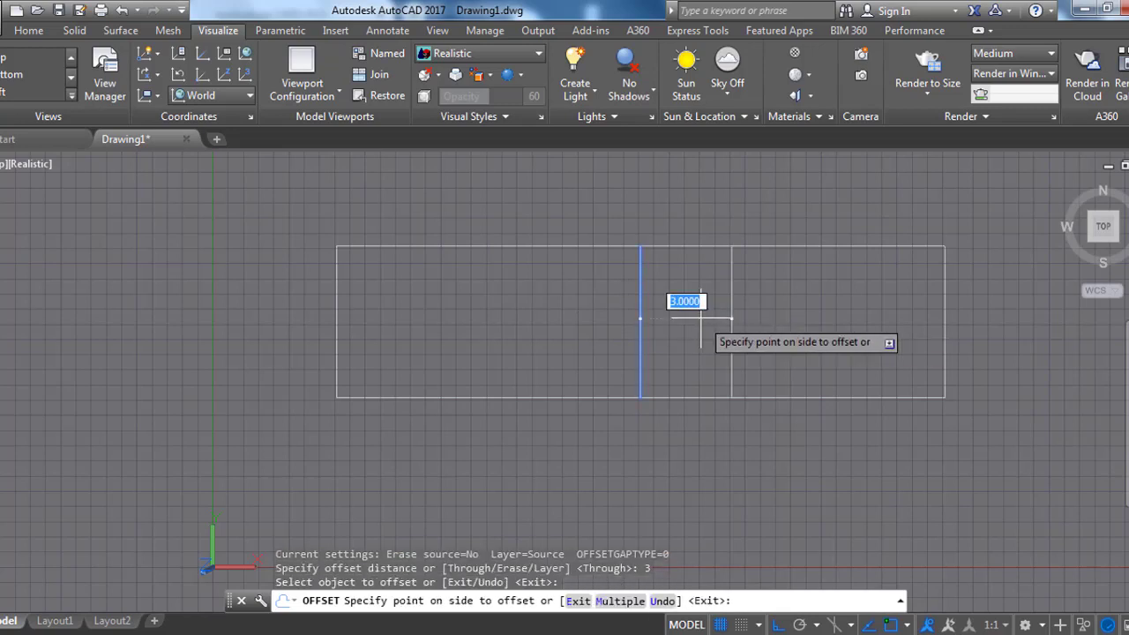
pyautogui.click(732, 305)
pyautogui.click(641, 310)
pyautogui.click(549, 339)
pyautogui.press('Escape')
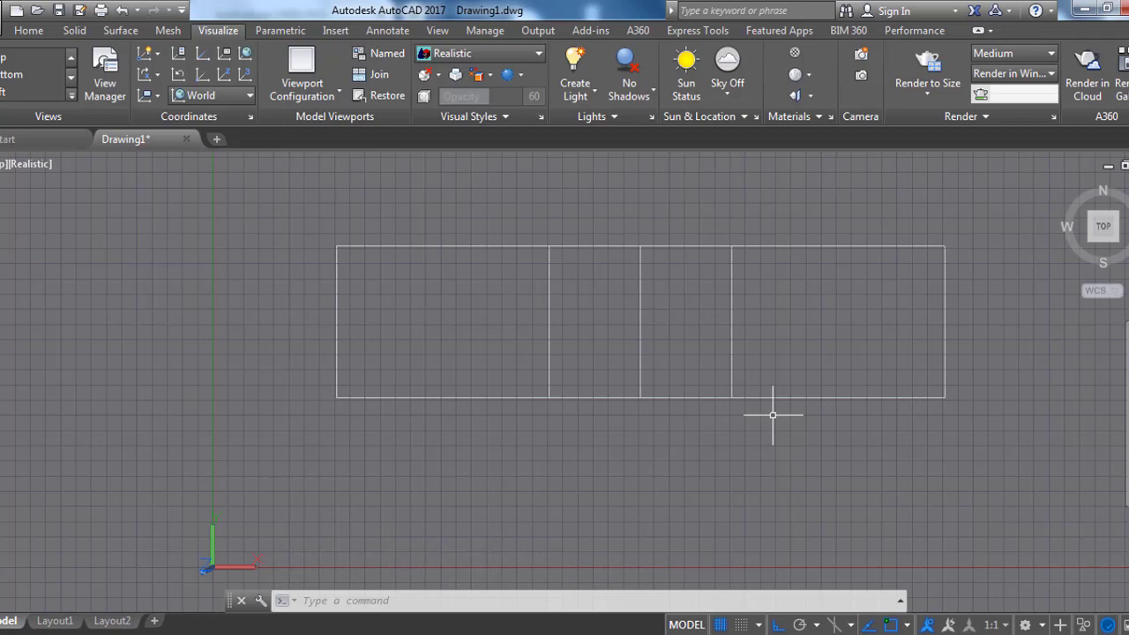
# Step: Draw a Start, End, Direction arc from the right panel line's bottom to the top-right corner
pyautogui.click(29, 30)
pyautogui.click(309, 55)
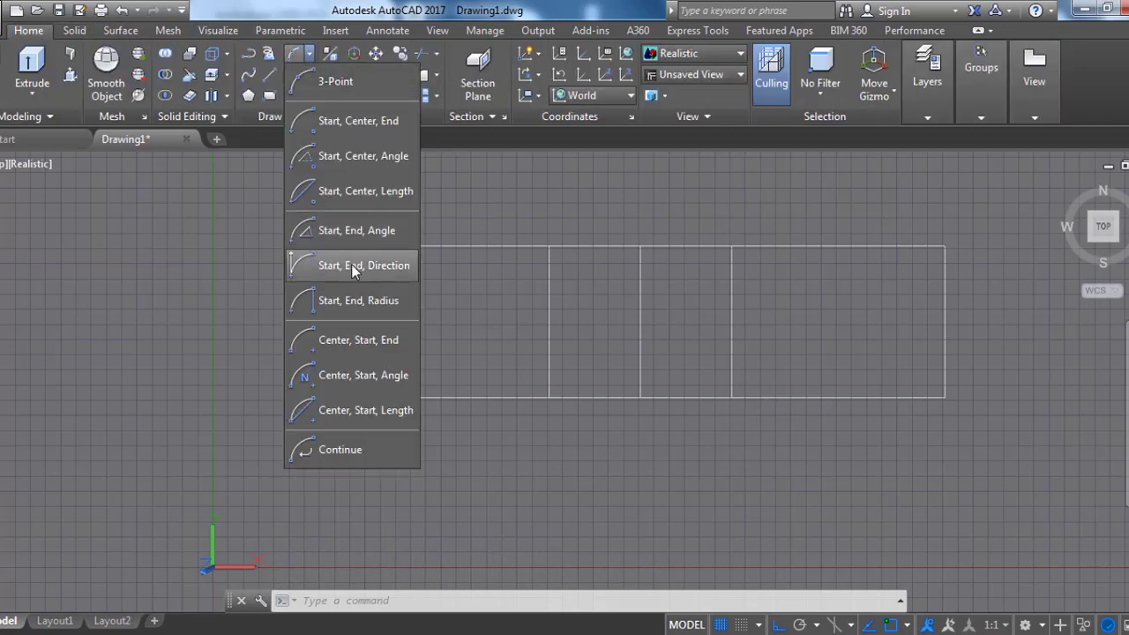
pyautogui.click(351, 264)
pyautogui.click(732, 398)
pyautogui.click(944, 246)
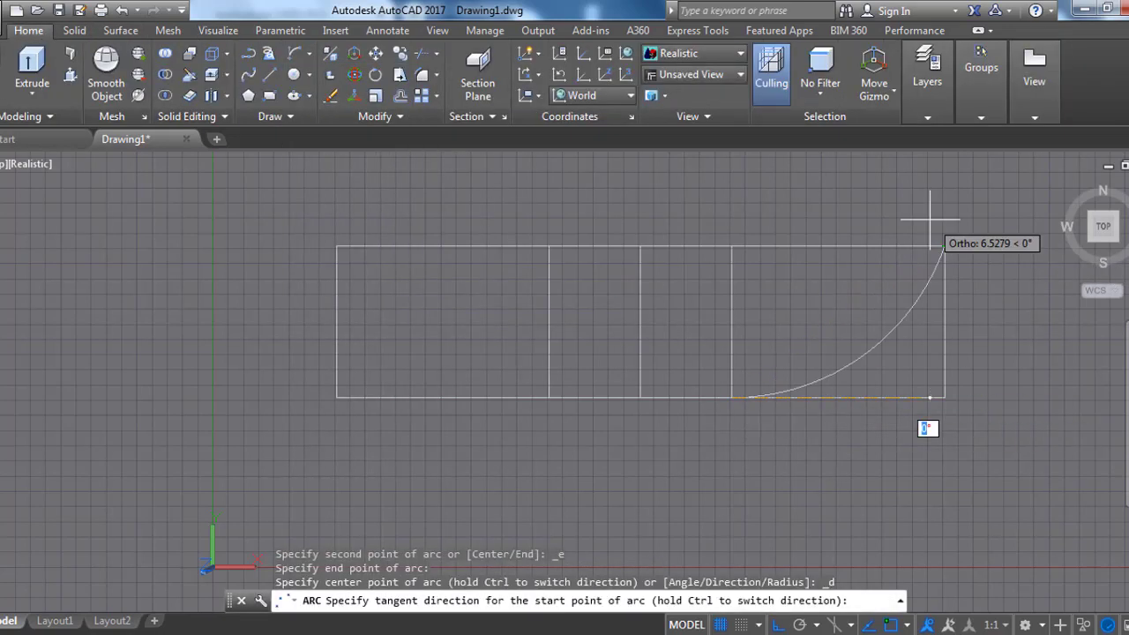
pyautogui.click(953, 277)
# Step: Attempt the left arc between the top-left corner and left panel line, cancelling the misshapen tries
pyautogui.press('Return')
pyautogui.click(337, 246)
pyautogui.click(549, 397)
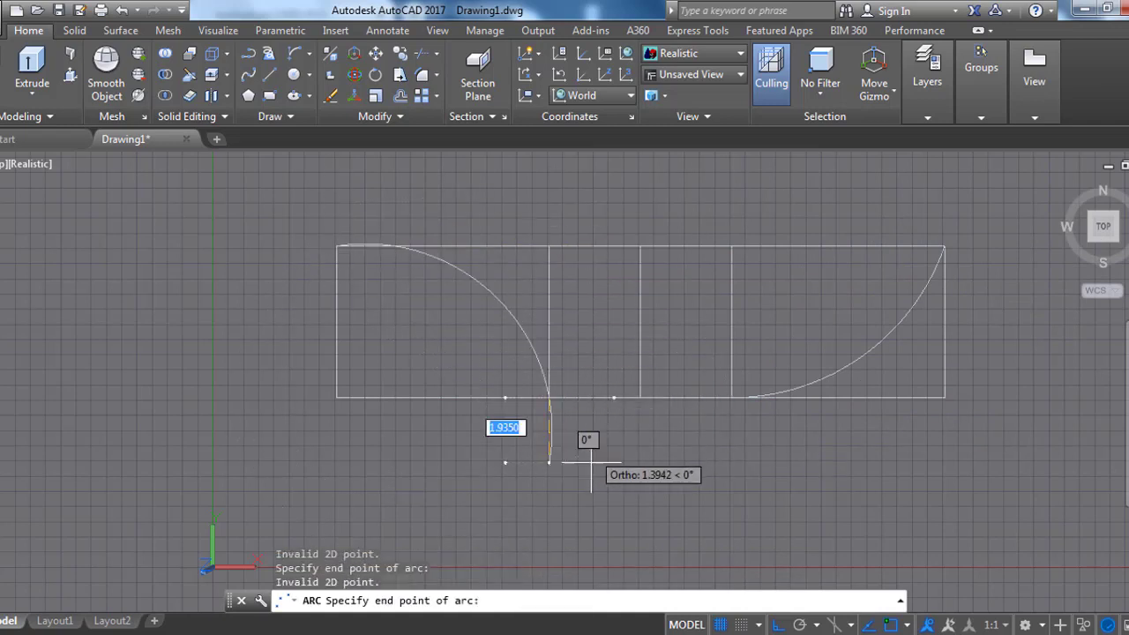
pyautogui.press('Escape')
pyautogui.click(298, 56)
pyautogui.click(336, 246)
pyautogui.click(549, 397)
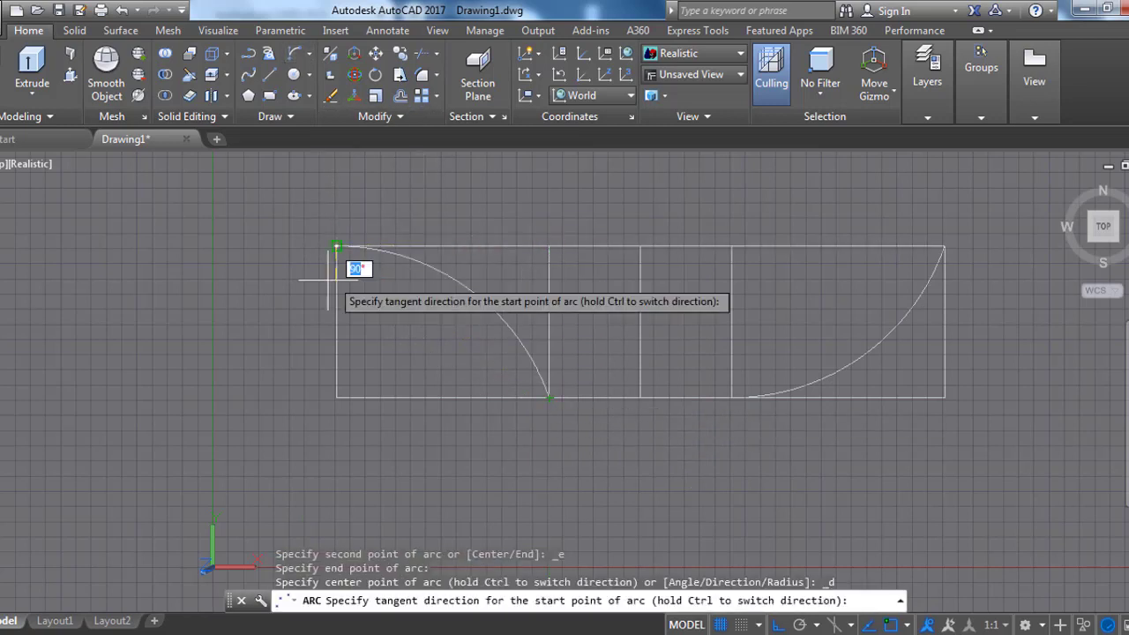
pyautogui.press('Escape')
# Step: With Ortho off, draw the left 3-point arc and trim its part above the rectangle
pyautogui.press('Return')
pyautogui.click(549, 397)
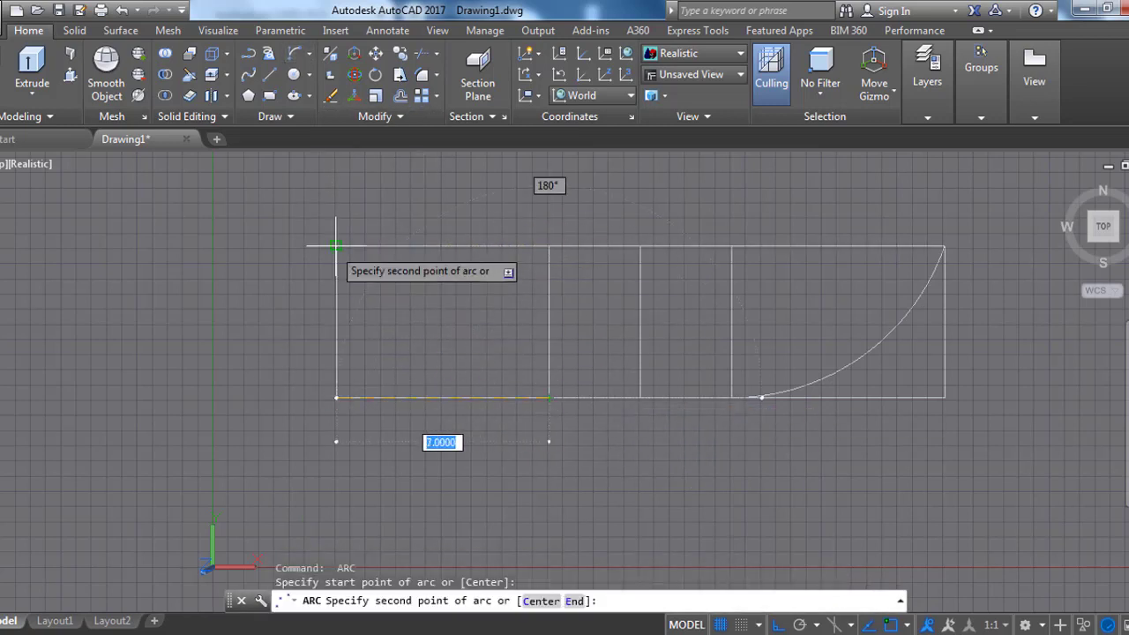
pyautogui.click(336, 246)
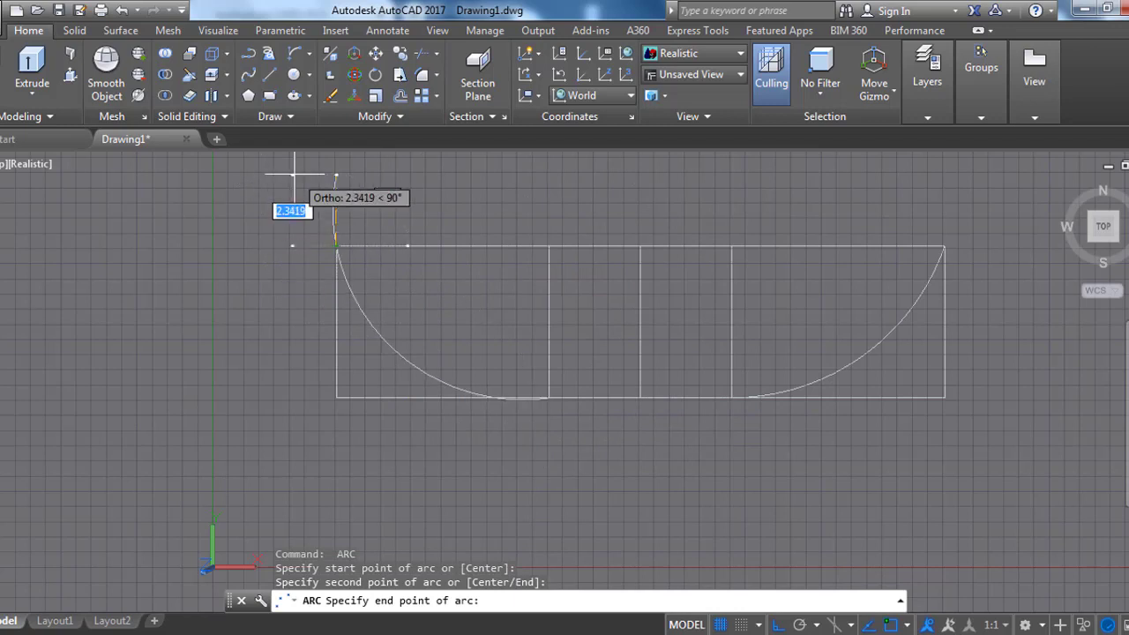
pyautogui.click(778, 625)
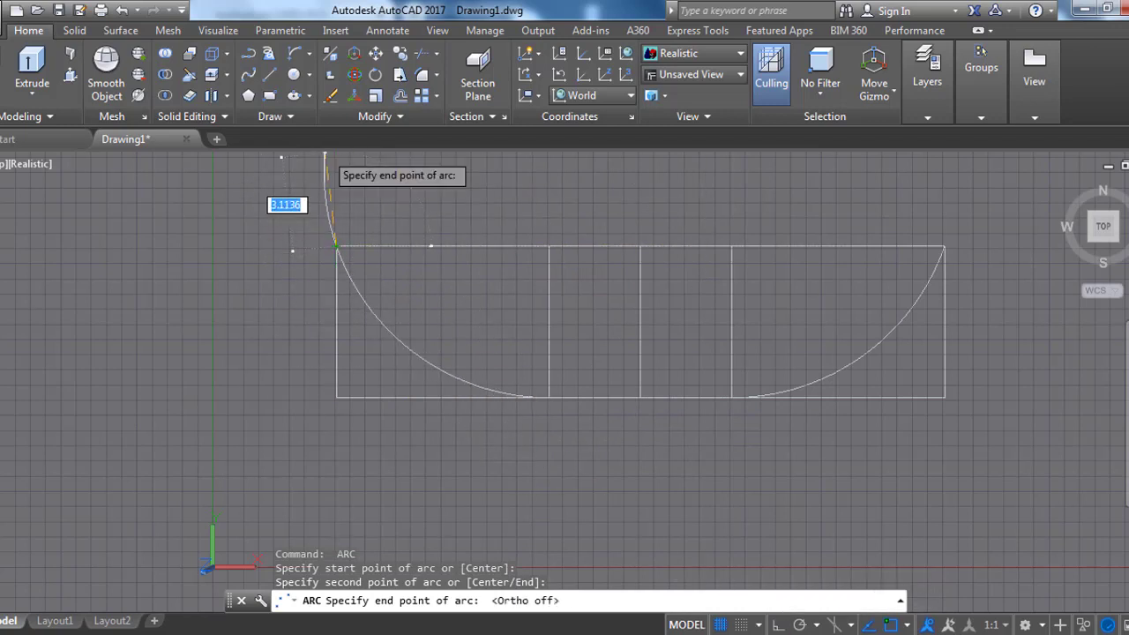
pyautogui.click(323, 180)
pyautogui.write('tr')
pyautogui.press('Return')
pyautogui.press('Return')
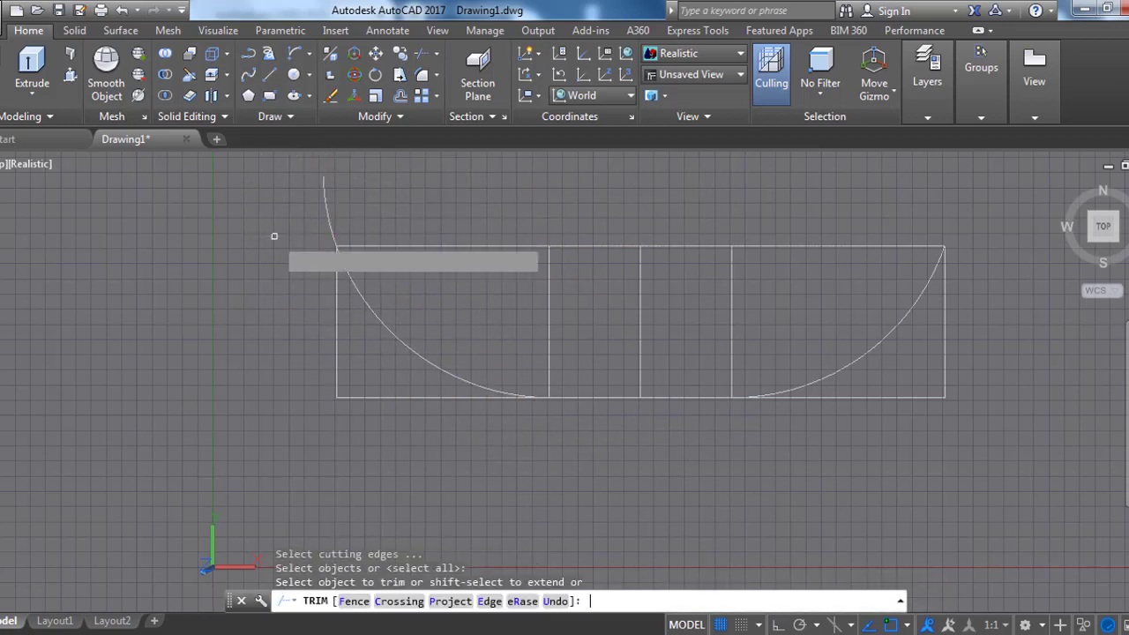
pyautogui.click(330, 216)
pyautogui.press('Escape')
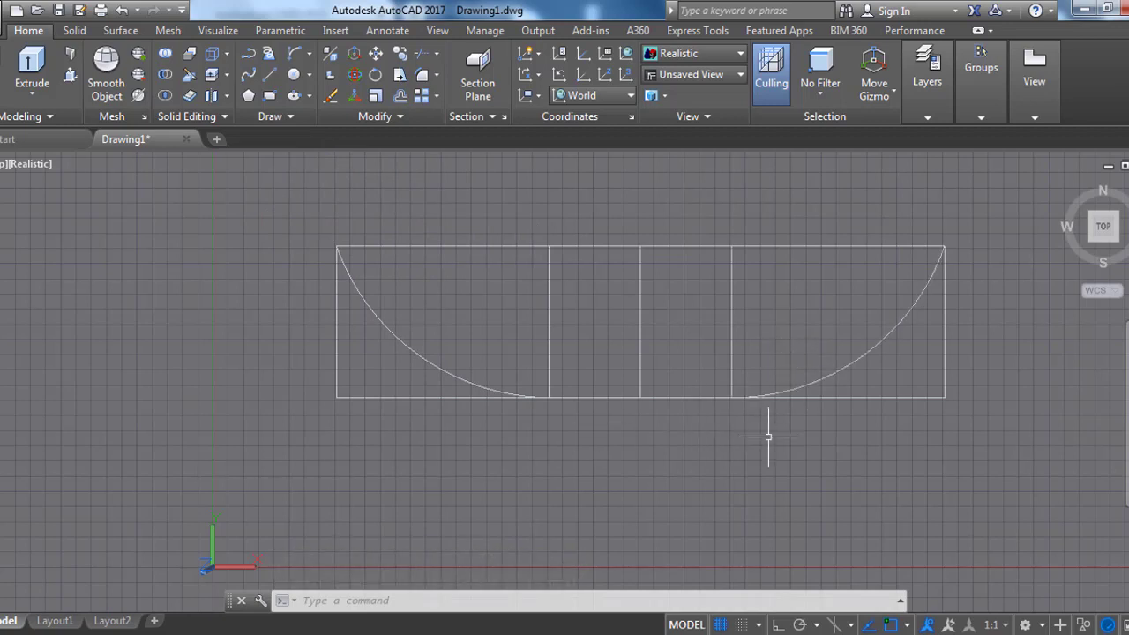
# Step: Orbit the base into a 3D view and set the UCS to Front
pyautogui.moveTo(715, 506)
pyautogui.keyDown('shift'); pyautogui.mouseDown(button='middle')
pyautogui.moveTo(718, 366)
pyautogui.moveTo(782, 379)
pyautogui.moveTo(920, 373)
pyautogui.moveTo(907, 366)
pyautogui.mouseUp(button='middle'); pyautogui.keyUp('shift')
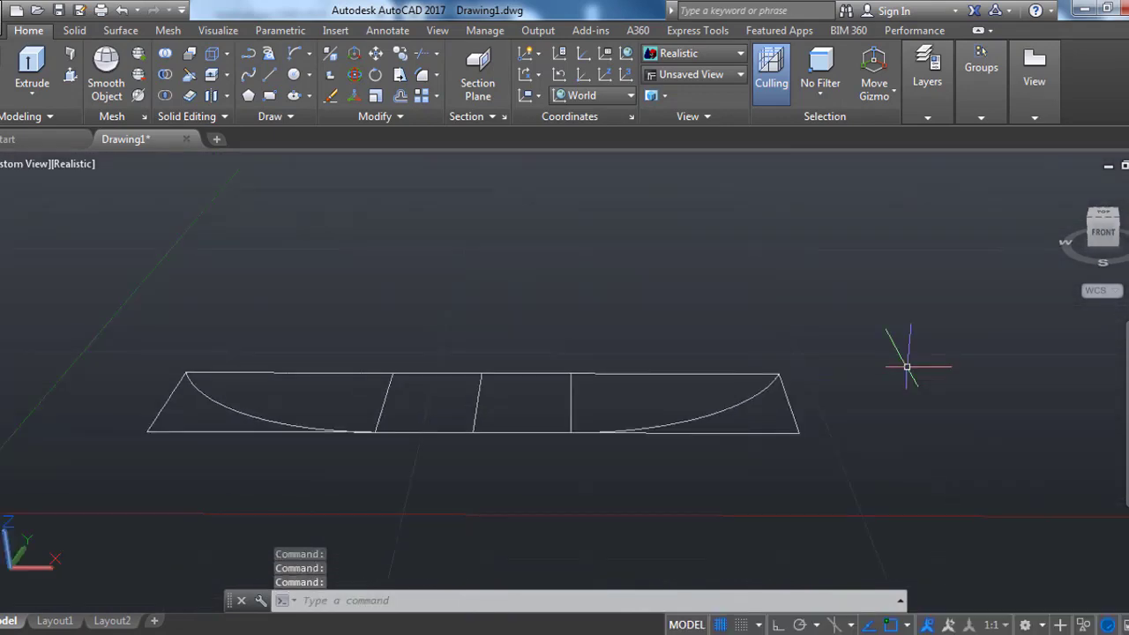
pyautogui.click(610, 100)
pyautogui.click(582, 220)
# Step: Draw the back profile: 5 up from the back-right corner, across, down to the back-left corner
pyautogui.write('l')
pyautogui.press('Return')
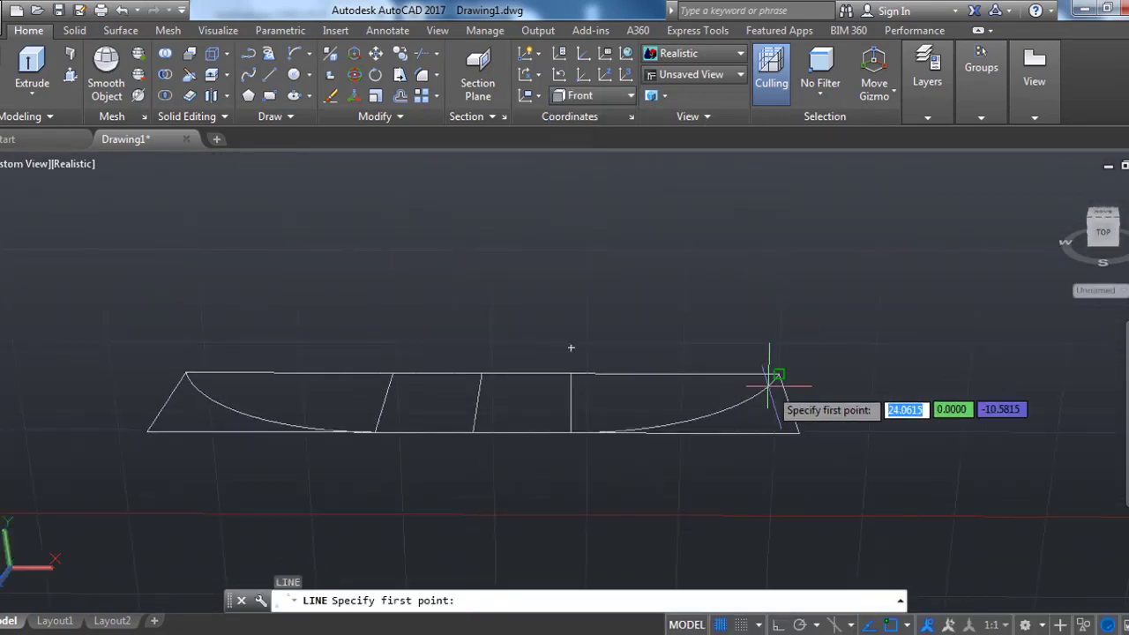
pyautogui.click(776, 376)
pyautogui.press('Return')
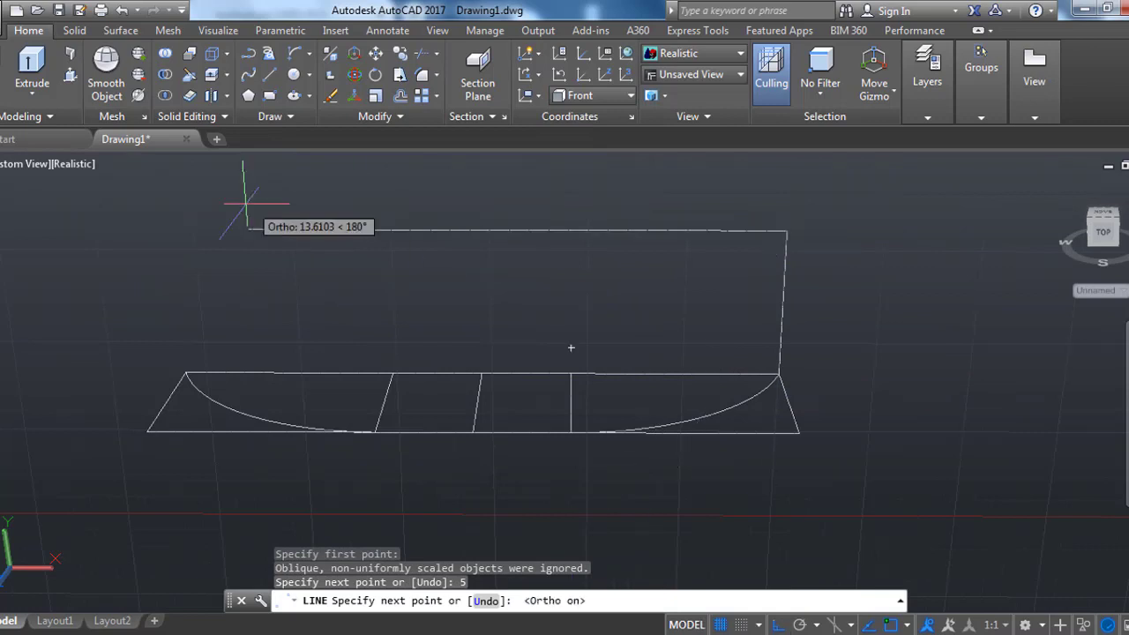
pyautogui.write('20')
pyautogui.press('Return')
pyautogui.click(186, 373)
pyautogui.press('Escape')
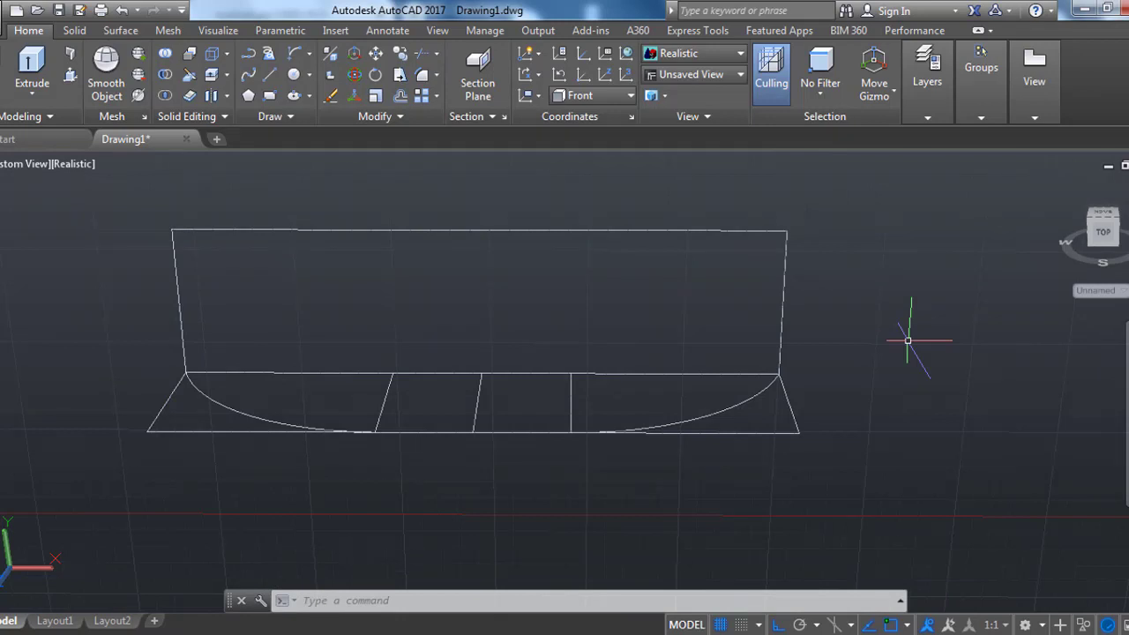
# Step: Draw a trial 3-point arc from the back profile's top-left corner, dipping near the base middle, to its top-right corner
pyautogui.click(309, 54)
pyautogui.click(334, 80)
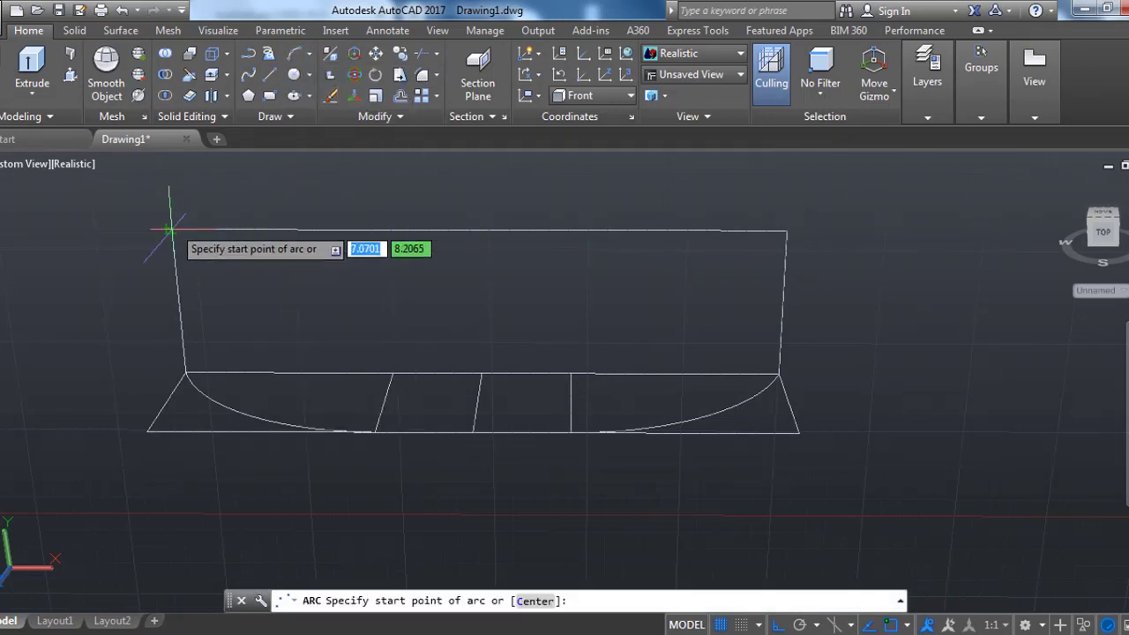
pyautogui.click(172, 230)
pyautogui.click(481, 373)
pyautogui.click(788, 231)
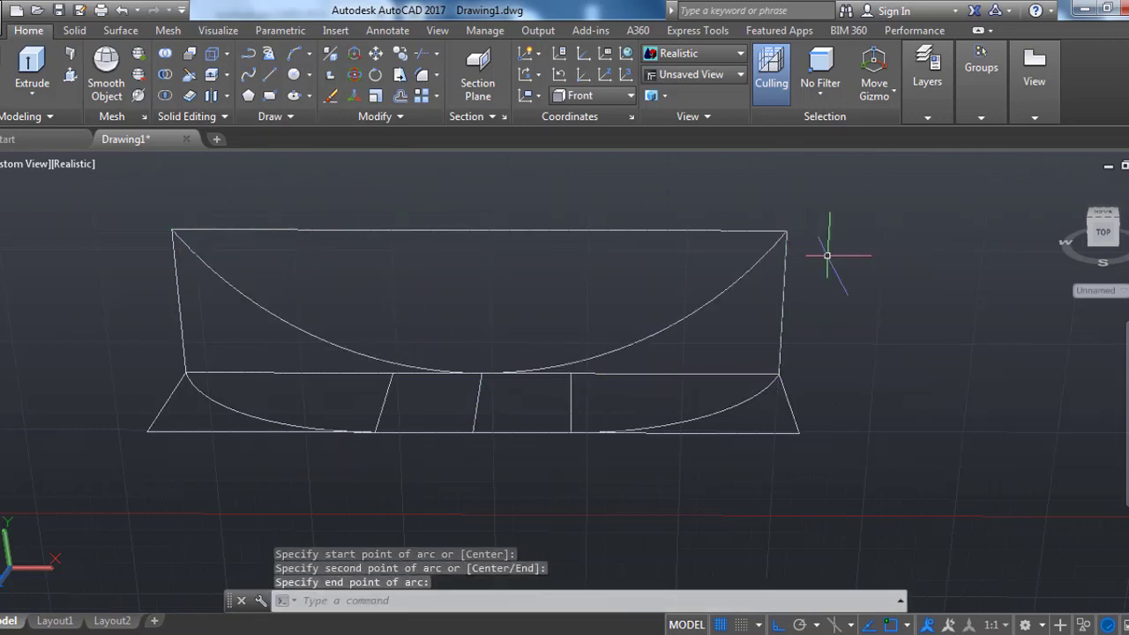
pyautogui.click(644, 338)
pyautogui.press('Escape')
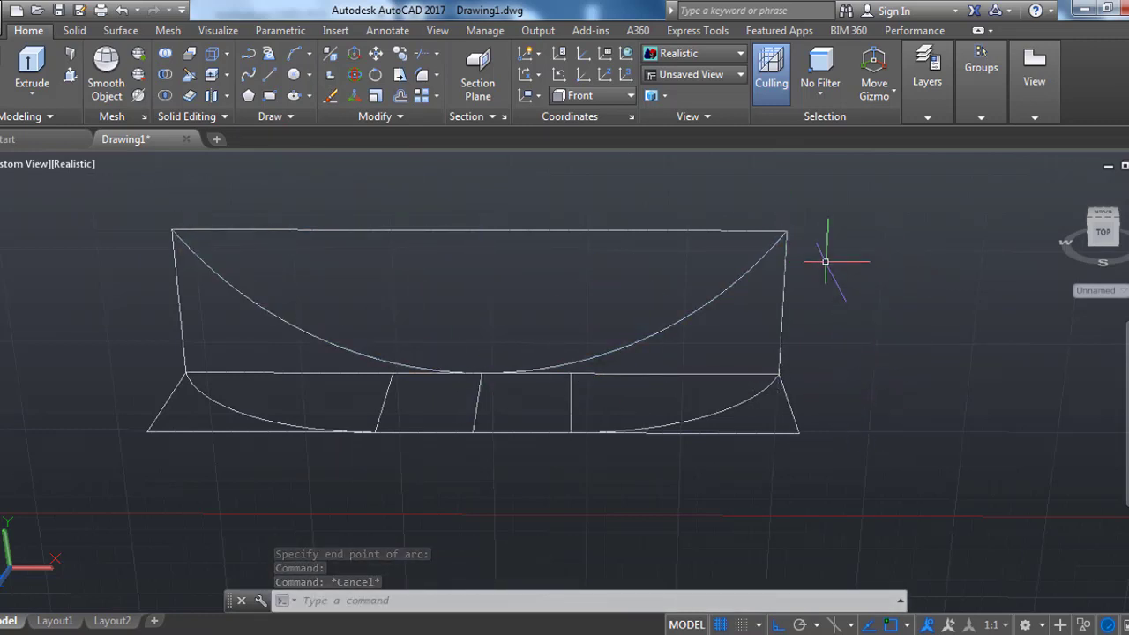
# Step: Undo the sweeping arc and start a polyline with PL
pyautogui.moveTo(806, 308); pyautogui.dragTo(745, 381, button='middle')
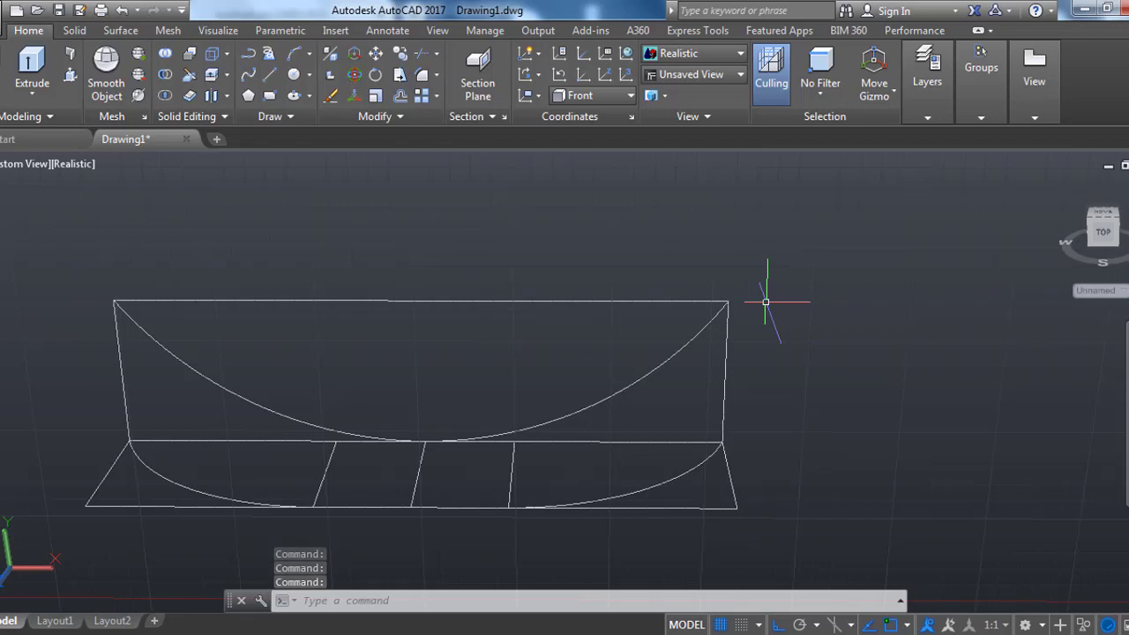
pyautogui.hotkey('ctrl', 'z')
pyautogui.write('pl')
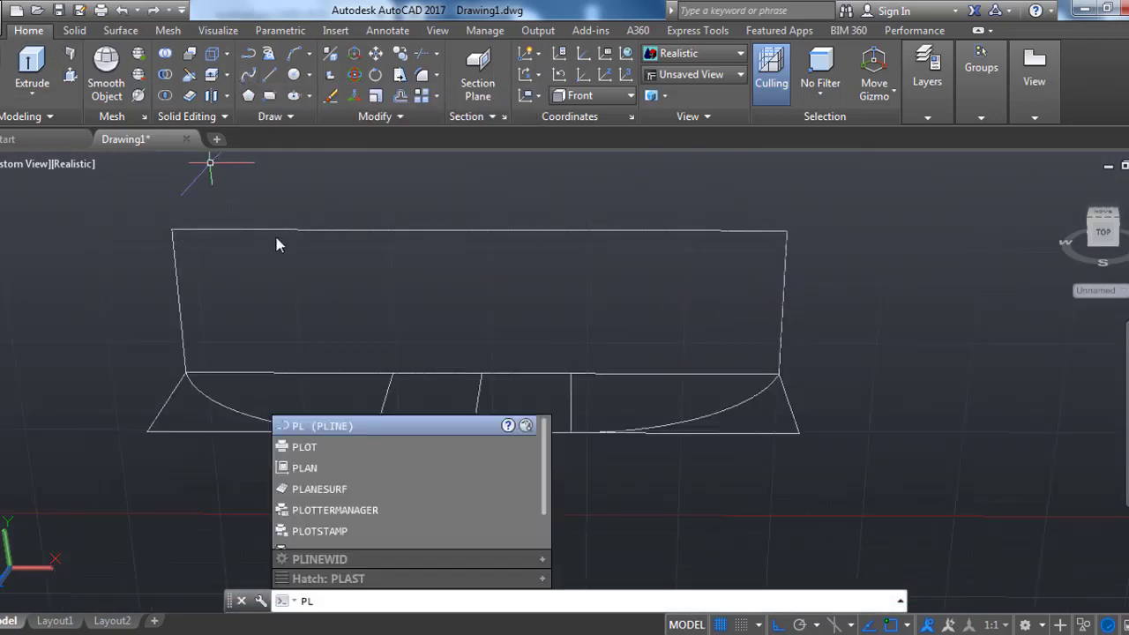
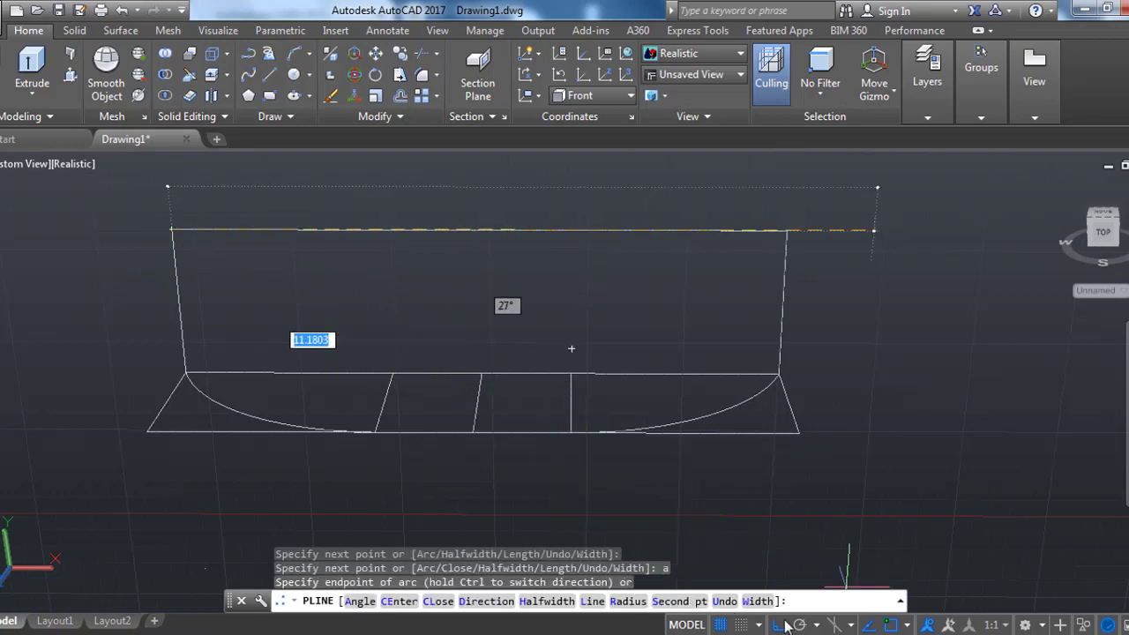
# Step: Turn off Ortho and finish the outline with direction arcs ending at the top-right corner
pyautogui.press('F8')
pyautogui.write('d')
pyautogui.press('Return')
pyautogui.click(259, 323)
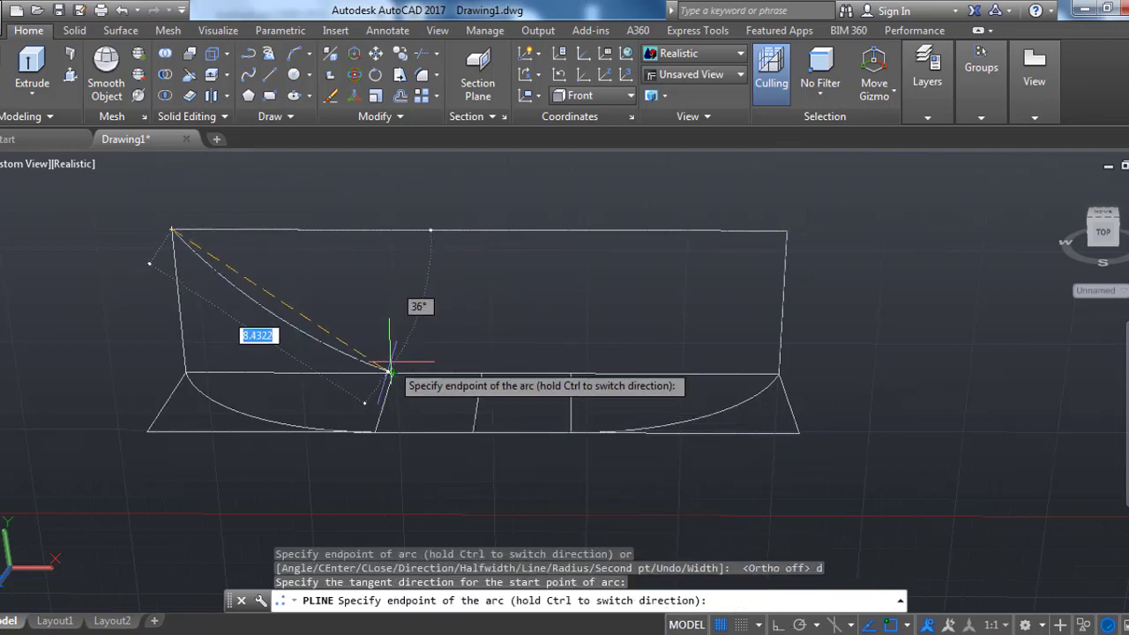
pyautogui.click(389, 372)
pyautogui.click(787, 230)
pyautogui.press('Return')
pyautogui.scroll(2, 468, 389)
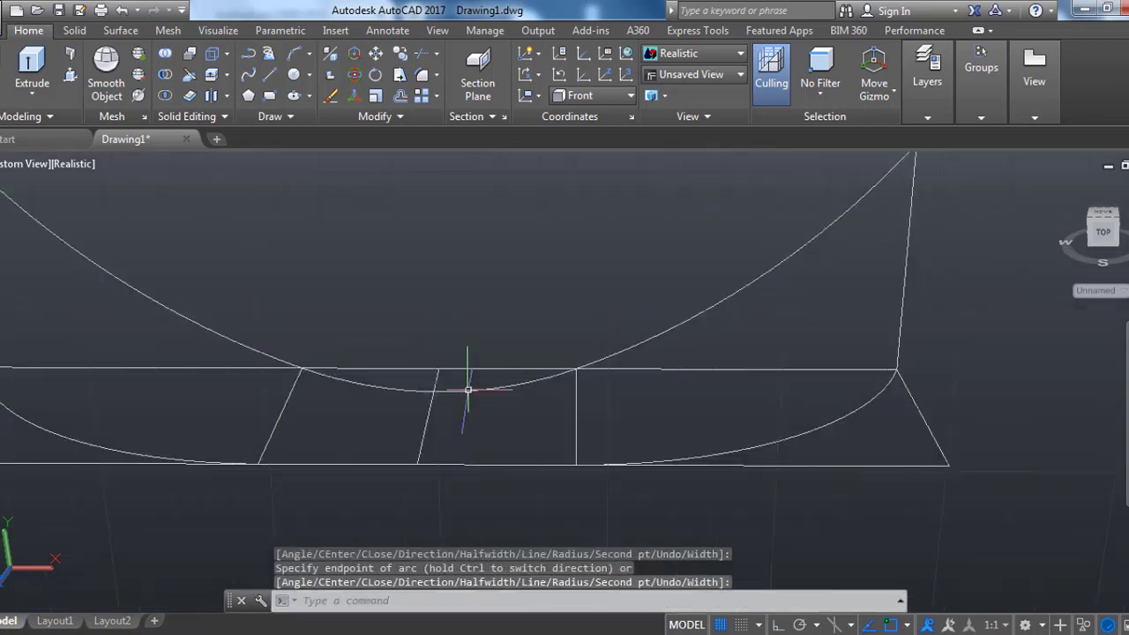
pyautogui.press('Return')
# Step: Grip-stretch the curve's lower and upper-right vertices to widen the U shape
pyautogui.click(449, 390)
pyautogui.click(433, 364)
pyautogui.scroll(2, 428, 370)
pyautogui.scroll(1, 529, 366)
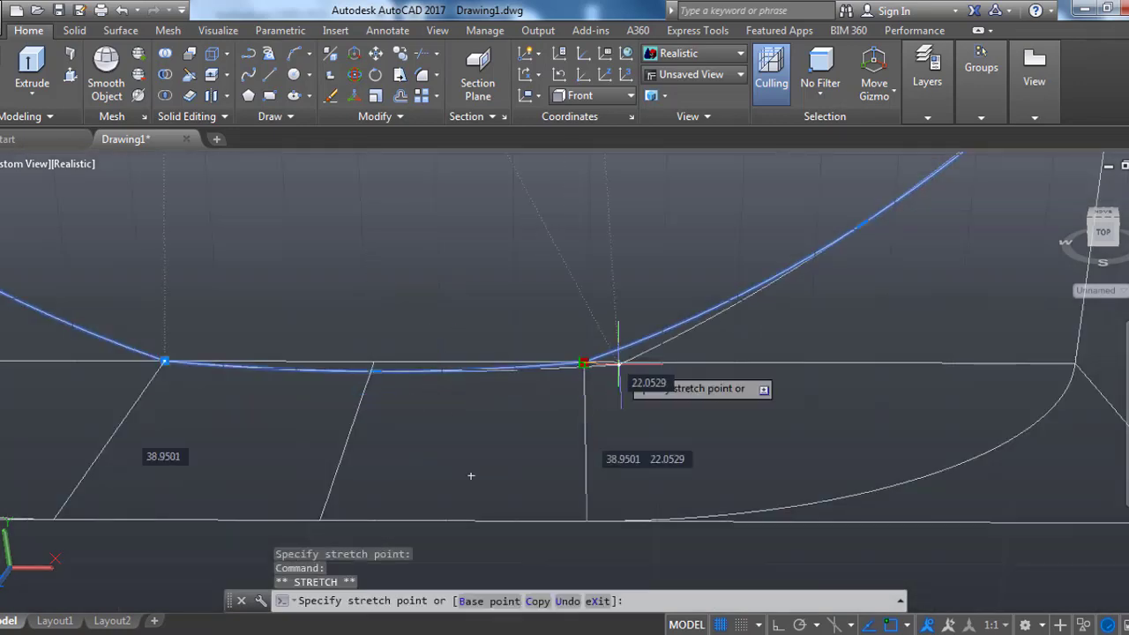
pyautogui.click(618, 362)
pyautogui.scroll(-3, 688, 327)
pyautogui.scroll(2, 777, 264)
pyautogui.click(775, 269)
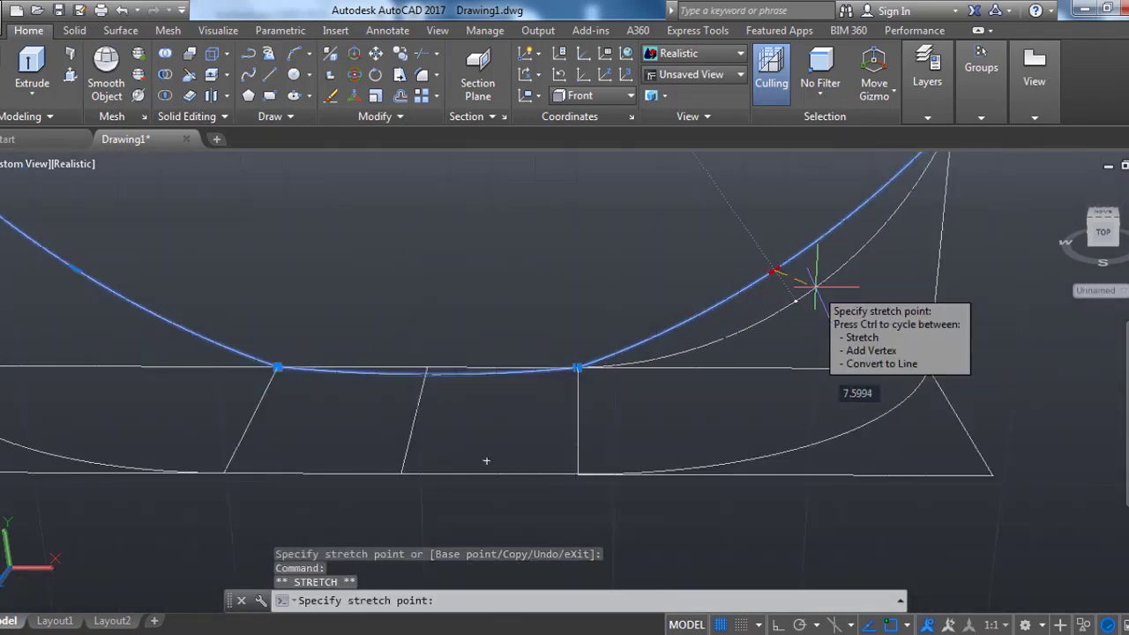
pyautogui.click(811, 253)
pyautogui.press('Escape')
pyautogui.click(111, 280)
pyautogui.click(104, 276)
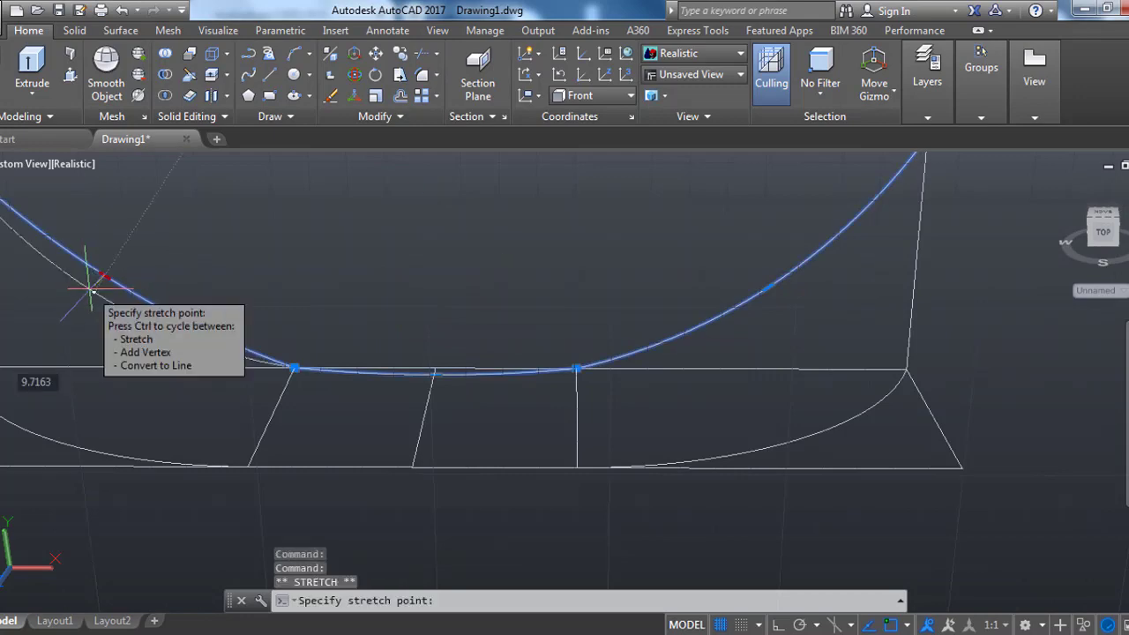
pyautogui.press('Escape')
# Step: Stretch a bottom vertex of the curve to the right to reshape its base
pyautogui.click(396, 375)
pyautogui.scroll(2, 432, 362)
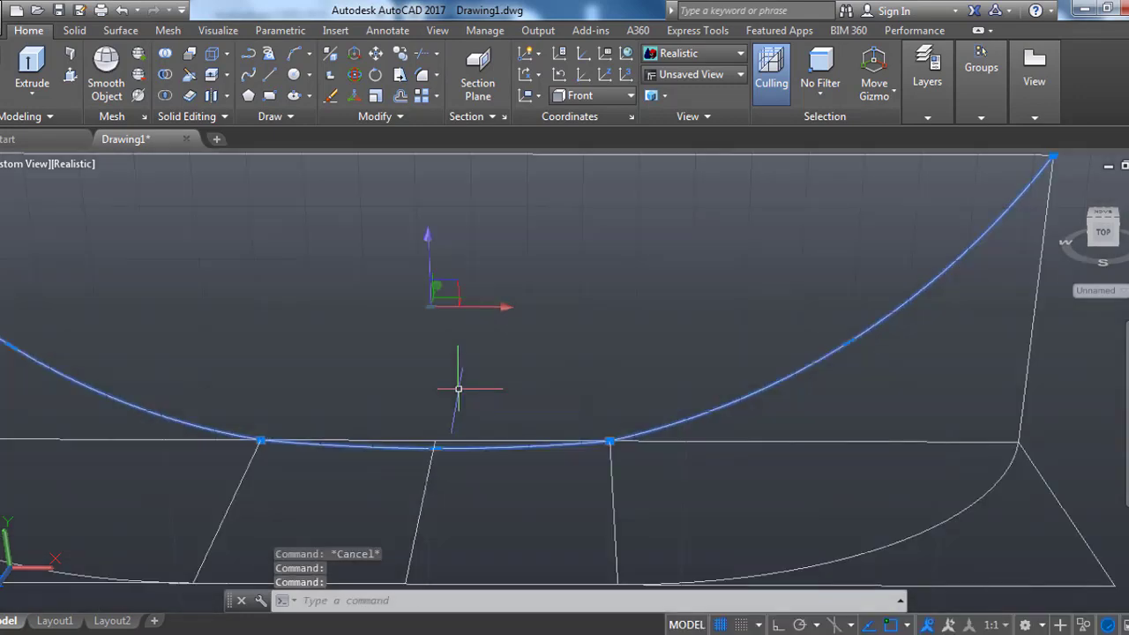
pyautogui.click(435, 448)
pyautogui.scroll(1, 435, 455)
pyautogui.press('Escape')
pyautogui.scroll(-2, 617, 396)
pyautogui.scroll(2, 595, 374)
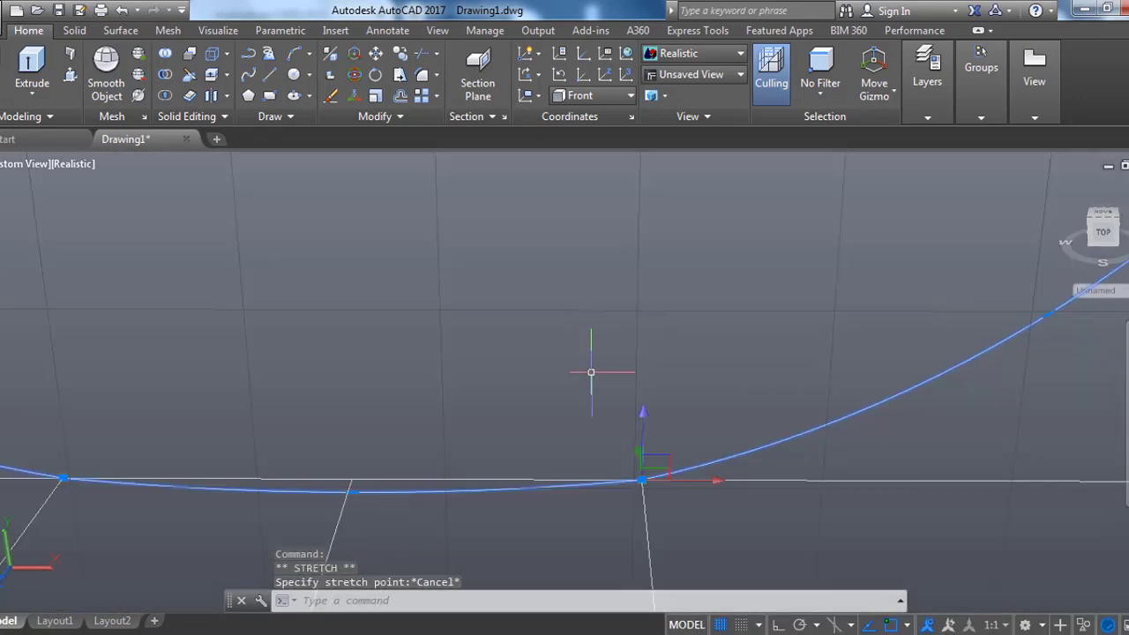
pyautogui.click(613, 479)
pyautogui.click(794, 465)
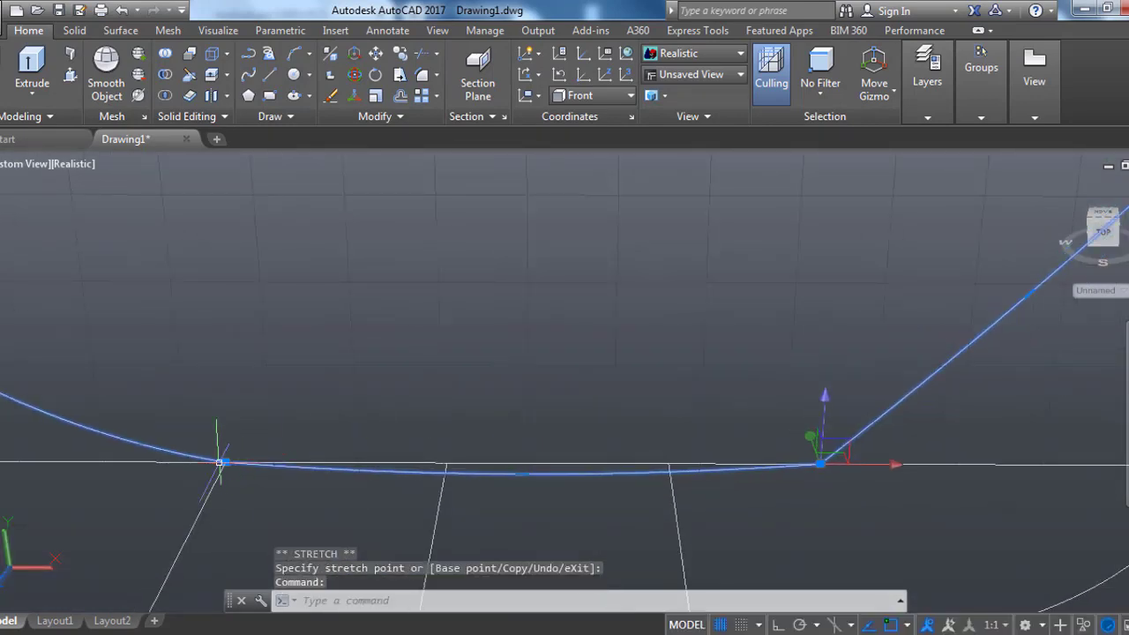
pyautogui.click(224, 461)
pyautogui.moveTo(212, 487); pyautogui.dragTo(501, 499, button='middle')
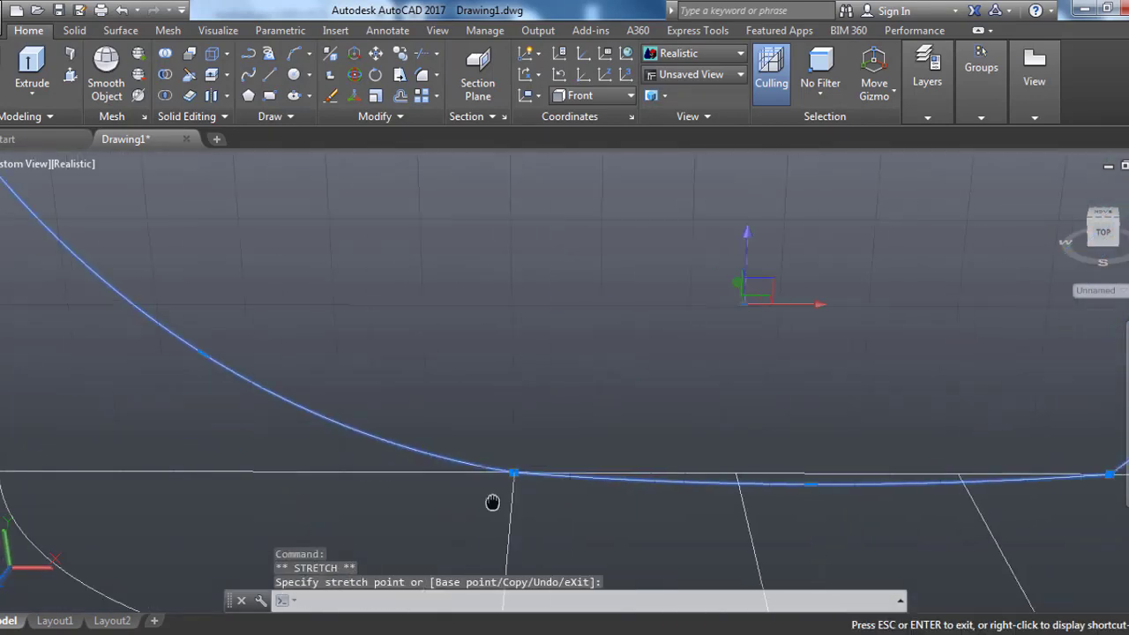
pyautogui.press('space')
pyautogui.press('Escape')
# Step: Snap the left vertex onto the bottom line and bend both side segments into arcs
pyautogui.click(513, 473)
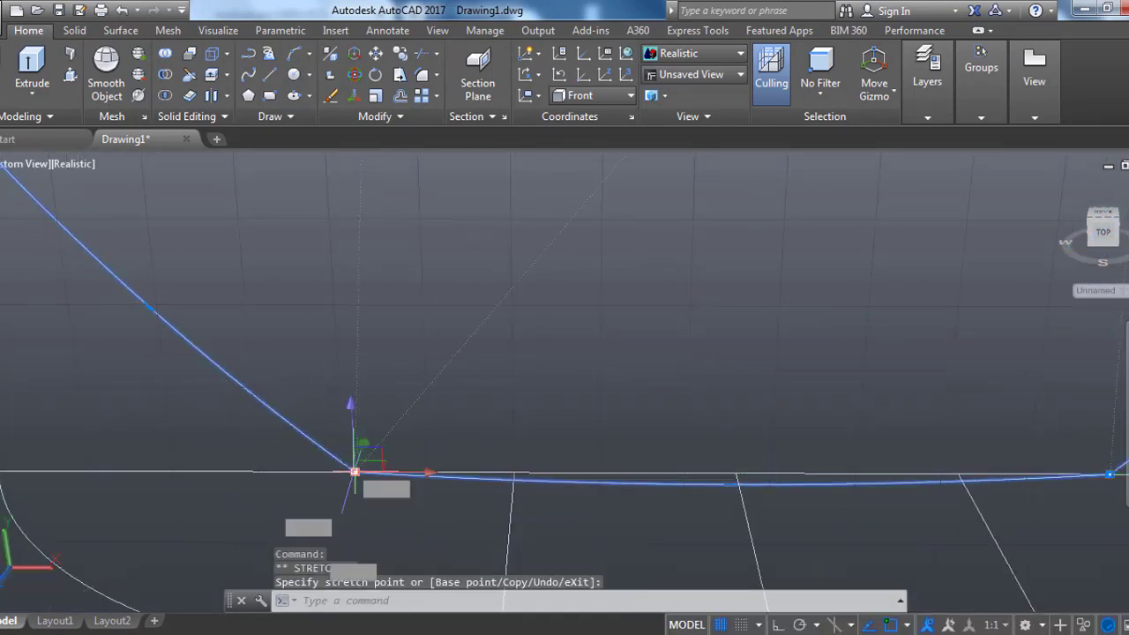
pyautogui.click(403, 453)
pyautogui.click(250, 325)
pyautogui.click(233, 337)
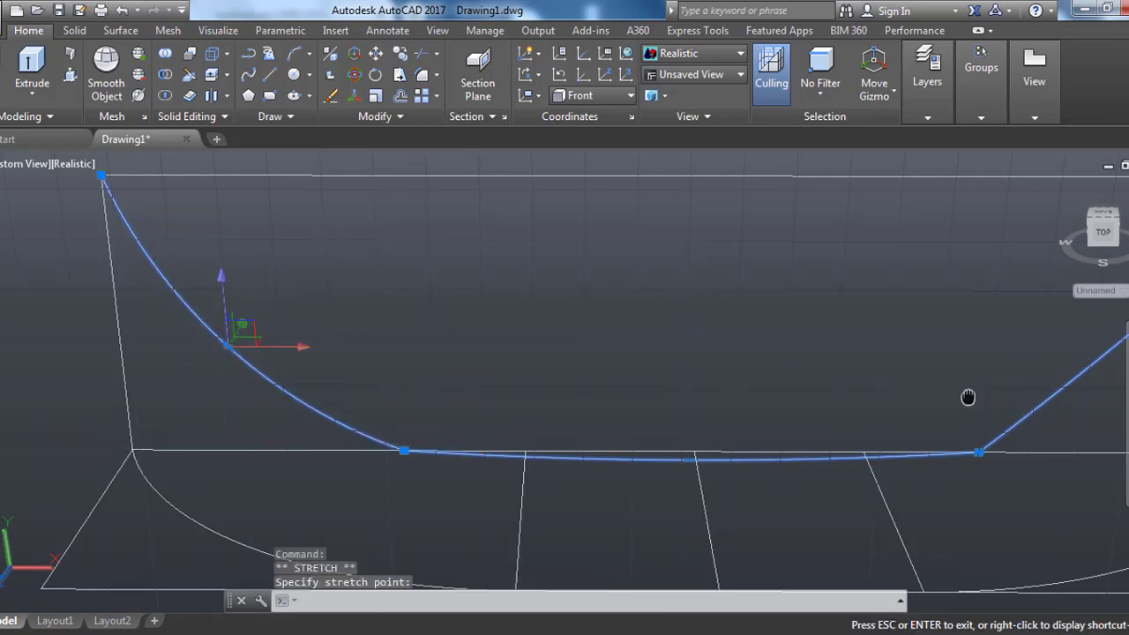
pyautogui.moveTo(965, 396); pyautogui.dragTo(727, 396, button='middle')
pyautogui.click(895, 324)
pyautogui.click(931, 356)
pyautogui.press('Escape')
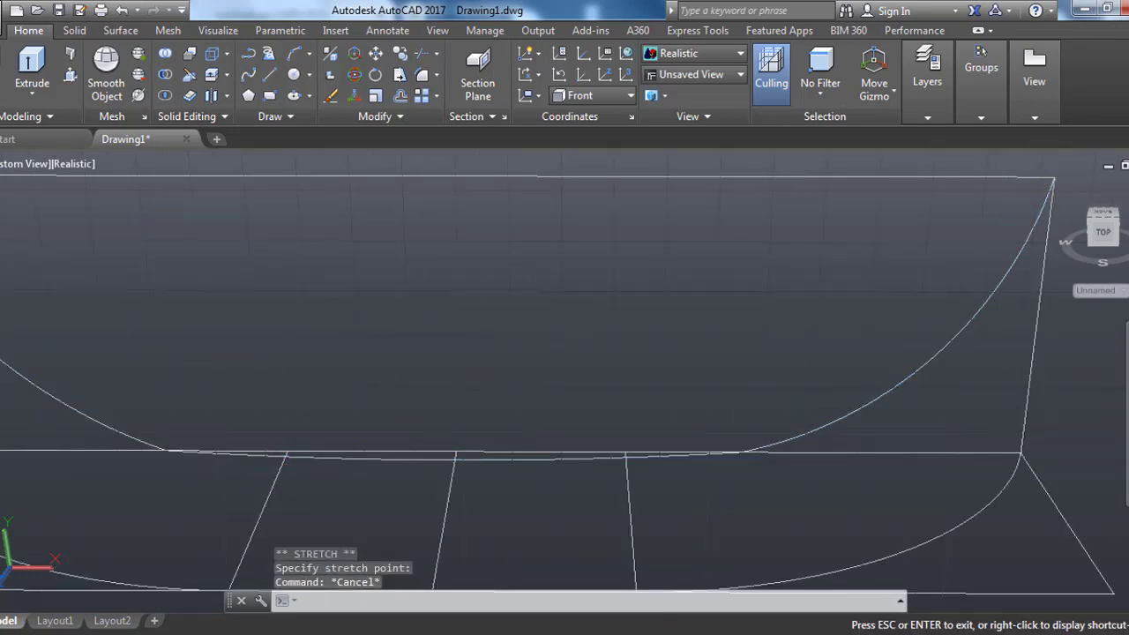
pyautogui.middleClick(191, 454)
pyautogui.click(304, 432)
pyautogui.scroll(2, 310, 340)
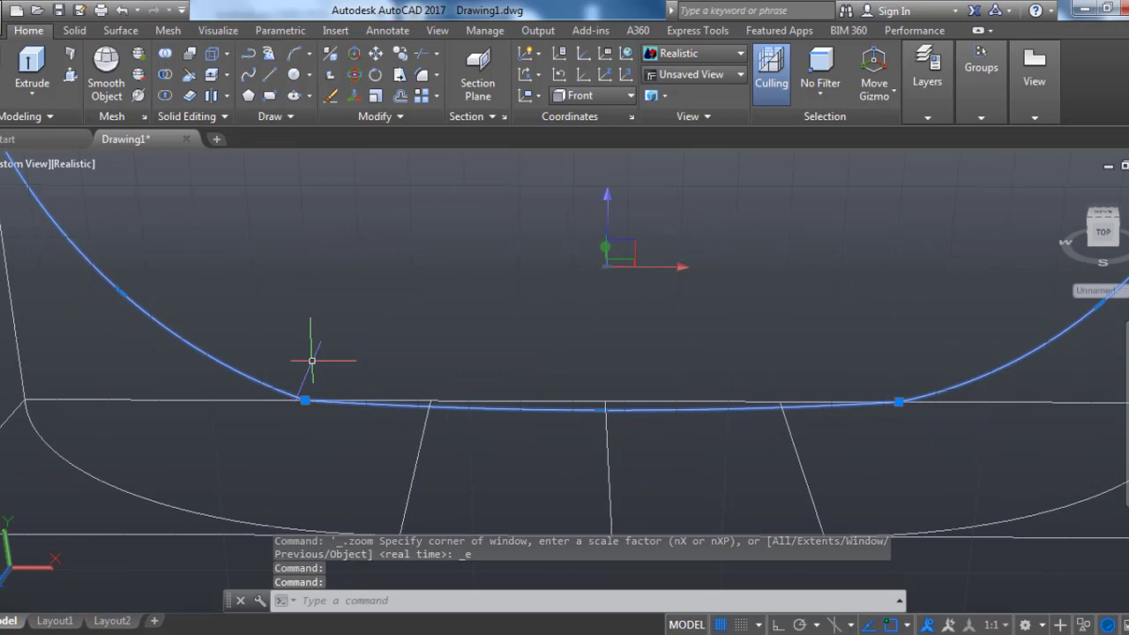
pyautogui.click(118, 284)
pyautogui.press('Escape')
pyautogui.scroll(-1, 379, 348)
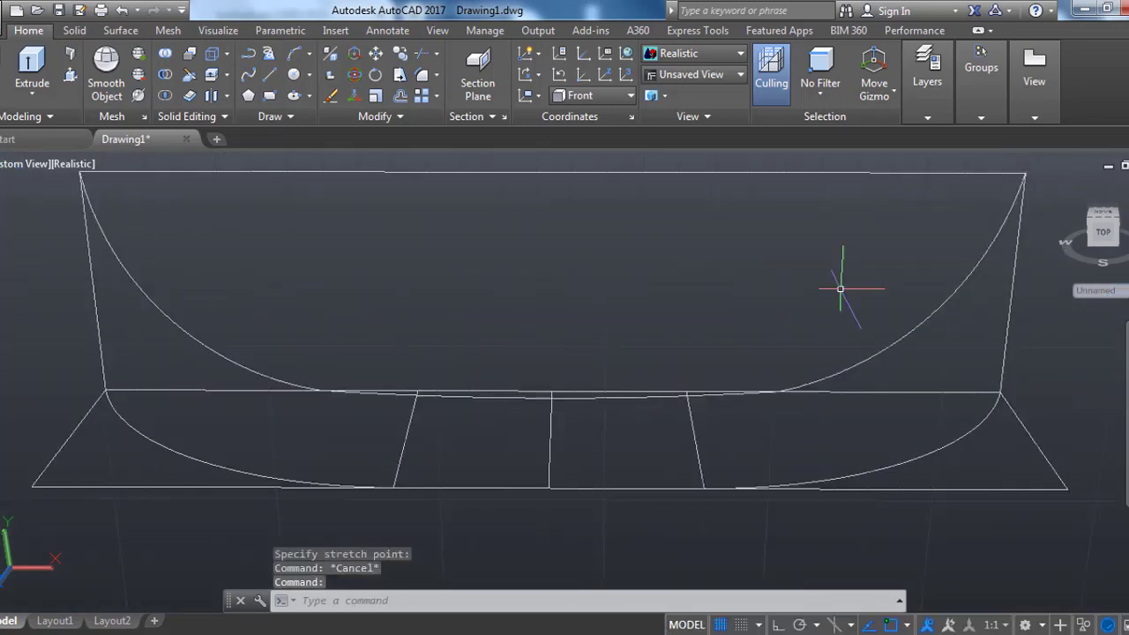
# Step: Start a polyline at the hull's top-right corner with a direction arc curling upward
pyautogui.scroll(-1, 726, 327)
pyautogui.scroll(3, 882, 264)
pyautogui.write('p')
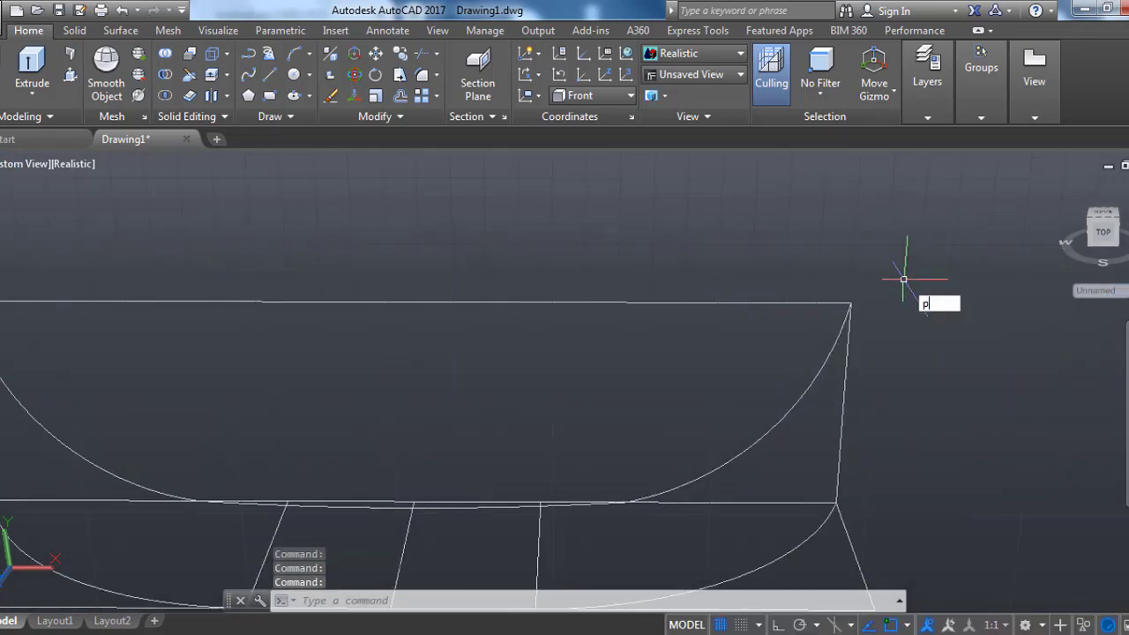
pyautogui.write('l')
pyautogui.press('Return')
pyautogui.click(850, 301)
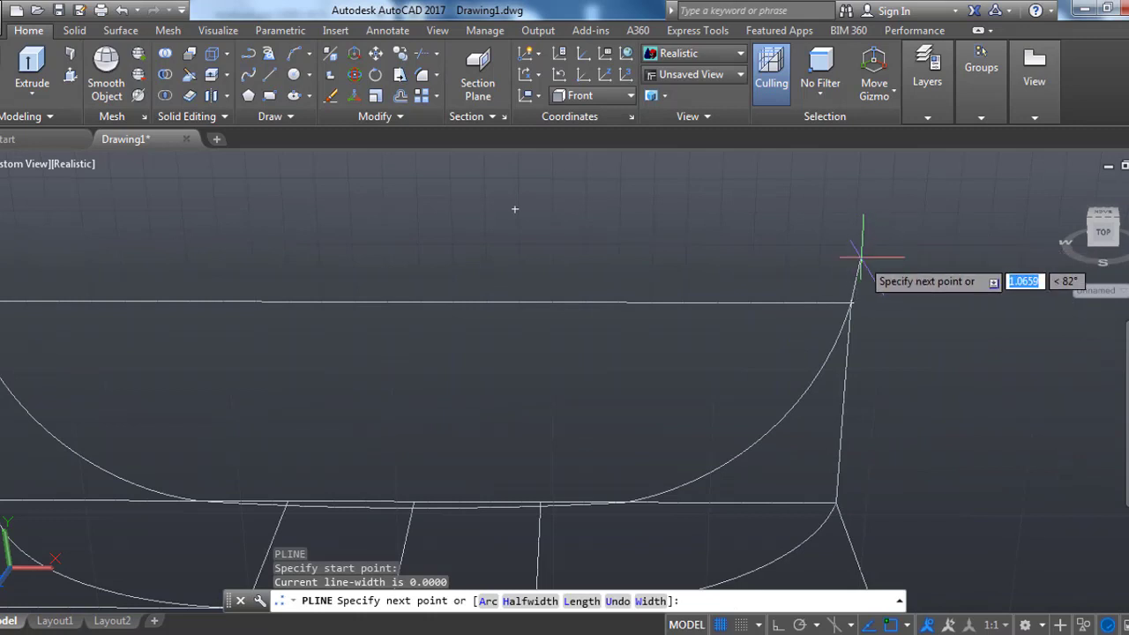
pyautogui.write('a')
pyautogui.press('Return')
pyautogui.write('d')
pyautogui.press('Return')
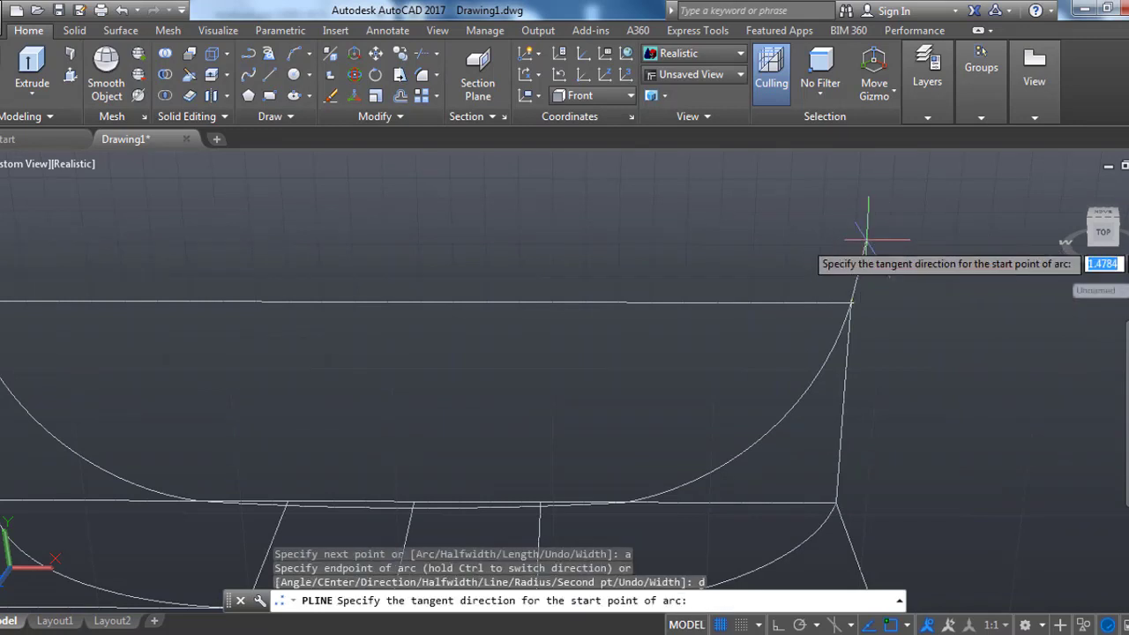
pyautogui.click(867, 225)
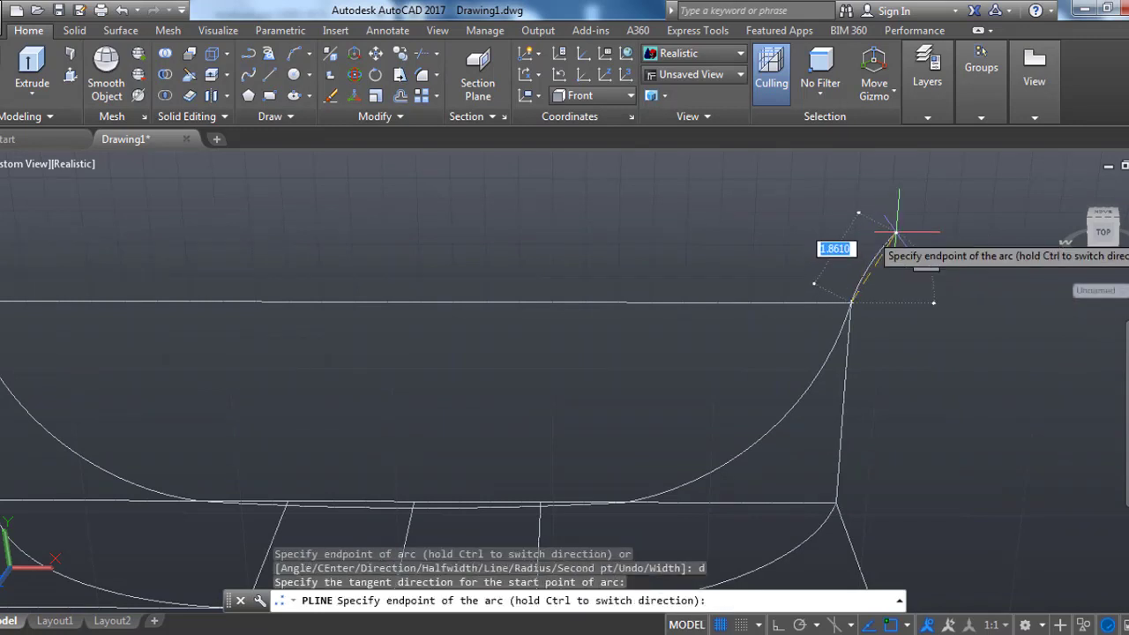
pyautogui.click(886, 232)
# Step: Add a short straight horizontal tail to complete the prow outline
pyautogui.scroll(2, 900, 201)
pyautogui.moveTo(920, 204); pyautogui.dragTo(797, 315, button='middle')
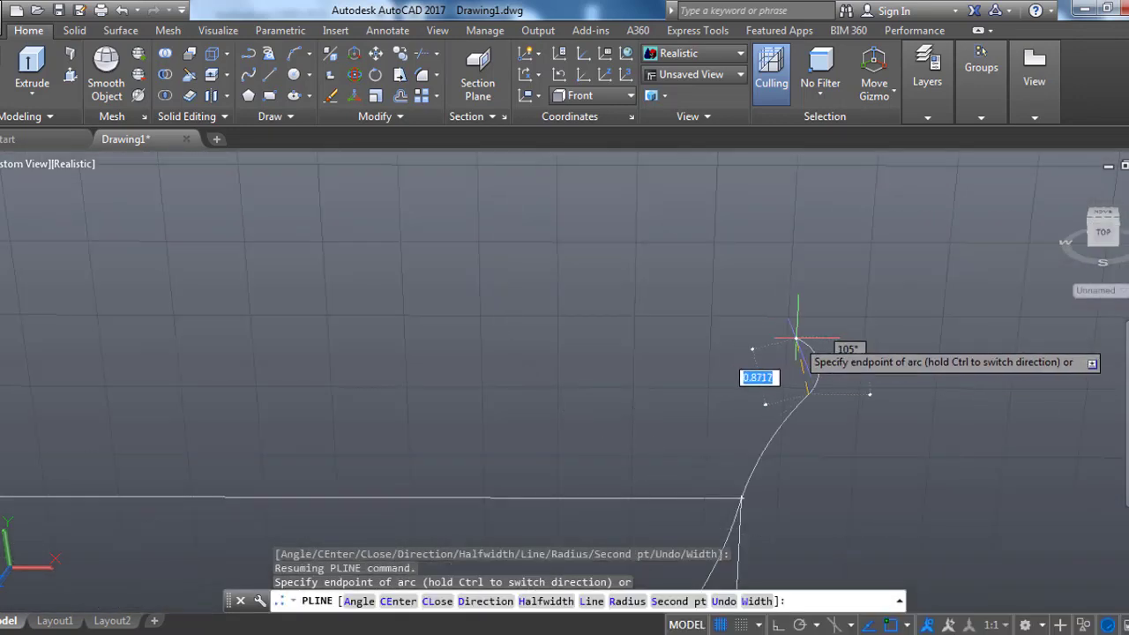
pyautogui.write('l')
pyautogui.press('Return')
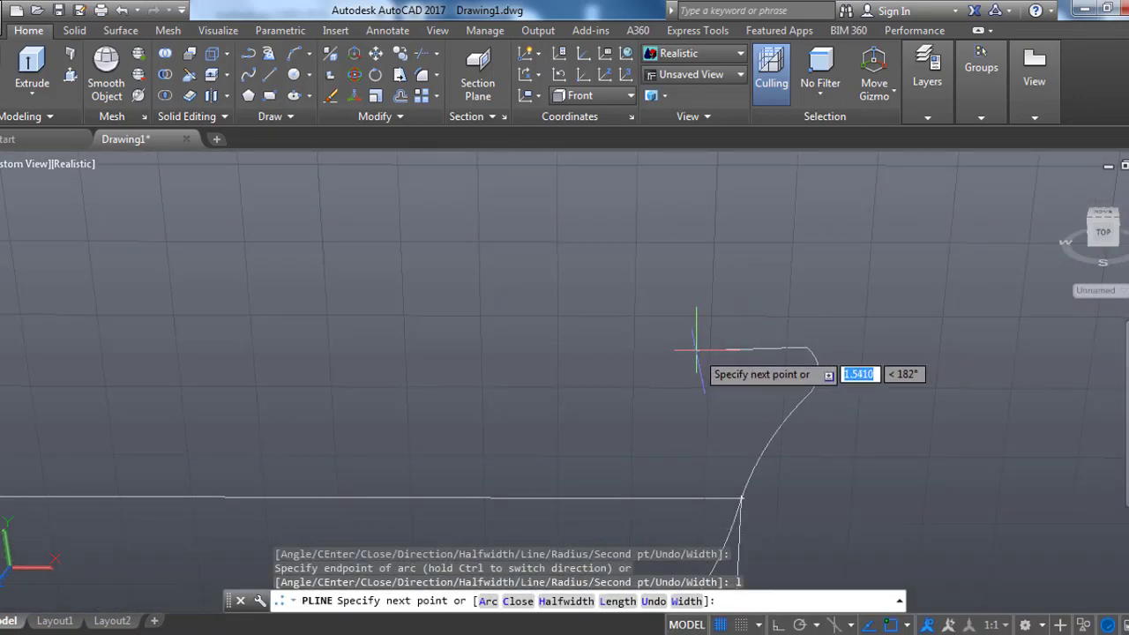
pyautogui.click(722, 346)
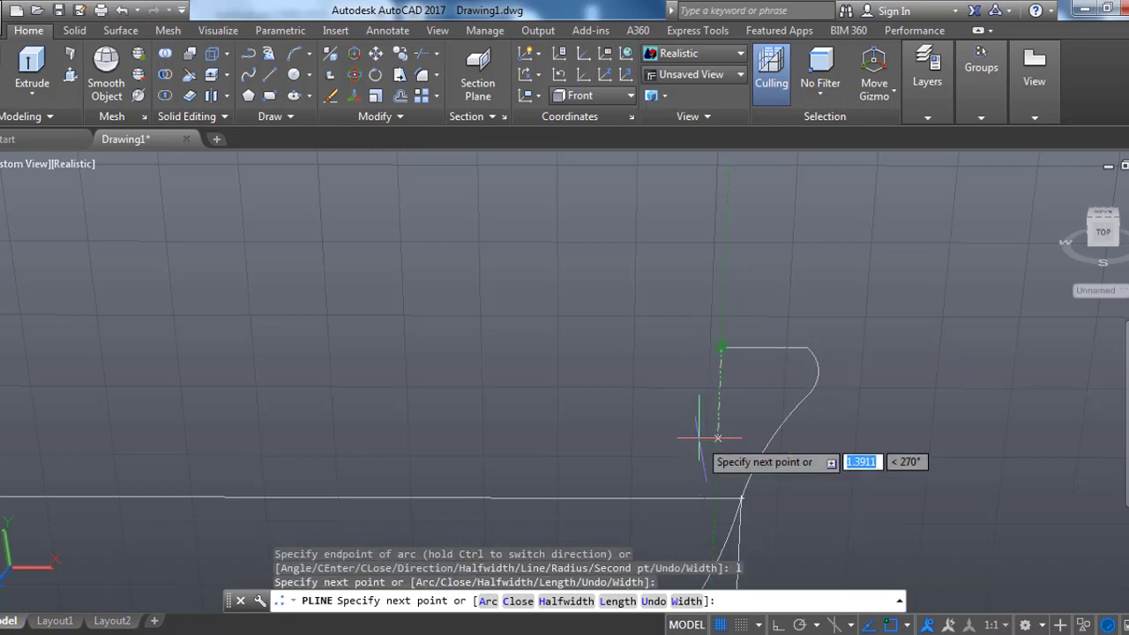
pyautogui.scroll(-3, 625, 376)
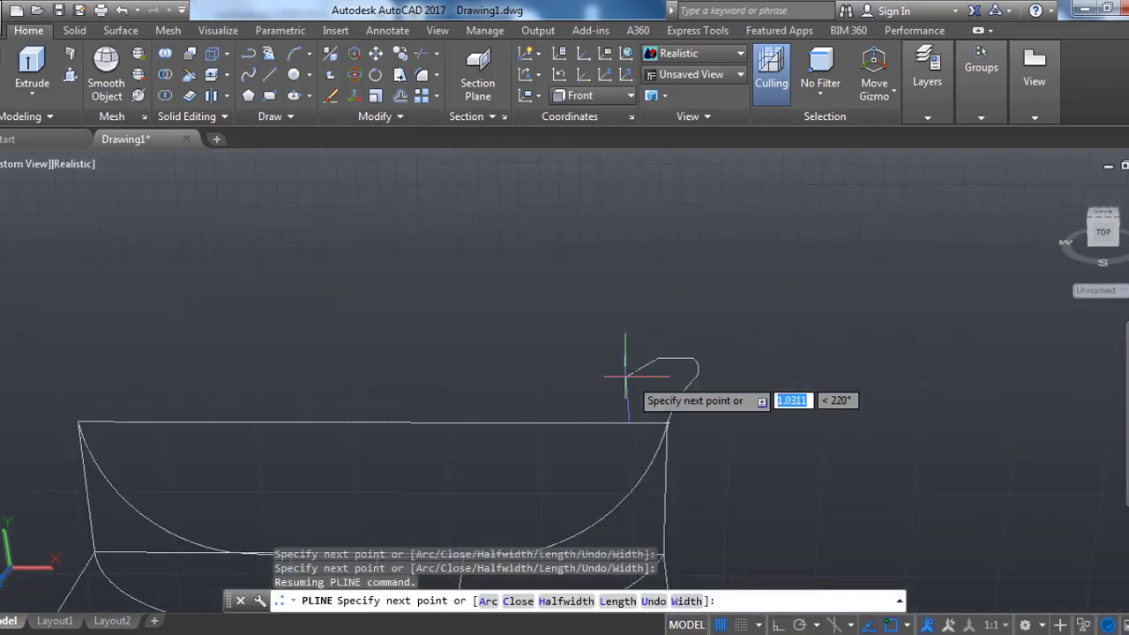
pyautogui.press('Return')
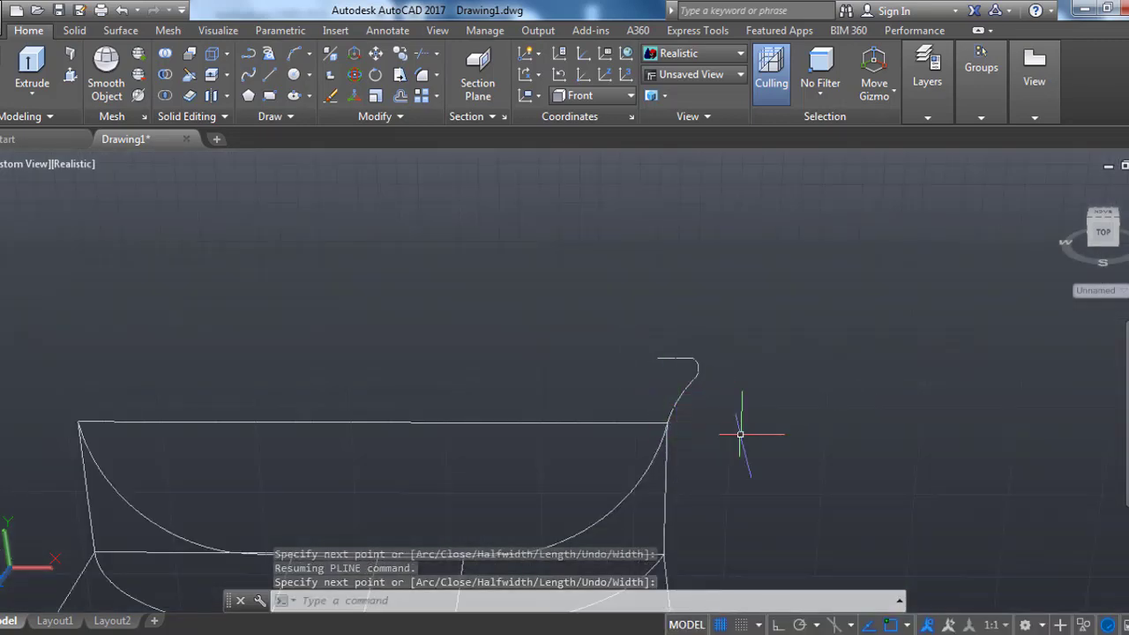
pyautogui.write('o')
pyautogui.press('Return')
# Step: Offset the U-shaped hull curve 5 units inward to create a parallel inner copy
pyautogui.write('5')
pyautogui.press('Return')
pyautogui.click(657, 450)
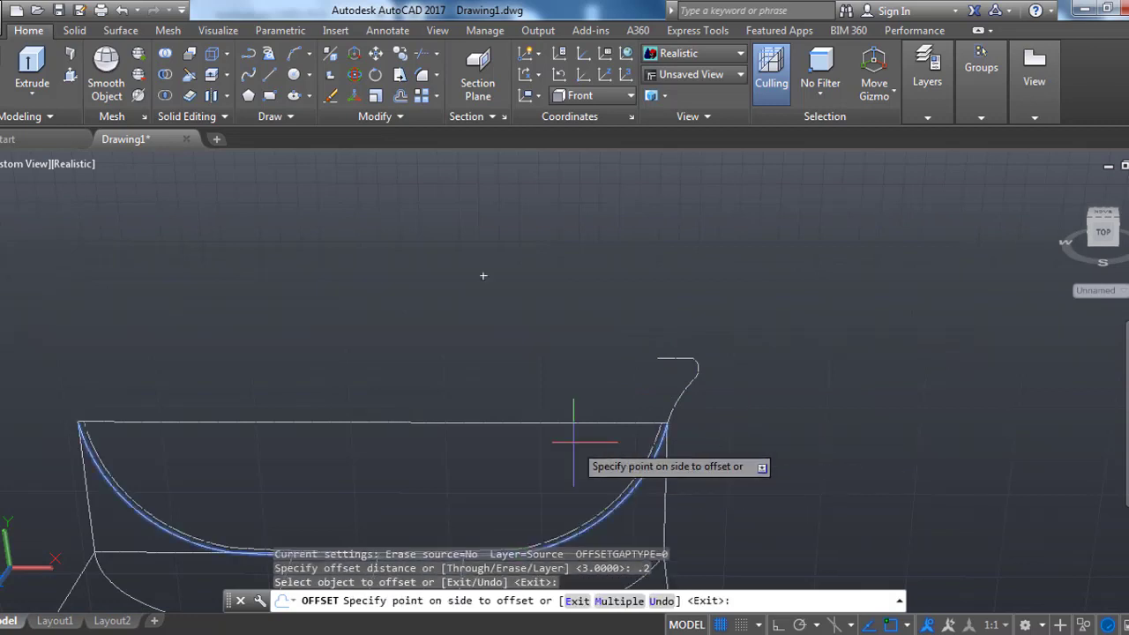
pyautogui.press('Escape')
pyautogui.click(650, 478)
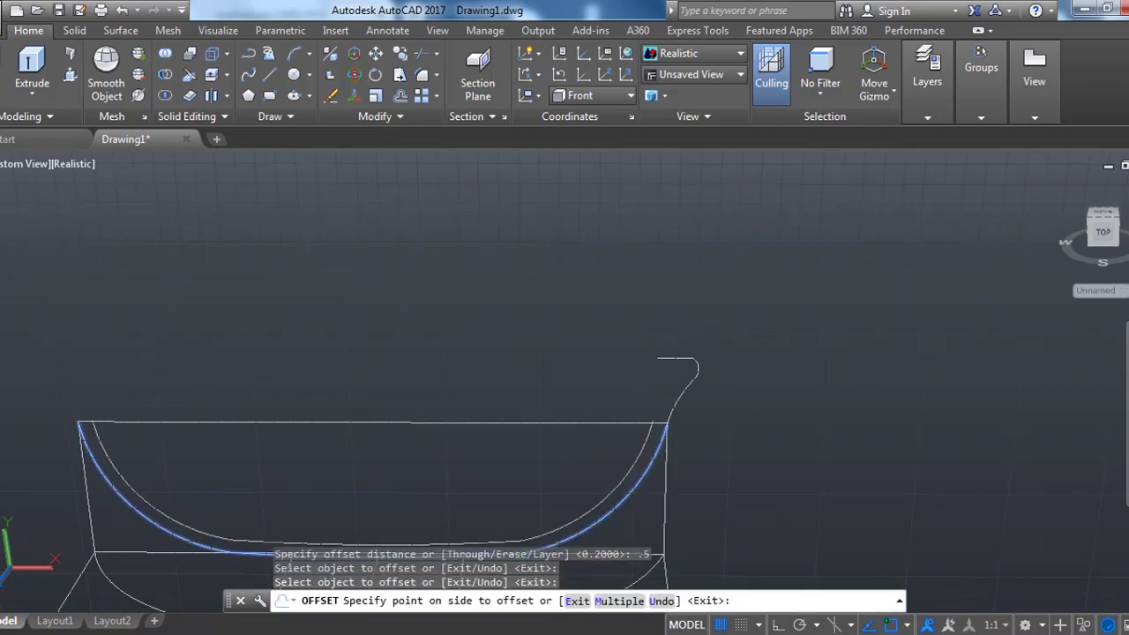
pyautogui.click(659, 386)
pyautogui.press('Escape')
# Step: Draw a start-end-direction arc that thickens the prow curl
pyautogui.click(308, 53)
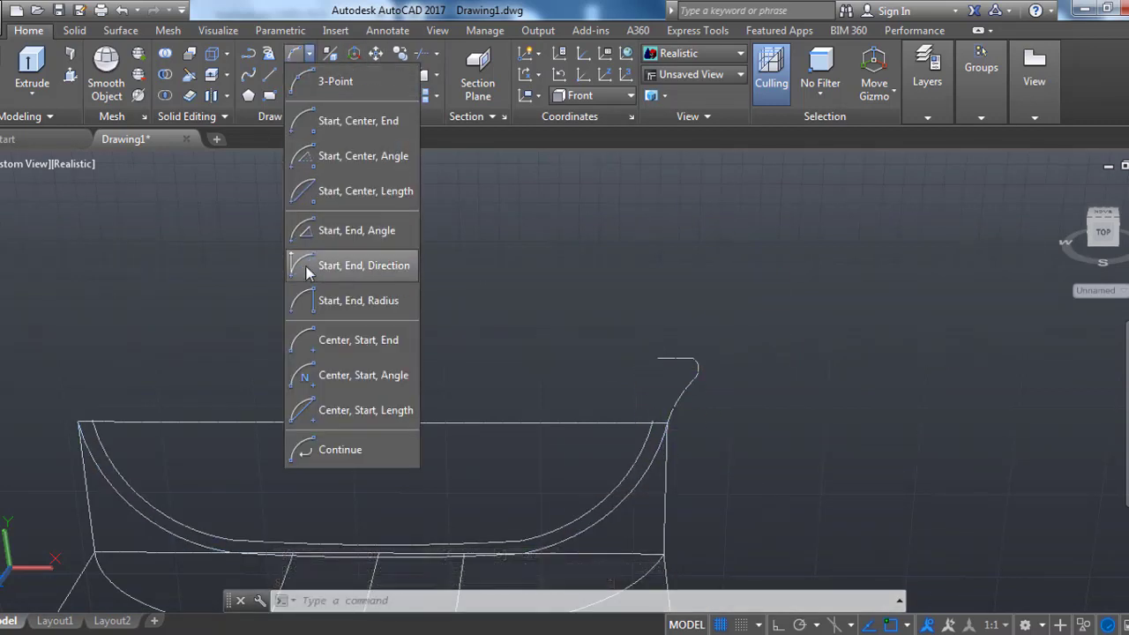
pyautogui.click(349, 260)
pyautogui.click(655, 422)
pyautogui.click(675, 360)
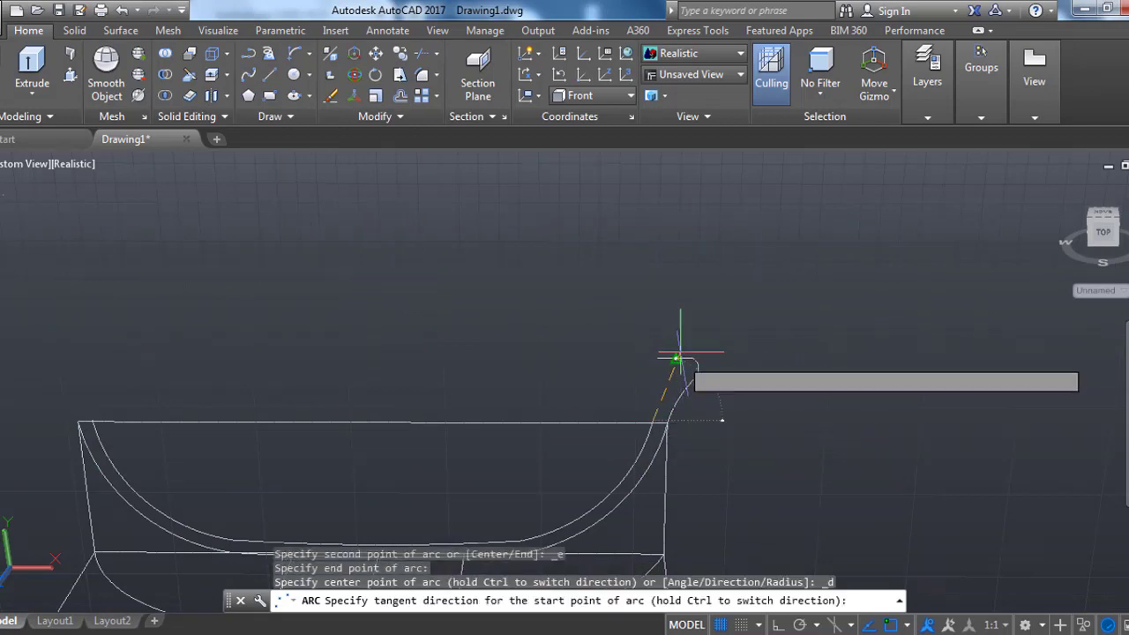
pyautogui.click(675, 295)
pyautogui.press('Return')
pyautogui.press('Escape')
# Step: In the Front view, trim the overlapping segments at the prow tip
pyautogui.write('tr')
pyautogui.press('Return')
pyautogui.press('Return')
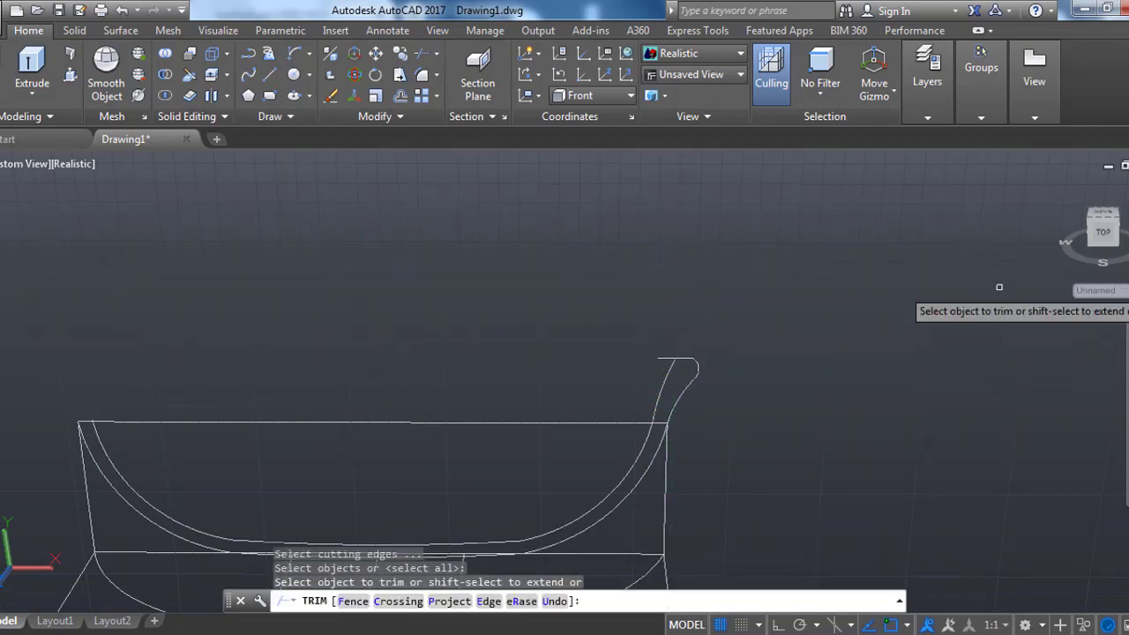
pyautogui.click(1102, 243)
pyautogui.moveTo(673, 424); pyautogui.dragTo(764, 446, button='middle')
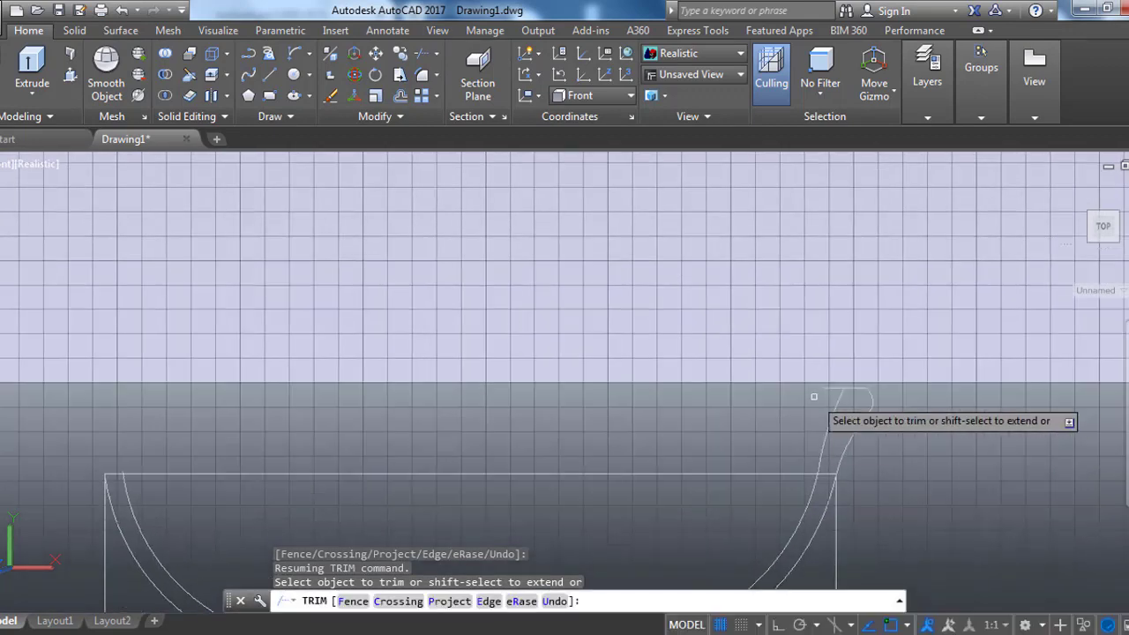
pyautogui.click(814, 396)
pyautogui.click(829, 389)
pyautogui.press('Escape')
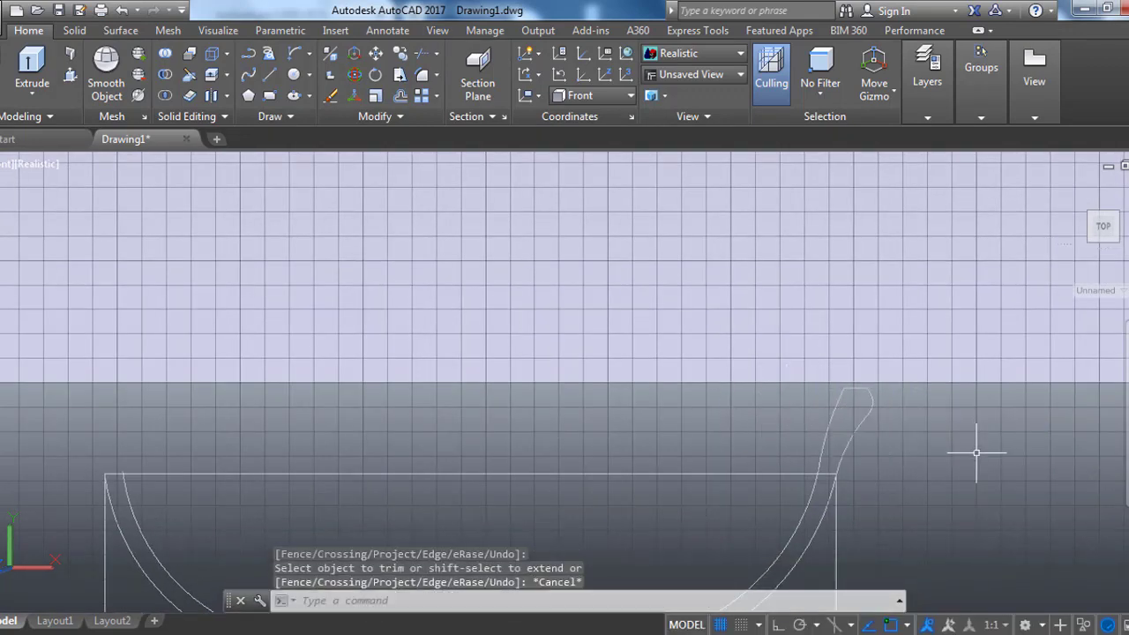
pyautogui.scroll(-2, 977, 452)
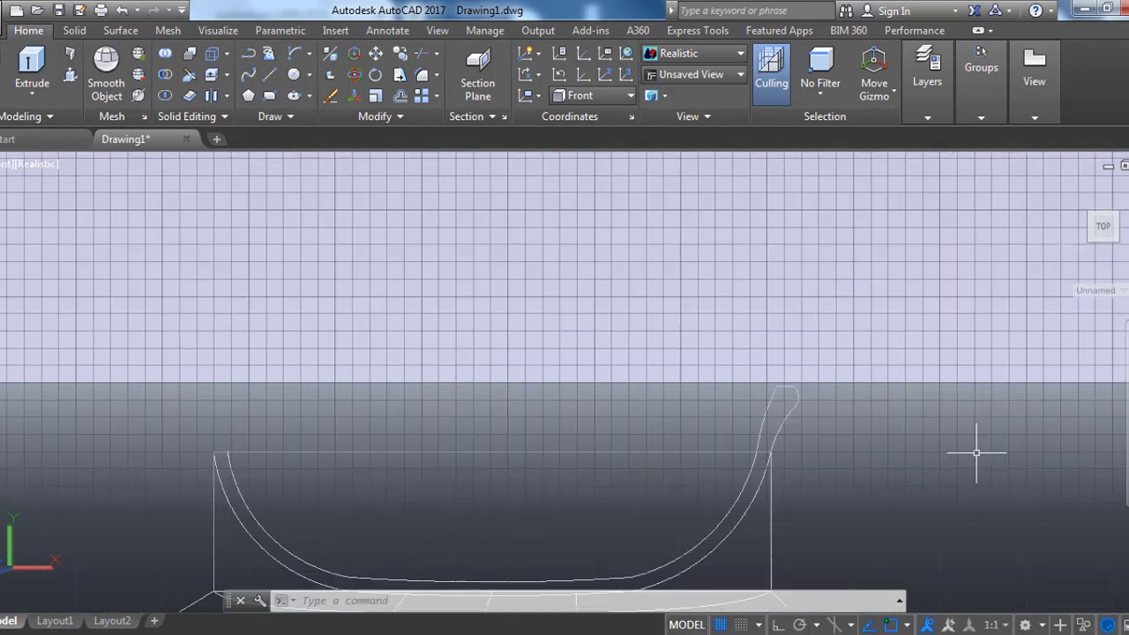
pyautogui.middleClick(518, 495)
pyautogui.middleClick(518, 495)
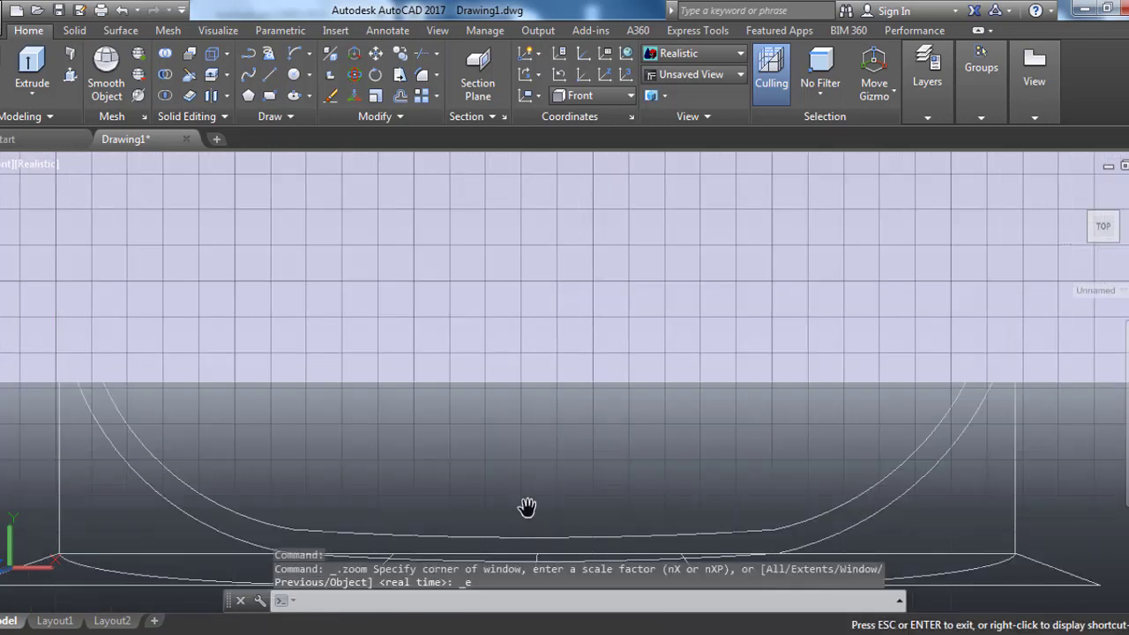
pyautogui.write('l')
pyautogui.press('Return')
pyautogui.click(535, 537)
pyautogui.press('Escape')
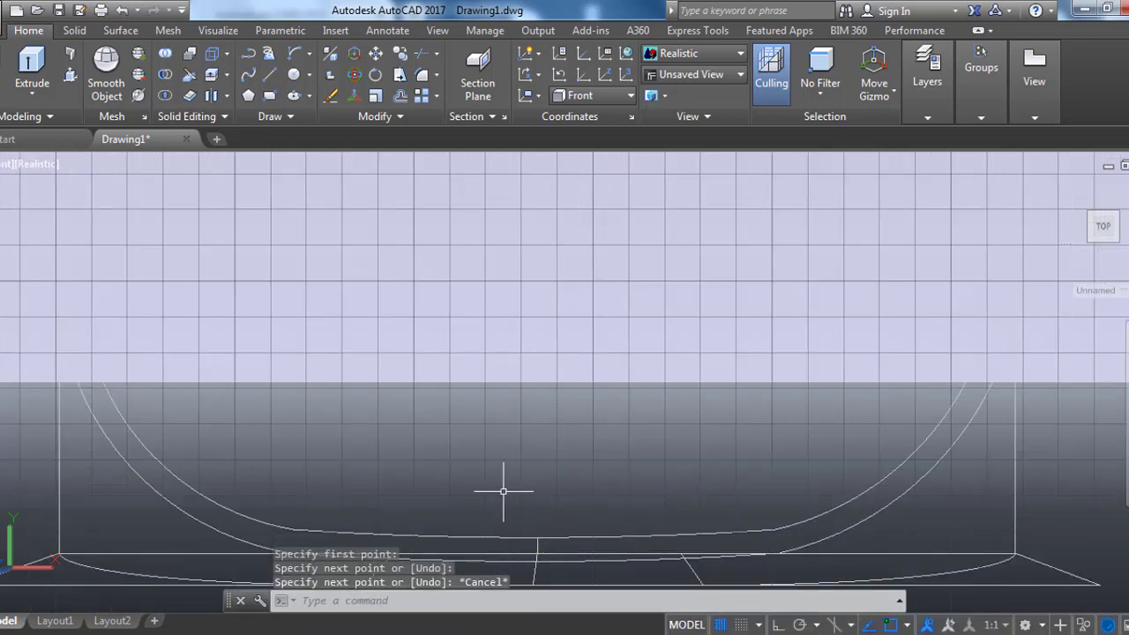
pyautogui.write('tr')
pyautogui.press('Return')
pyautogui.press('Return')
pyautogui.press('Return')
pyautogui.press('Return')
pyautogui.press('Return')
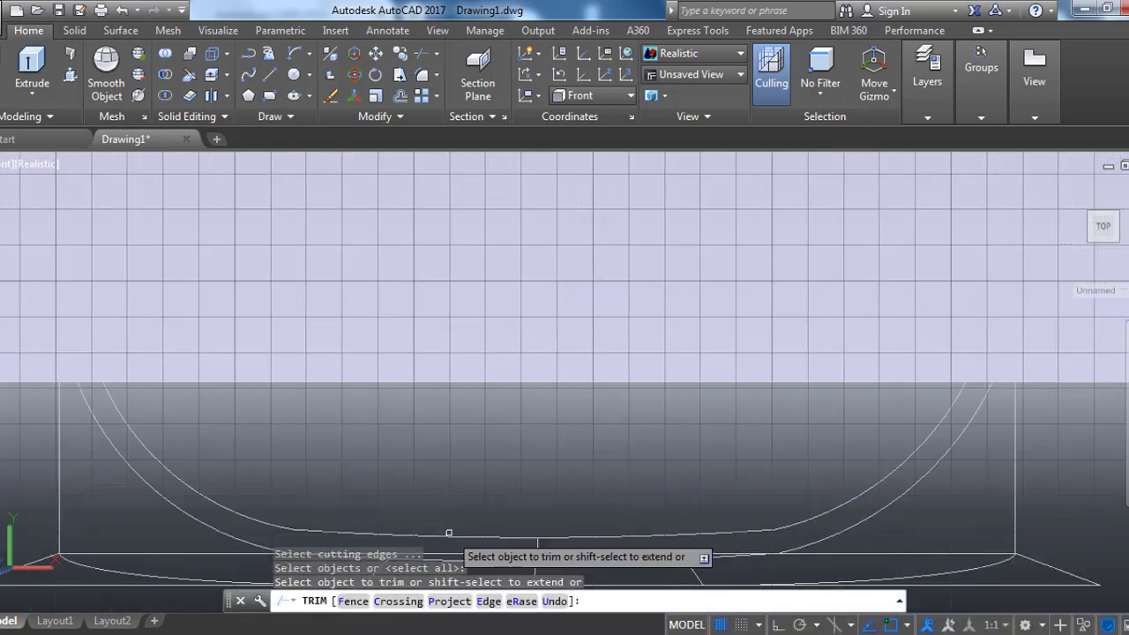
pyautogui.scroll(1, 504, 494)
pyautogui.press('Escape')
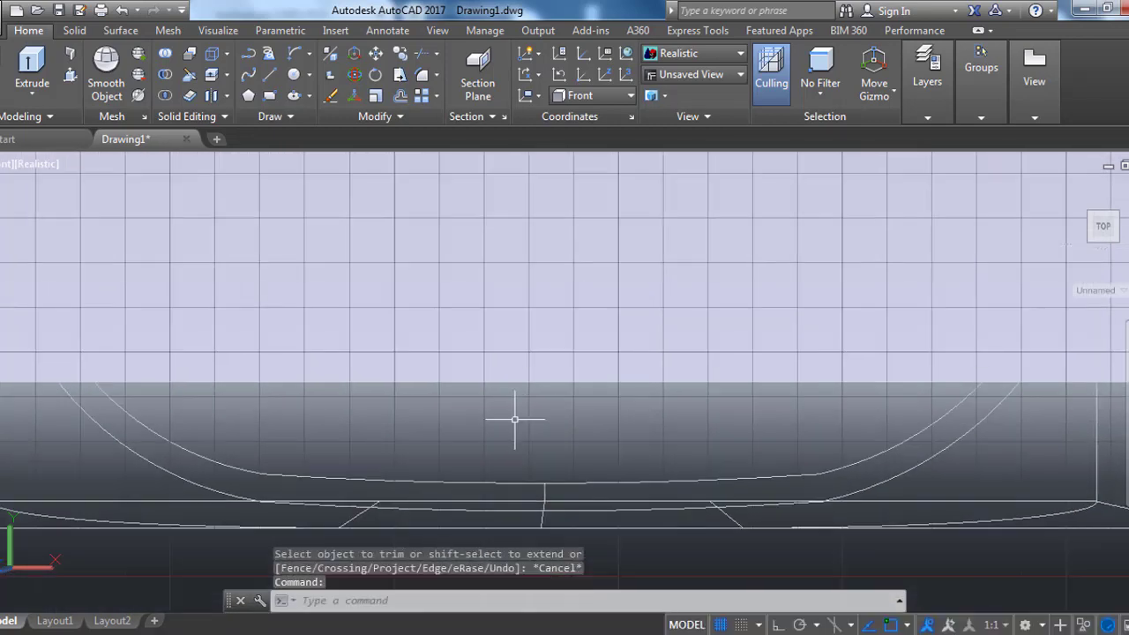
pyautogui.press('Return')
pyautogui.press('Return')
pyautogui.click(424, 480)
pyautogui.press('Escape')
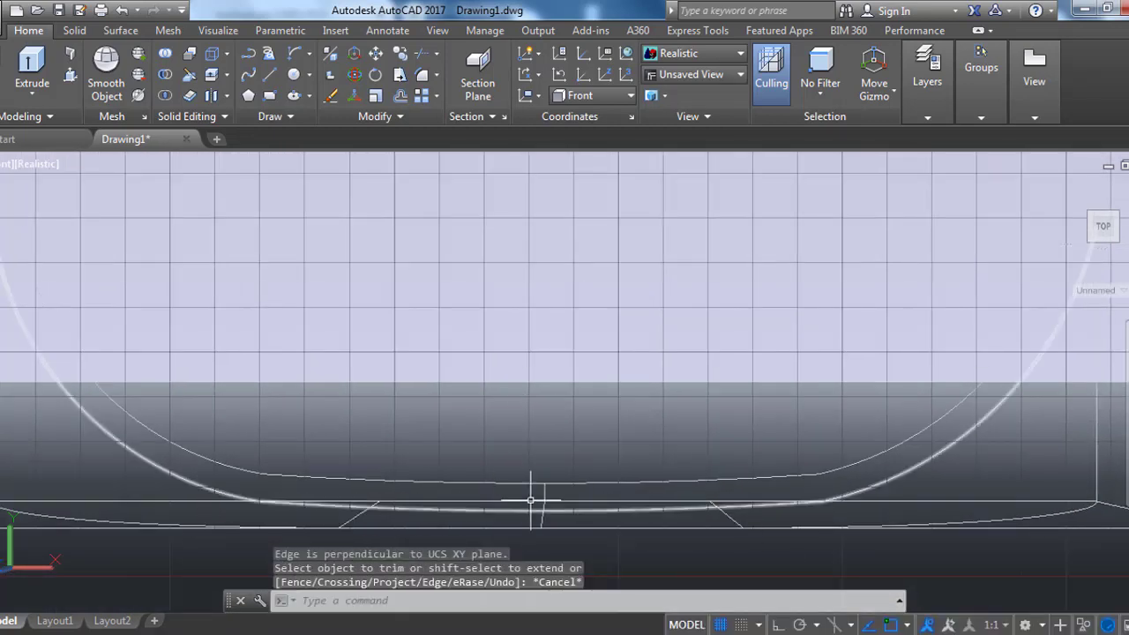
pyautogui.scroll(1, 538, 510)
pyautogui.write('br')
pyautogui.press('Return')
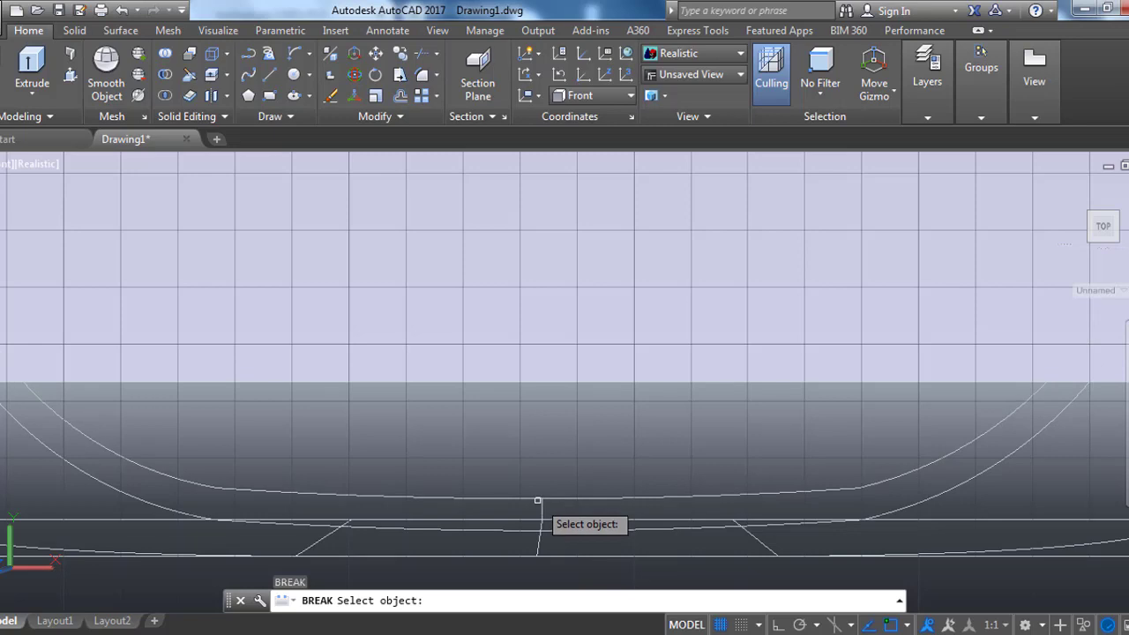
pyautogui.press('Escape')
pyautogui.middleClick(573, 474)
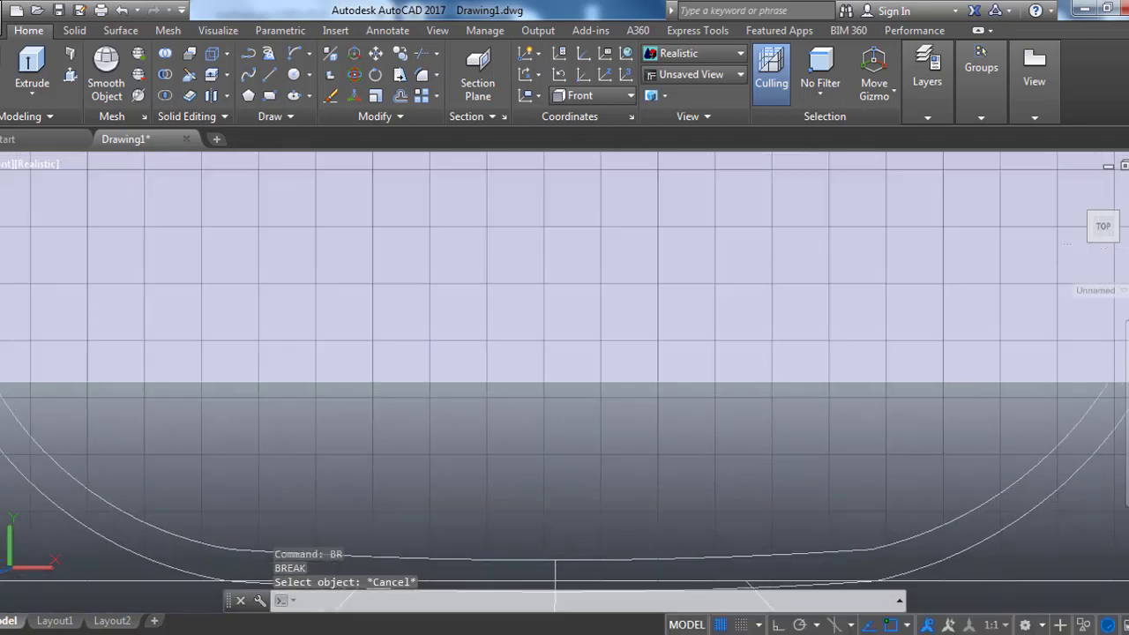
pyautogui.scroll(2, 569, 480)
pyautogui.scroll(1, 531, 424)
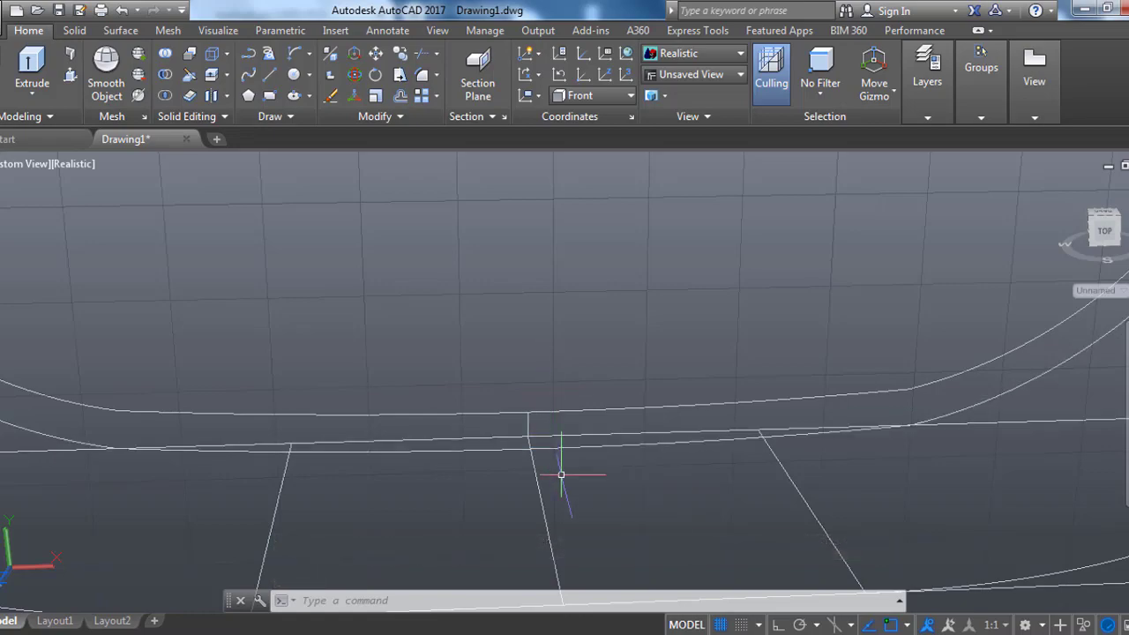
pyautogui.hotkey('ctrl', 'z')
pyautogui.hotkey('ctrl', 'z')
pyautogui.hotkey('ctrl', 'z')
pyautogui.hotkey('ctrl', 'z')
pyautogui.hotkey('ctrl', 'z')
pyautogui.hotkey('ctrl', 'z')
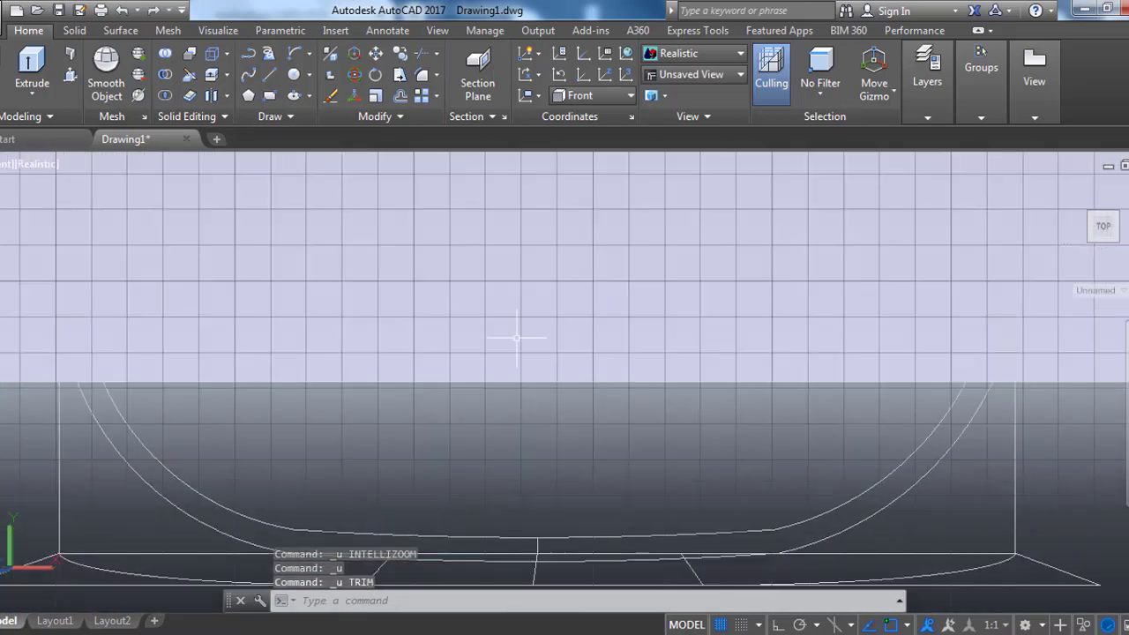
pyautogui.keyDown('shift'); pyautogui.moveTo(539, 509); pyautogui.dragTo(628, 412, button='middle'); pyautogui.keyUp('shift')
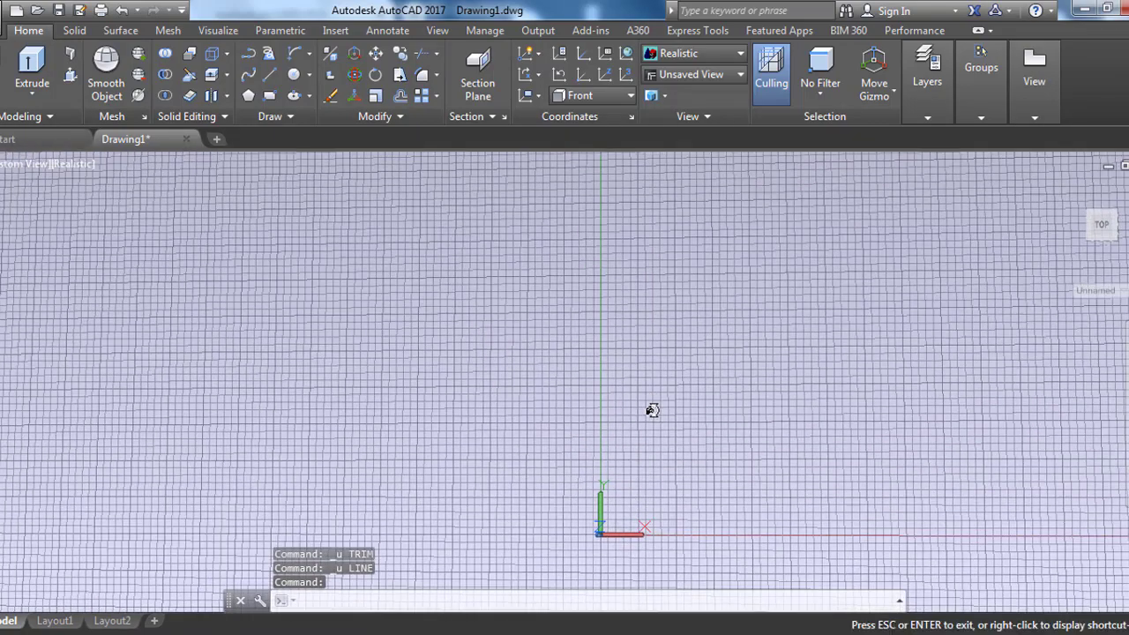
pyautogui.scroll(3, 506, 327)
pyautogui.scroll(3, 489, 411)
pyautogui.scroll(2, 517, 371)
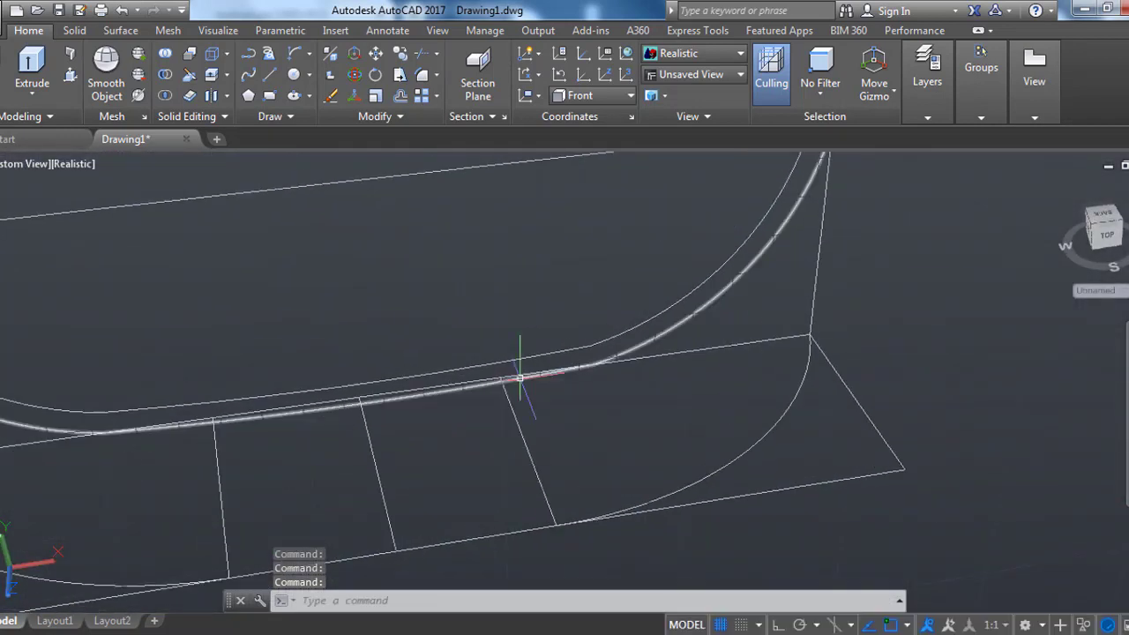
pyautogui.press('Return')
pyautogui.scroll(2, 444, 397)
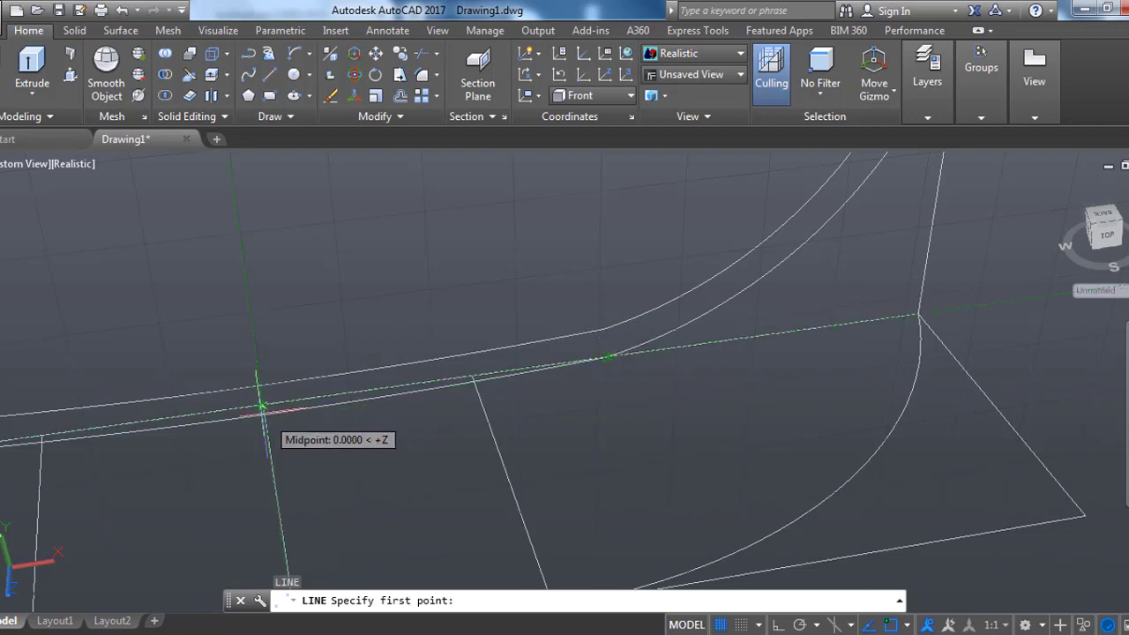
pyautogui.click(609, 357)
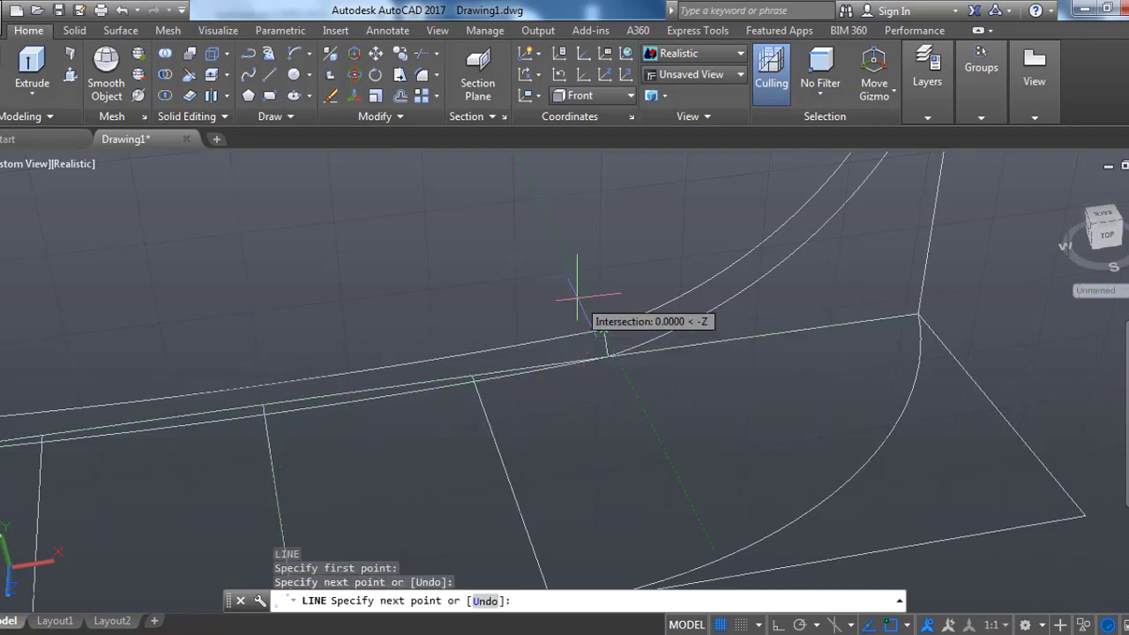
pyautogui.press('Escape')
pyautogui.write('tr')
pyautogui.press('Return')
pyautogui.press('Return')
pyautogui.click(545, 372)
pyautogui.press('Escape')
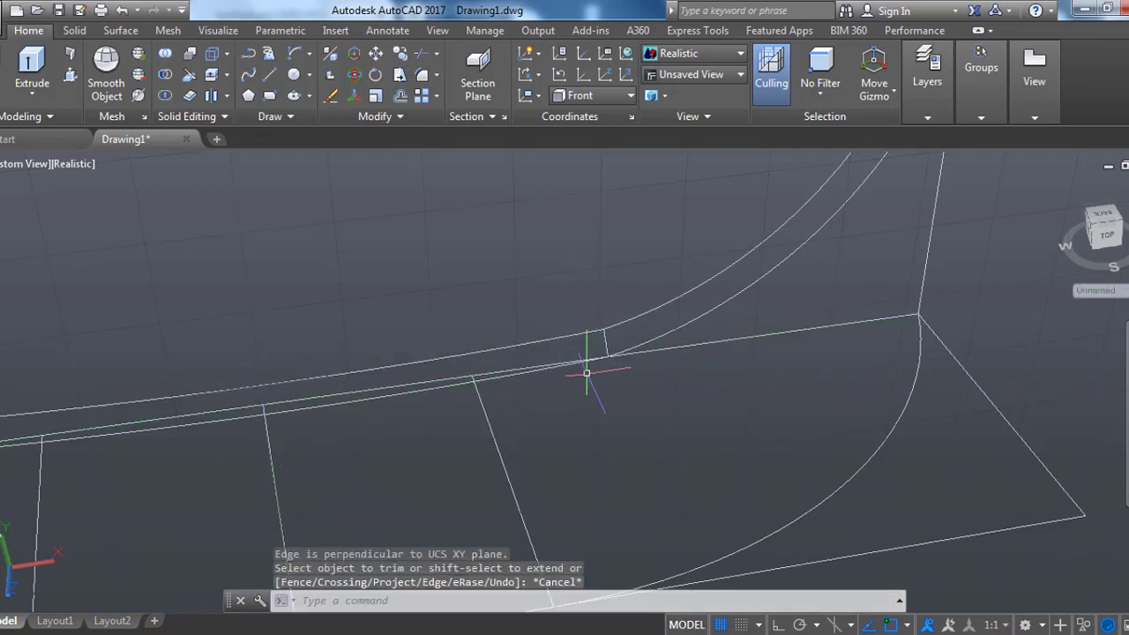
pyautogui.press('Return')
pyautogui.press('Return')
pyautogui.press('Escape')
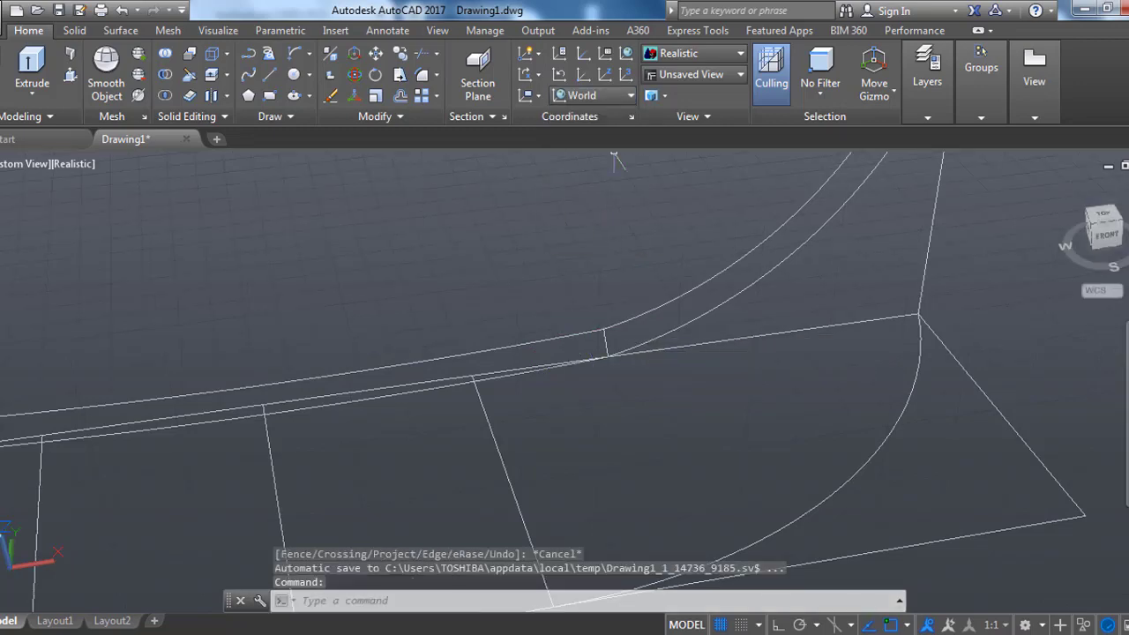
pyautogui.press('Return')
pyautogui.press('Return')
pyautogui.click(576, 333)
pyautogui.press('Escape')
pyautogui.scroll(-5, 529, 397)
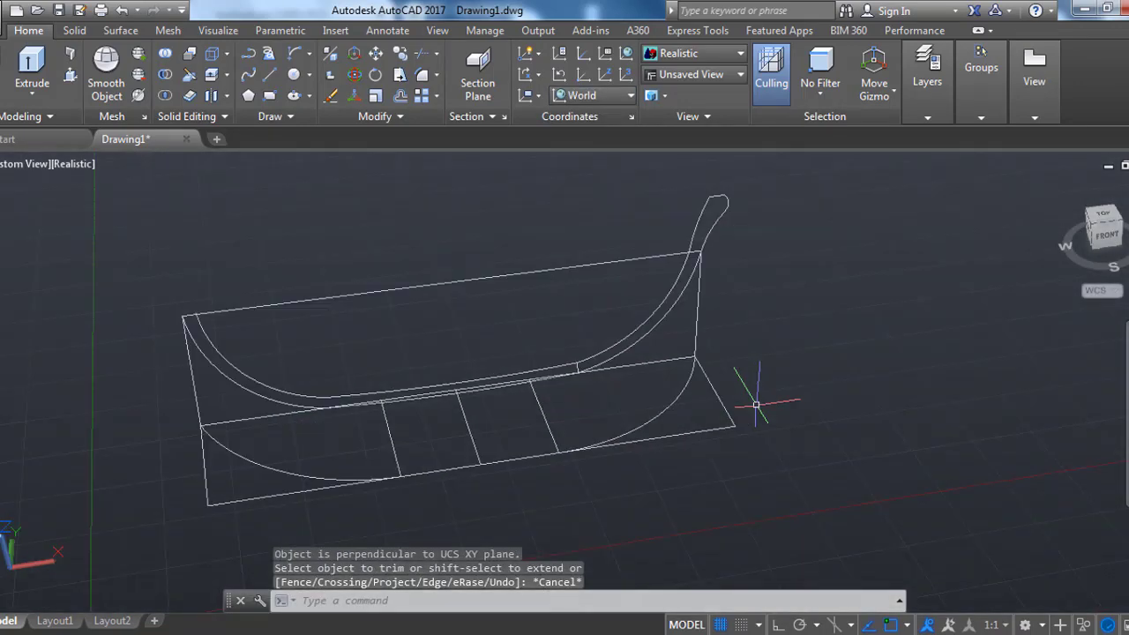
pyautogui.scroll(3, 617, 370)
pyautogui.scroll(2, 419, 352)
pyautogui.hotkey('ctrl', 'z')
pyautogui.hotkey('ctrl', 'z')
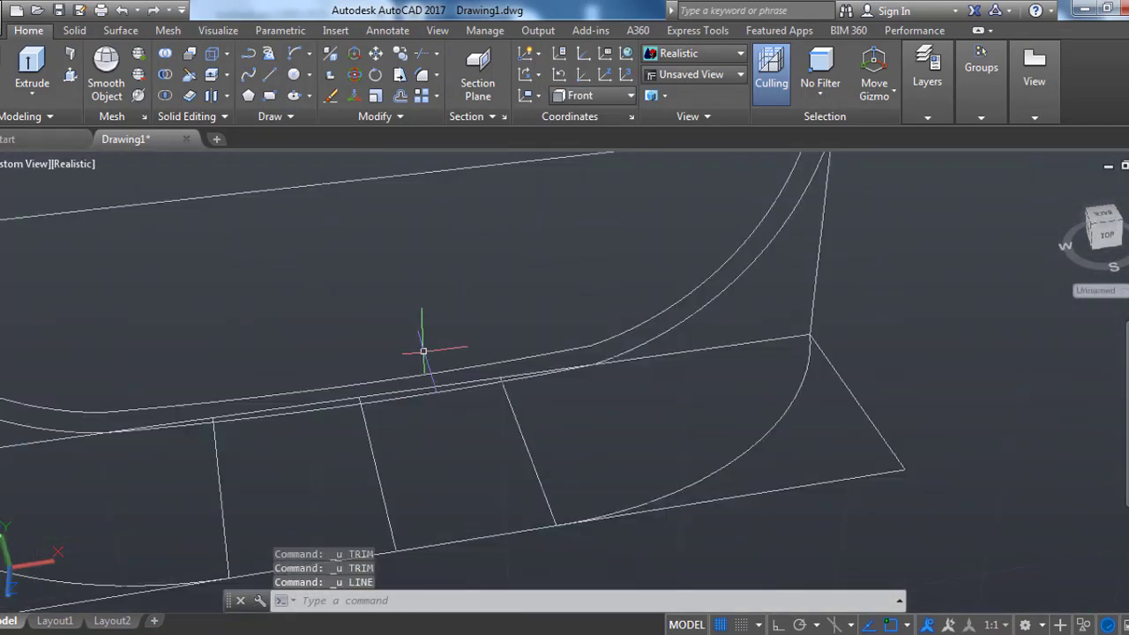
pyautogui.moveTo(420, 353)
pyautogui.keyDown('shift'); pyautogui.mouseDown(button='middle')
pyautogui.moveTo(549, 361)
pyautogui.moveTo(806, 226)
pyautogui.mouseUp(button='middle'); pyautogui.keyUp('shift')
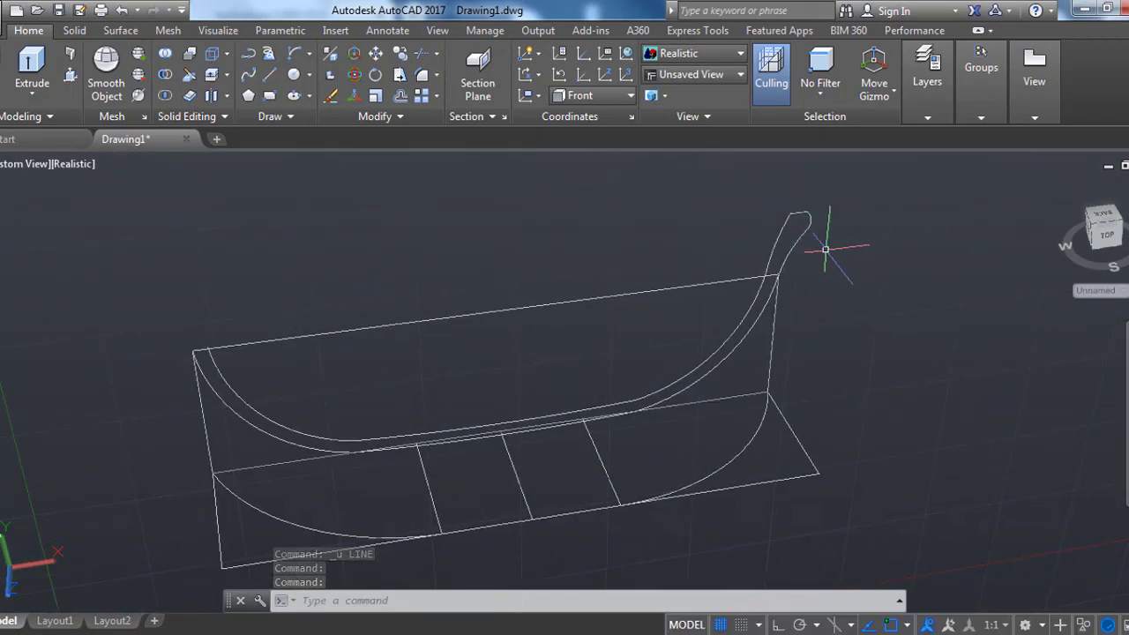
pyautogui.write('mi')
pyautogui.press('Return')
# Step: Reset the UCS to World and orbit the boat back into a perspective 3D view
pyautogui.click(746, 171)
pyautogui.click(870, 279)
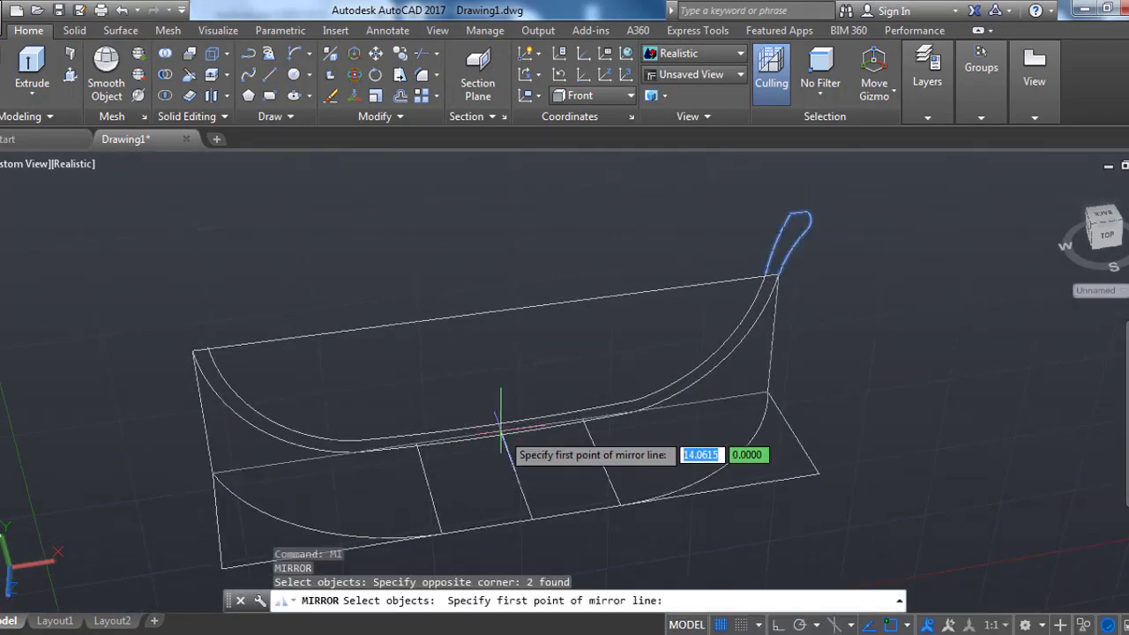
pyautogui.press('Escape')
pyautogui.click(606, 94)
pyautogui.click(606, 94)
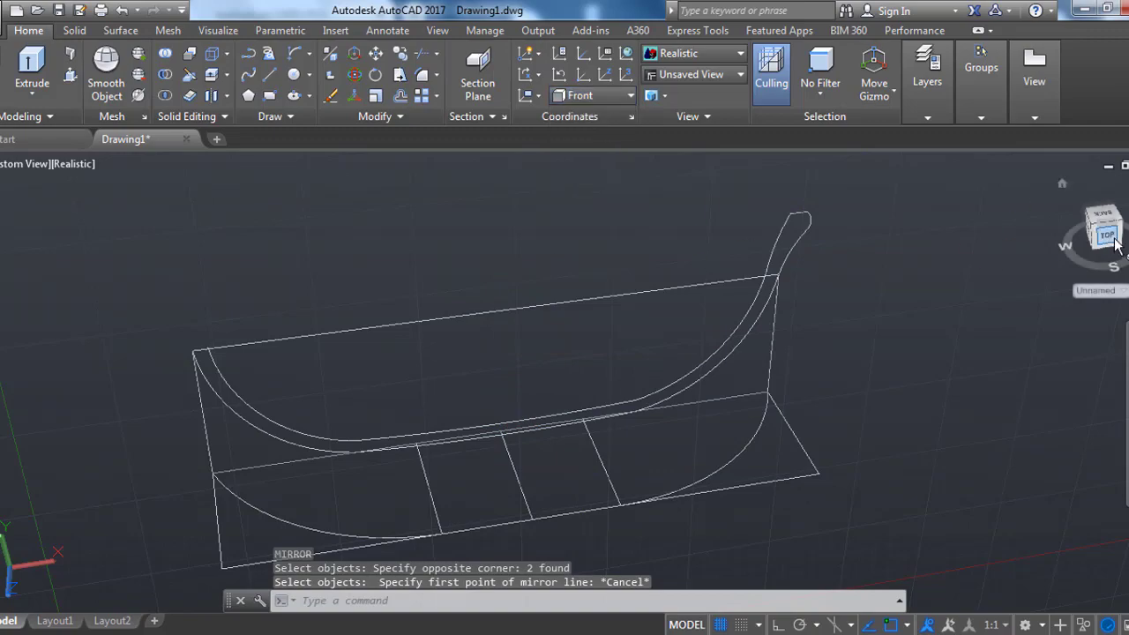
pyautogui.click(1110, 239)
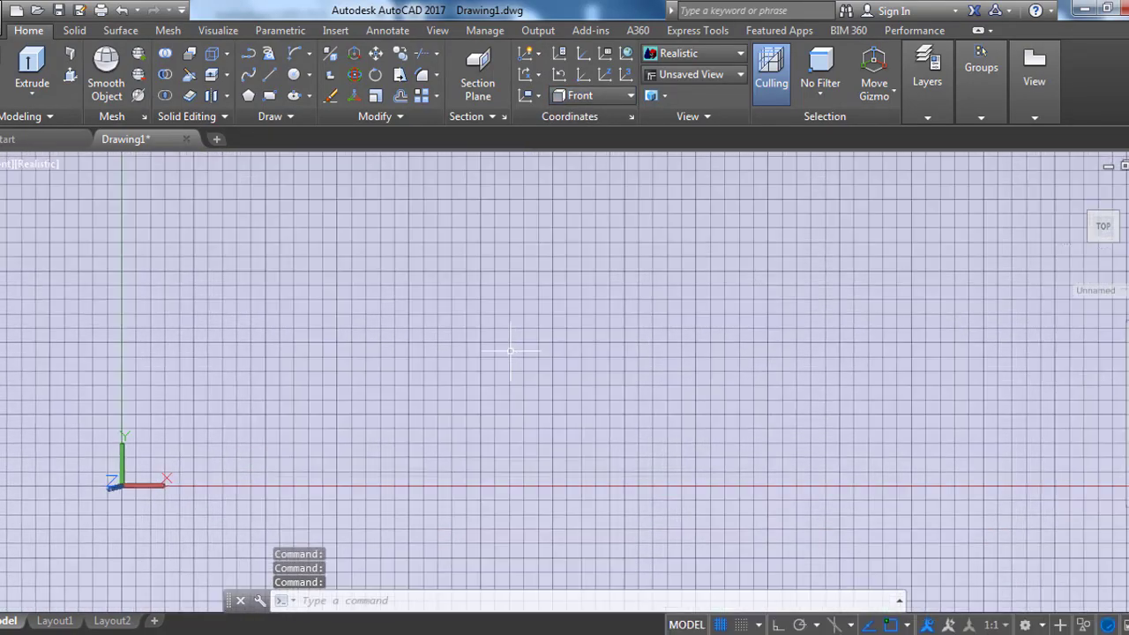
pyautogui.moveTo(1103, 251); pyautogui.dragTo(912, 306)
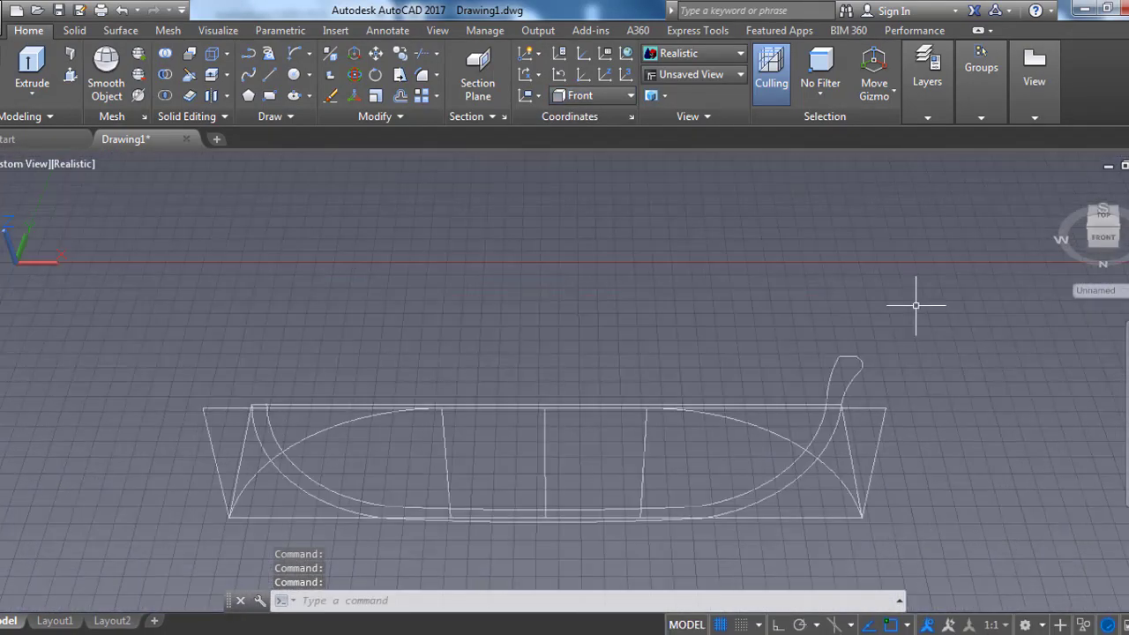
pyautogui.click(593, 95)
pyautogui.click(581, 113)
pyautogui.keyDown('shift'); pyautogui.moveTo(666, 264); pyautogui.dragTo(608, 391, button='middle'); pyautogui.keyUp('shift')
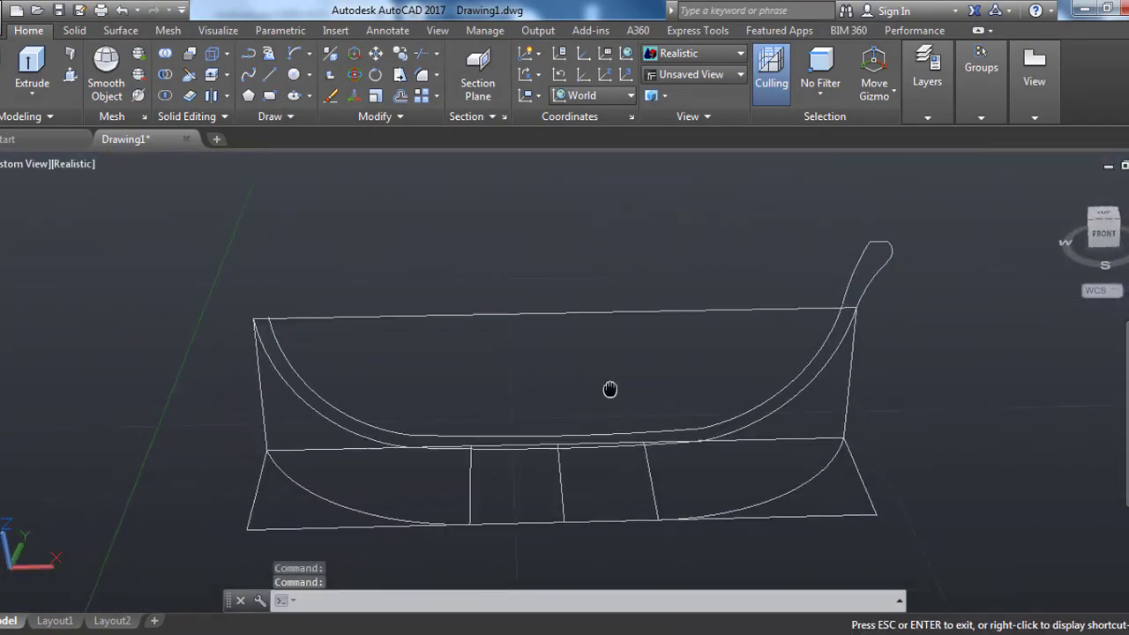
# Step: Mirror the prow across the hull's centre line with Ortho on, keeping the original
pyautogui.write('mi')
pyautogui.press('Return')
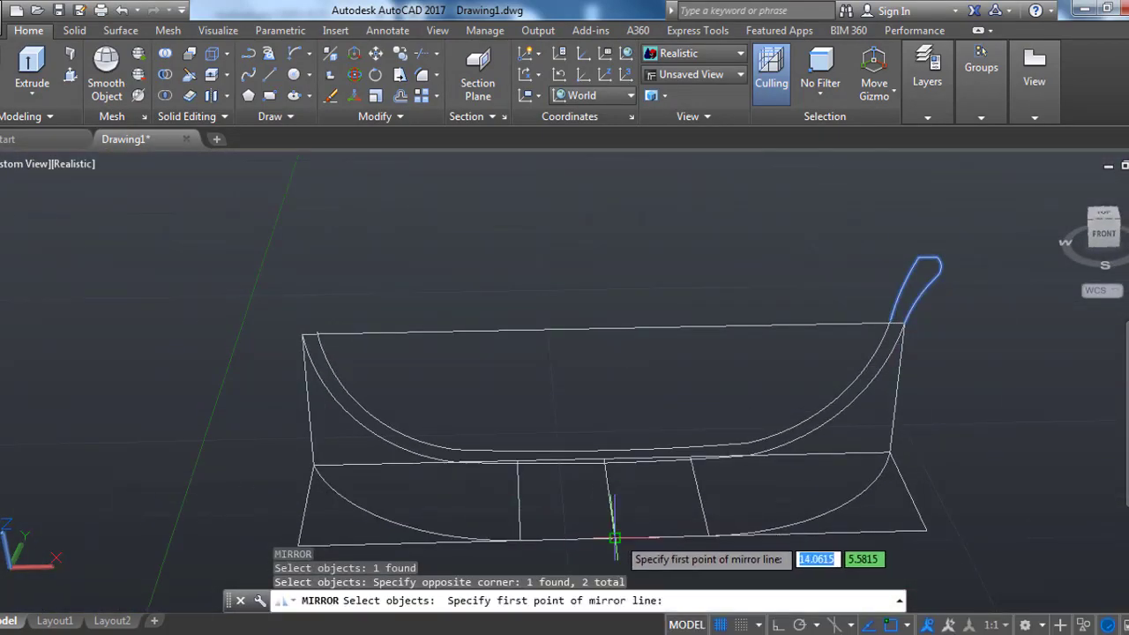
pyautogui.scroll(1, 600, 476)
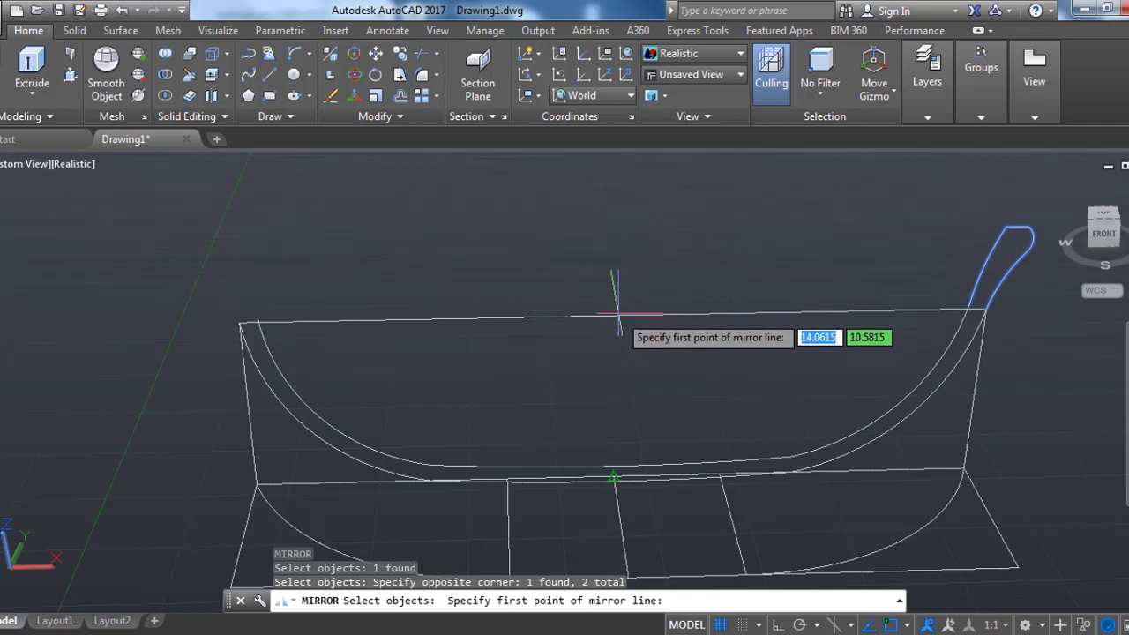
pyautogui.click(615, 313)
pyautogui.press('F8')
pyautogui.click(602, 290)
pyautogui.press('Return')
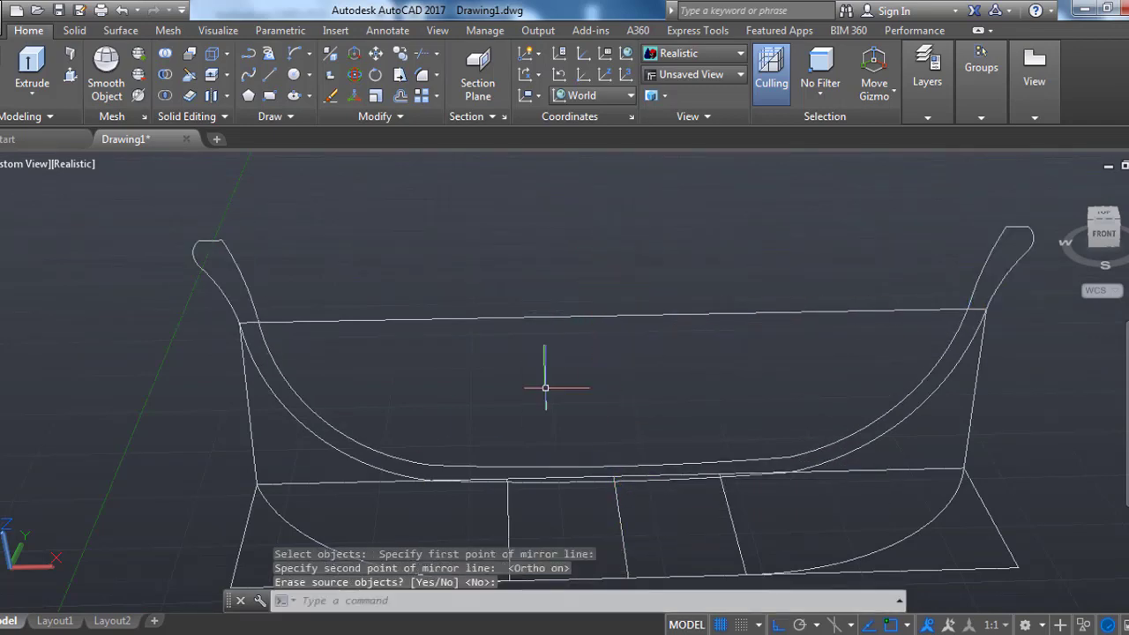
pyautogui.keyDown('shift'); pyautogui.moveTo(542, 382); pyautogui.dragTo(650, 320, button='middle'); pyautogui.keyUp('shift')
# Step: Copy the selected hull edge 10 units away
pyautogui.press('Return')
pyautogui.click(485, 352)
pyautogui.press('Return')
pyautogui.click(621, 375)
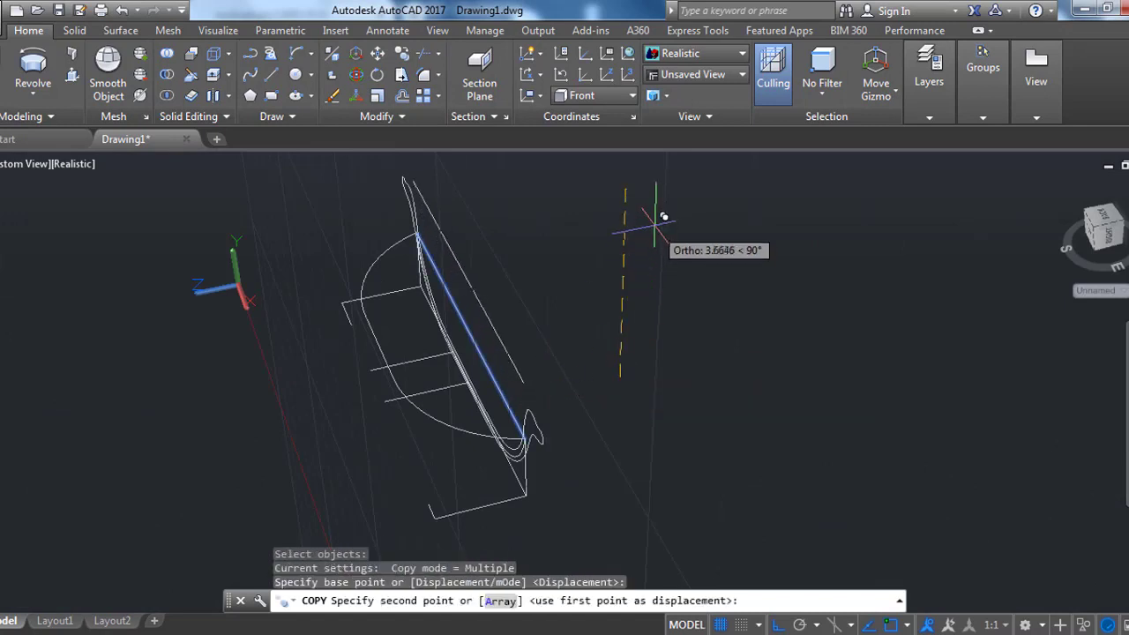
pyautogui.write('10')
pyautogui.press('Return')
pyautogui.press('Escape')
pyautogui.keyDown('shift'); pyautogui.moveTo(622, 308); pyautogui.dragTo(247, 158, button='middle'); pyautogui.keyUp('shift')
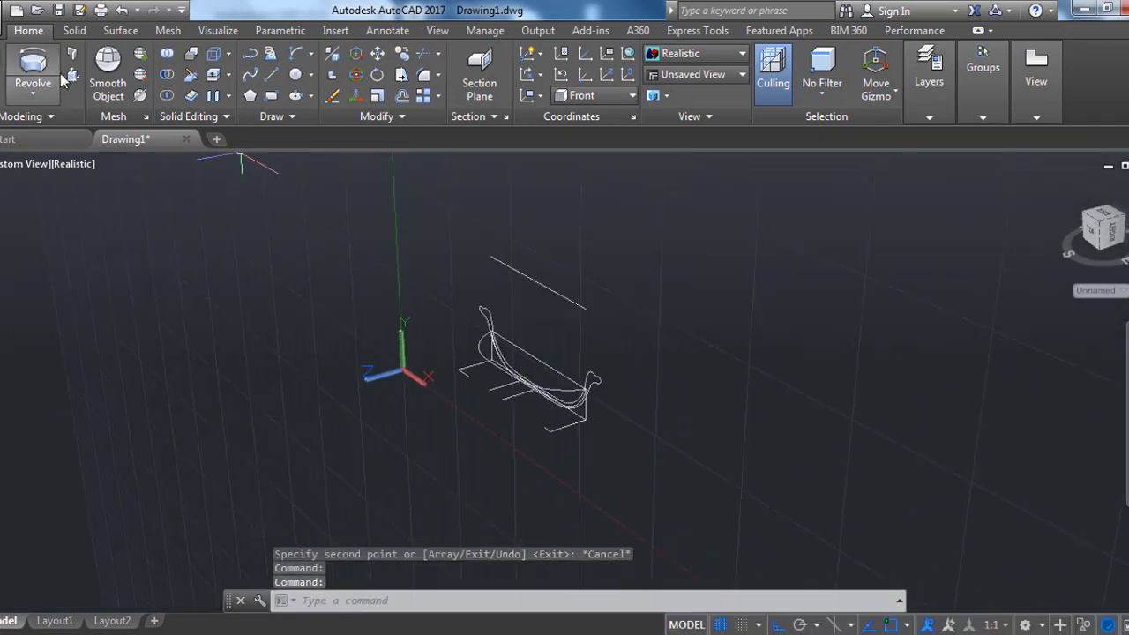
# Step: Revolve the hull profile about a picked axis and switch to 2D Wireframe
pyautogui.click(33, 71)
pyautogui.click(600, 372)
pyautogui.press('Return')
pyautogui.click(585, 309)
pyautogui.click(491, 258)
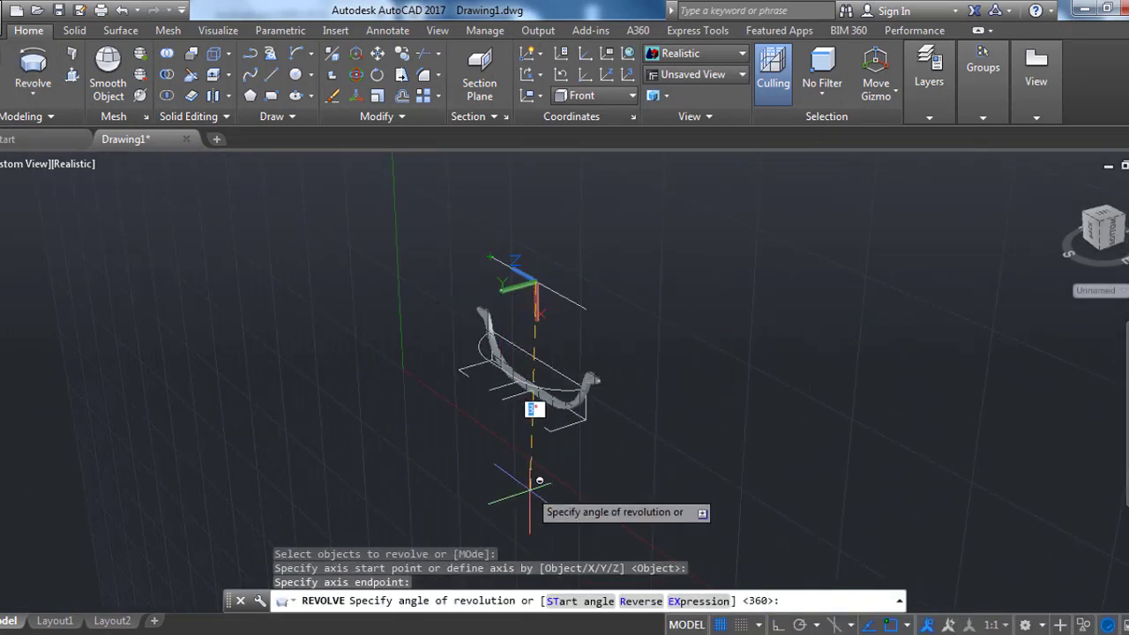
pyautogui.click(101, 167)
pyautogui.click(124, 187)
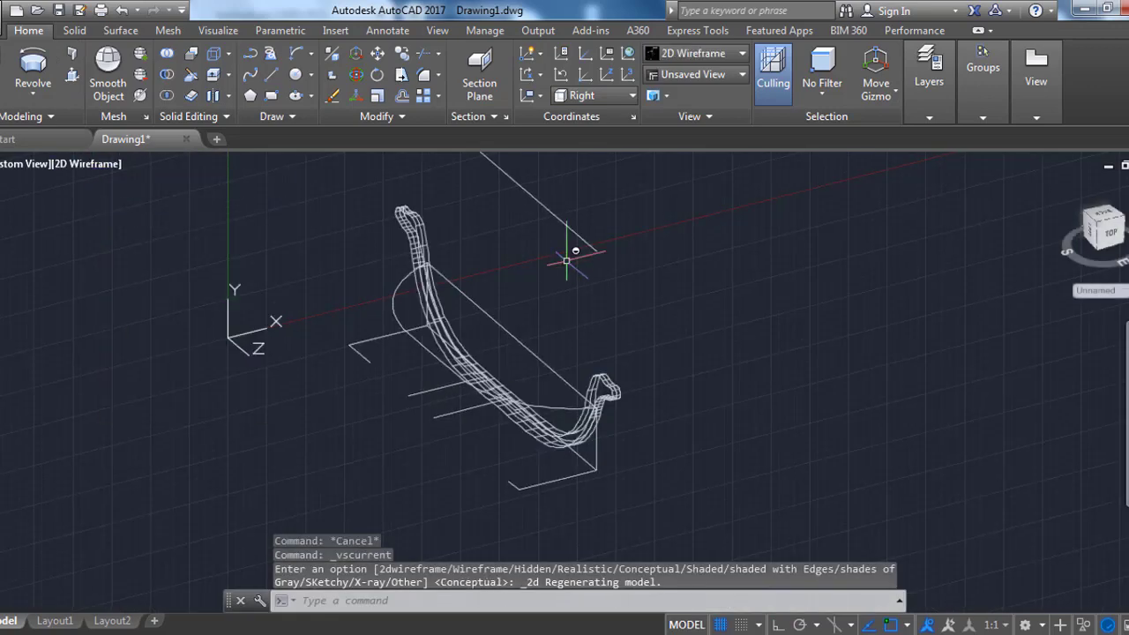
# Step: Start ROTATE on the revolved solid but end it without turning the solid
pyautogui.write('ro')
pyautogui.press('Return')
pyautogui.click(605, 403)
pyautogui.click(596, 250)
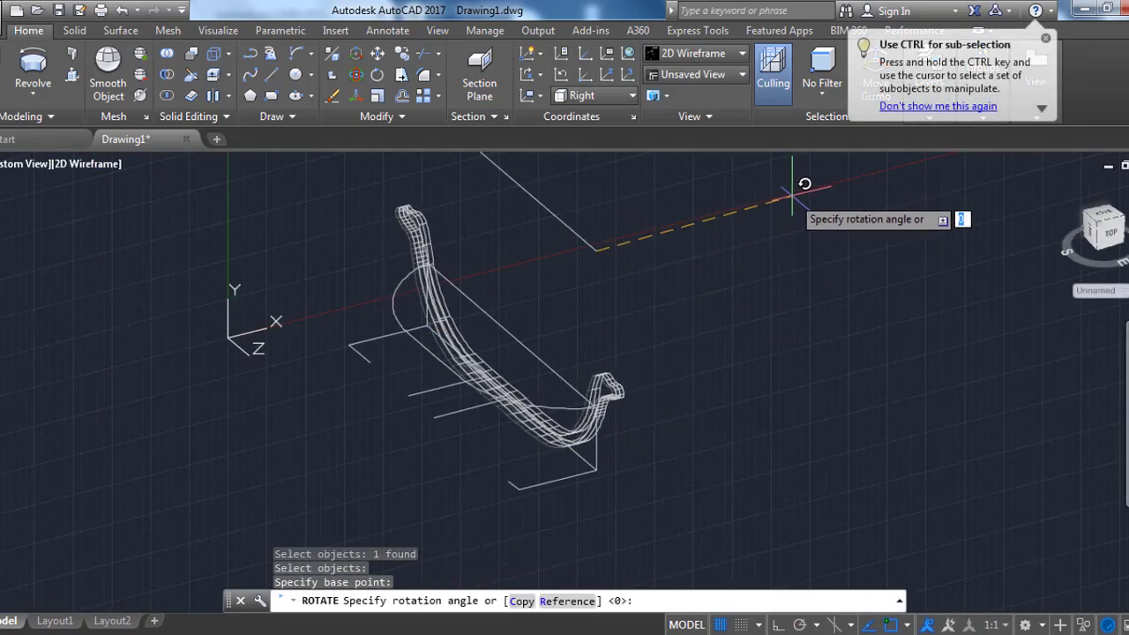
pyautogui.press('Return')
pyautogui.scroll(3, 680, 429)
pyautogui.scroll(-3, 600, 342)
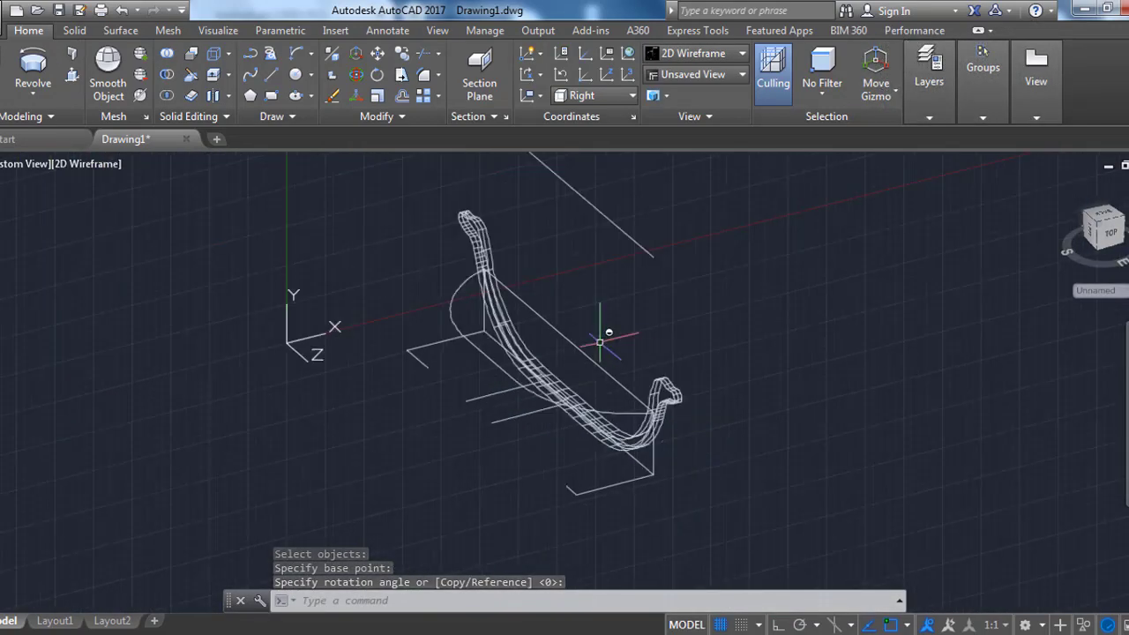
pyautogui.scroll(3, 600, 343)
pyautogui.scroll(2, 591, 397)
pyautogui.scroll(-5, 584, 448)
pyautogui.click(32, 92)
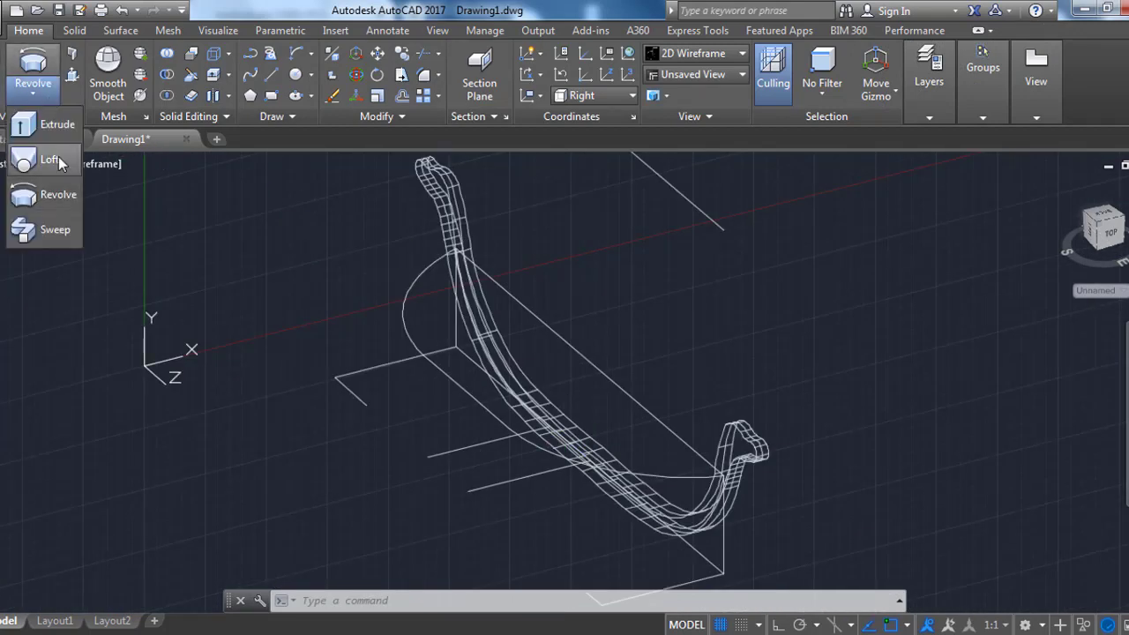
pyautogui.click(60, 162)
pyautogui.click(411, 320)
pyautogui.scroll(3, 517, 403)
pyautogui.click(491, 328)
pyautogui.press('Return')
pyautogui.scroll(-3, 707, 353)
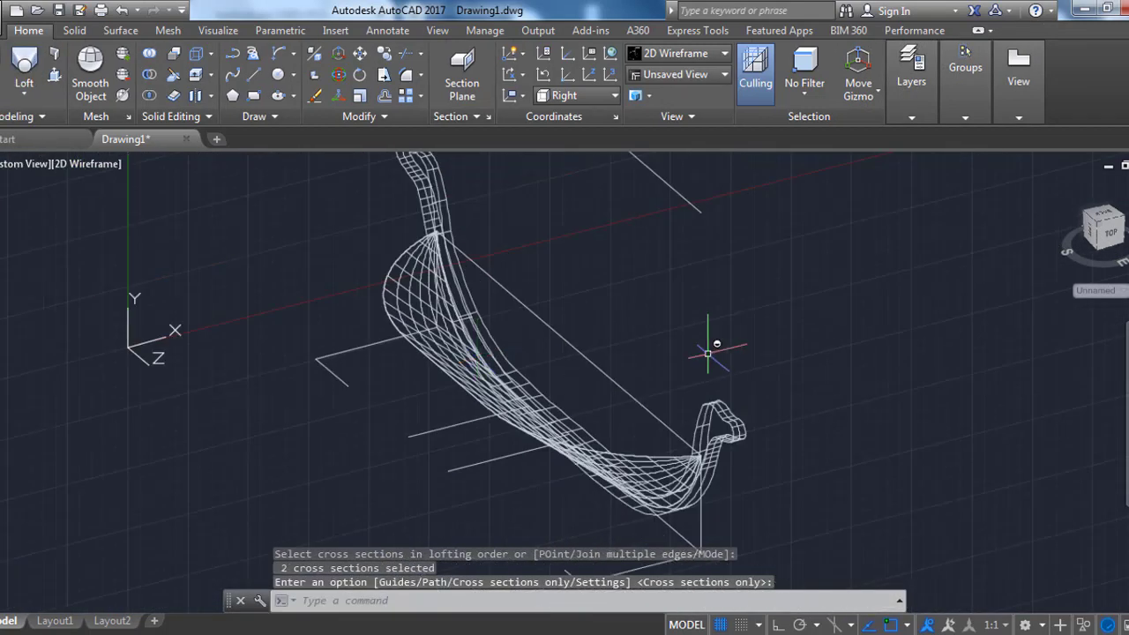
pyautogui.press('Return')
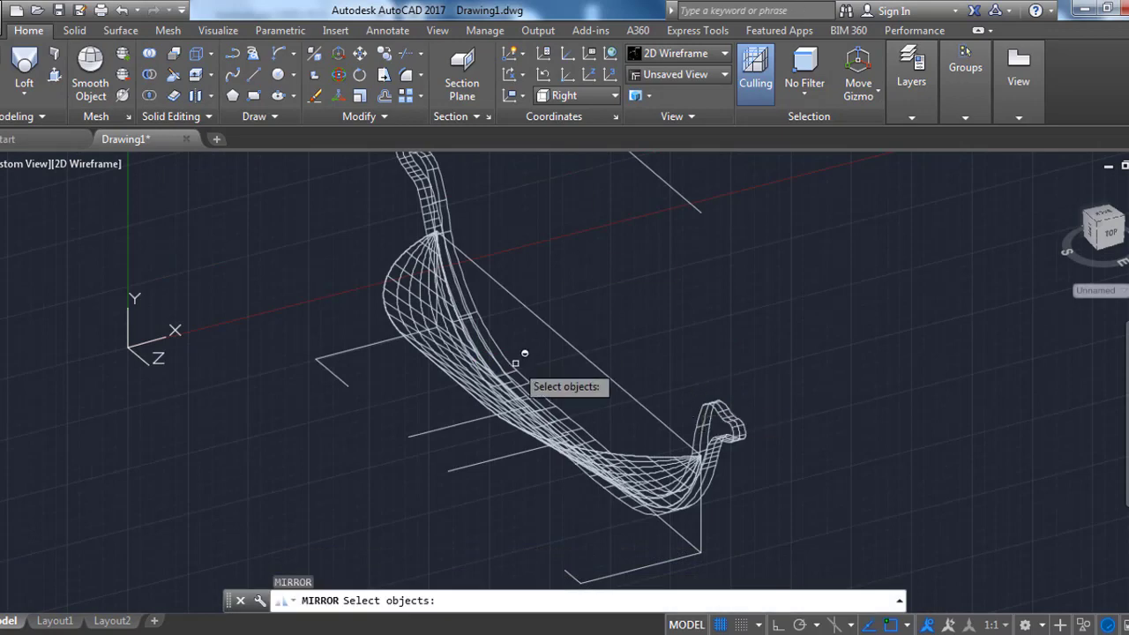
pyautogui.click(498, 304)
pyautogui.press('Return')
pyautogui.click(435, 234)
pyautogui.click(780, 624)
pyautogui.click(785, 504)
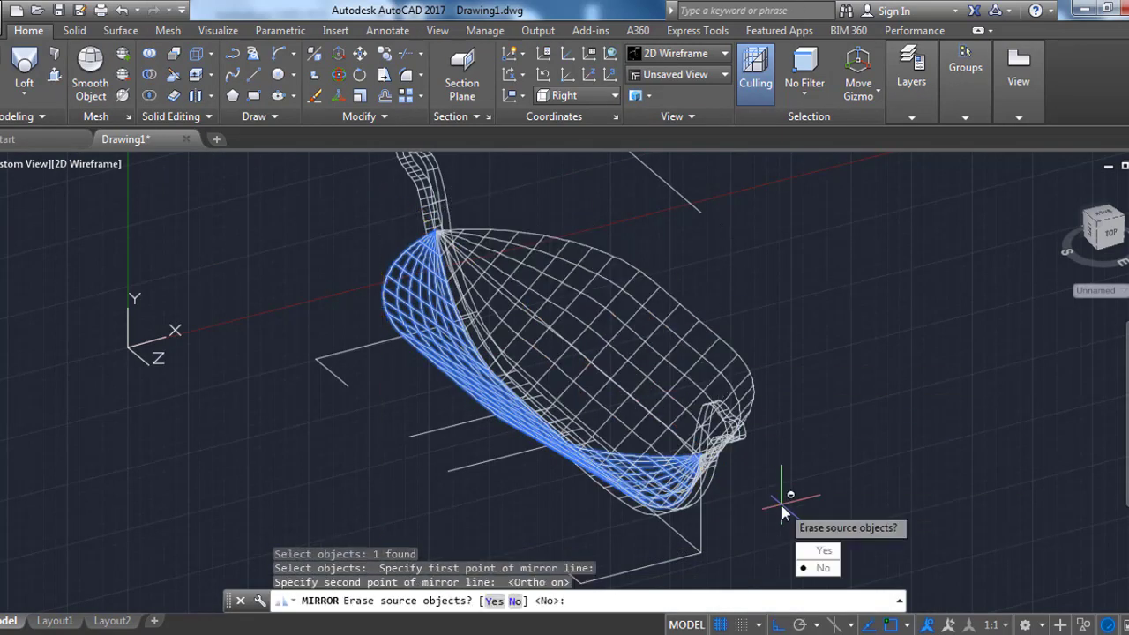
pyautogui.press('Return')
pyautogui.moveTo(785, 505)
pyautogui.keyDown('shift'); pyautogui.mouseDown(button='middle')
pyautogui.moveTo(781, 448)
pyautogui.moveTo(635, 345)
pyautogui.moveTo(726, 381)
pyautogui.mouseUp(button='middle'); pyautogui.keyUp('shift')
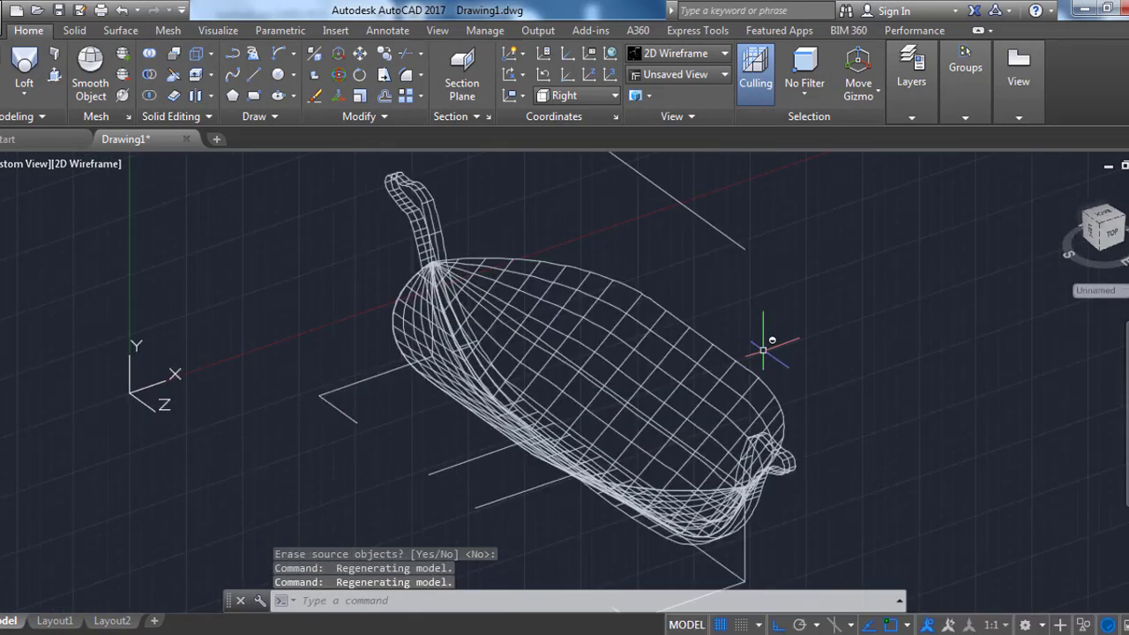
pyautogui.hotkey('ctrl', 'z')
pyautogui.hotkey('ctrl', 'z')
pyautogui.hotkey('ctrl', 'z')
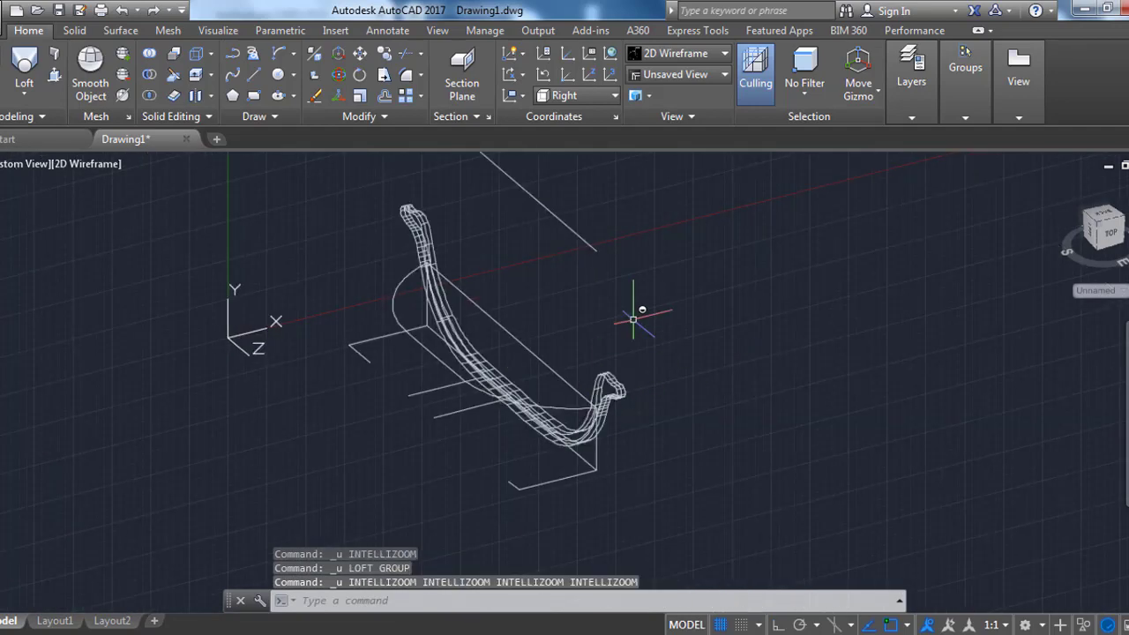
pyautogui.hotkey('ctrl', 'y')
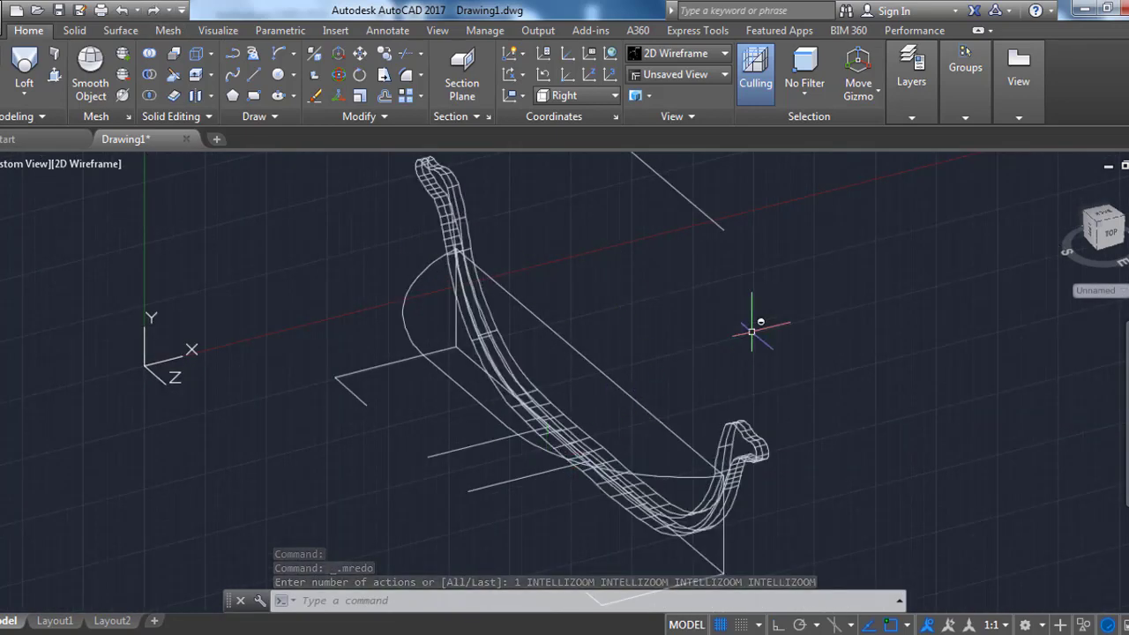
# Step: Copy the curved arc 10 units away from the curve end
pyautogui.write('co')
pyautogui.press('Return')
pyautogui.click(470, 393)
pyautogui.press('Return')
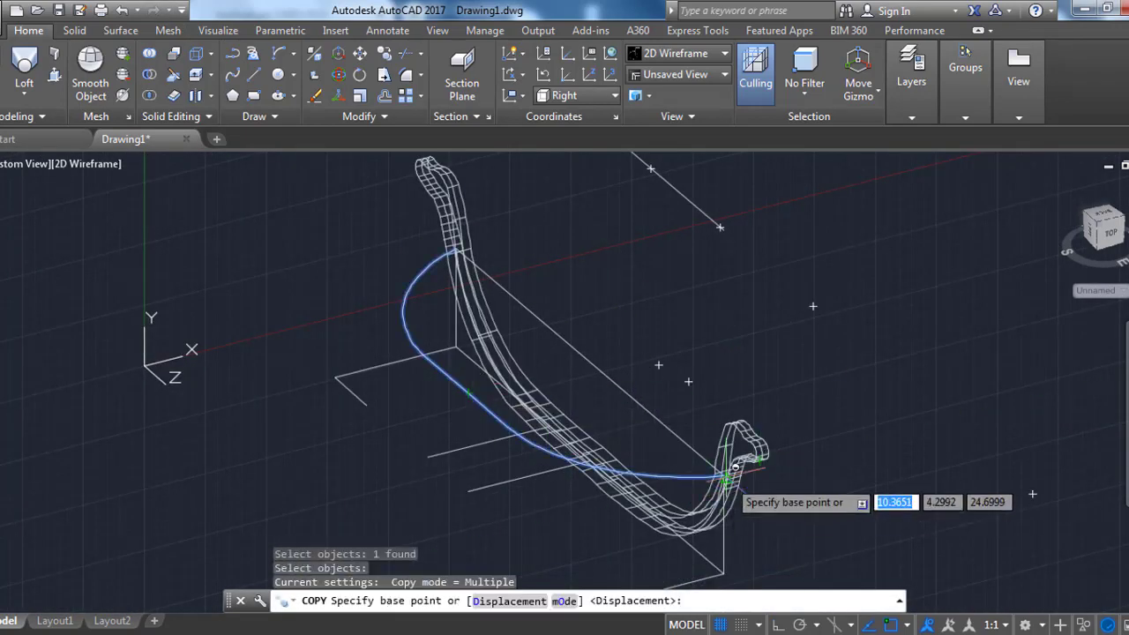
pyautogui.click(729, 469)
pyautogui.press('Return')
pyautogui.press('Escape')
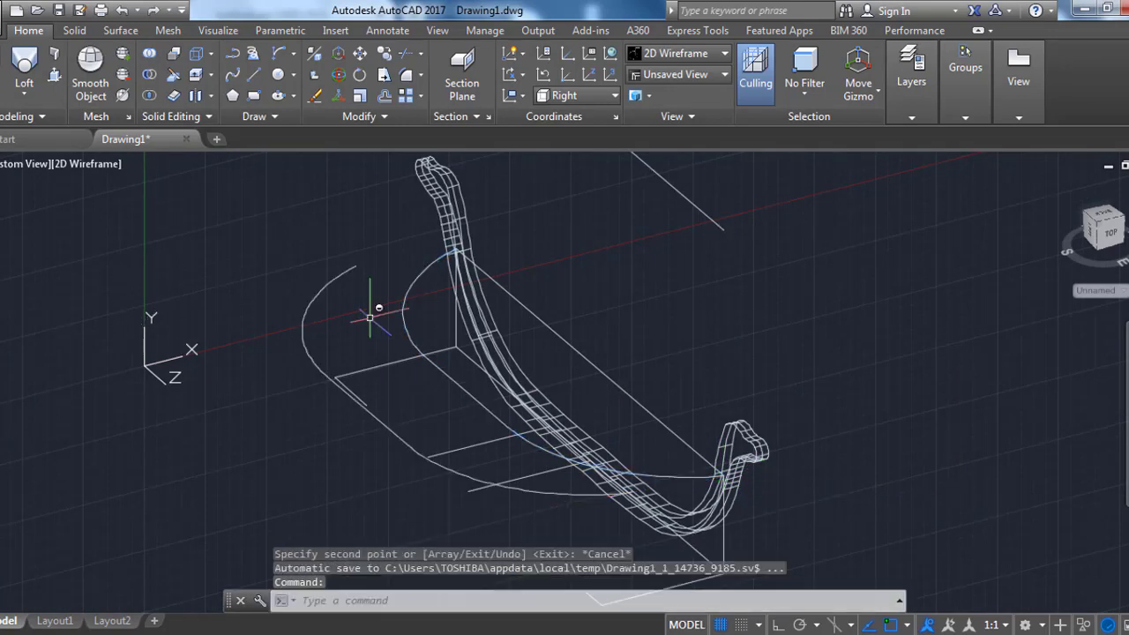
# Step: Switch the view to the Front preset orientation
pyautogui.scroll(5, 359, 287)
pyautogui.scroll(3, 300, 230)
pyautogui.click(578, 96)
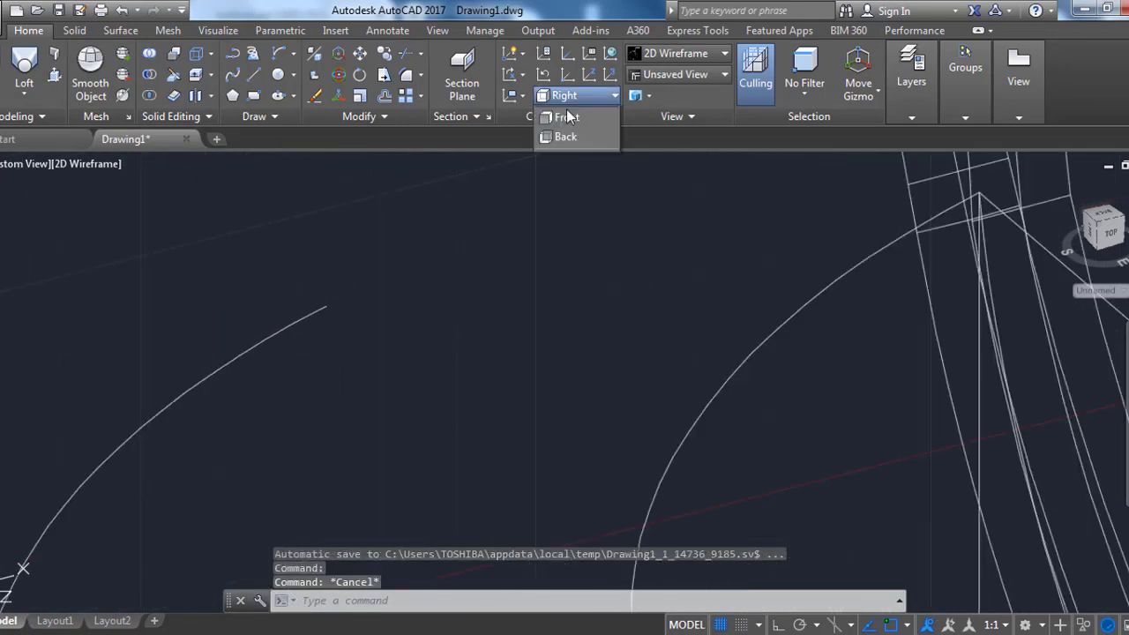
pyautogui.keyDown('shift'); pyautogui.moveTo(409, 329); pyautogui.dragTo(417, 289, button='middle'); pyautogui.keyUp('shift')
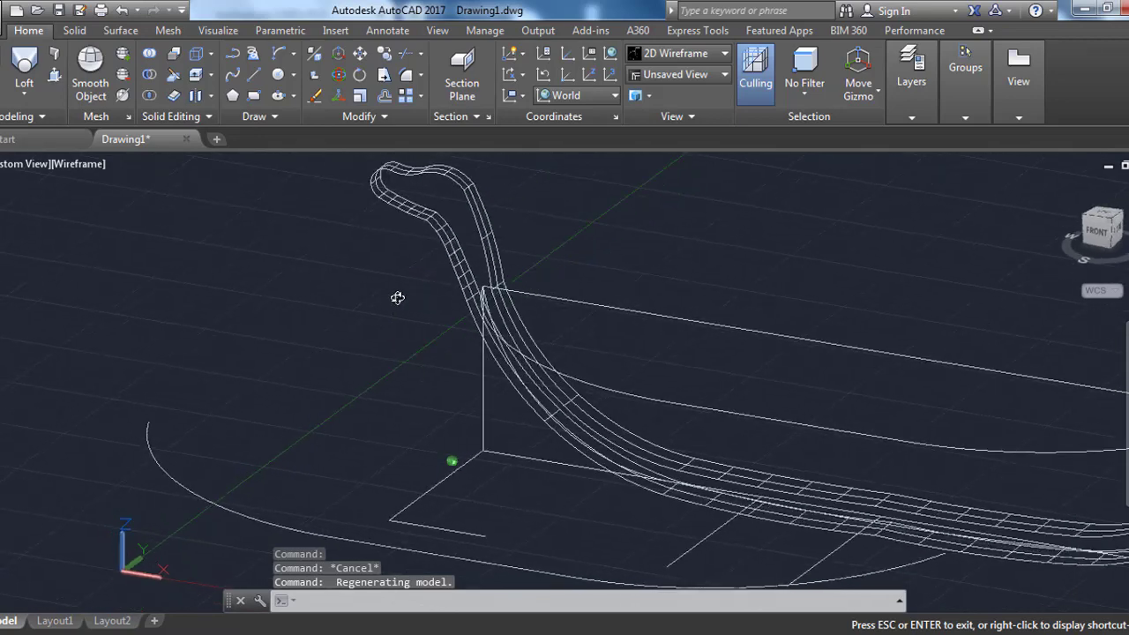
pyautogui.click(578, 95)
pyautogui.click(558, 214)
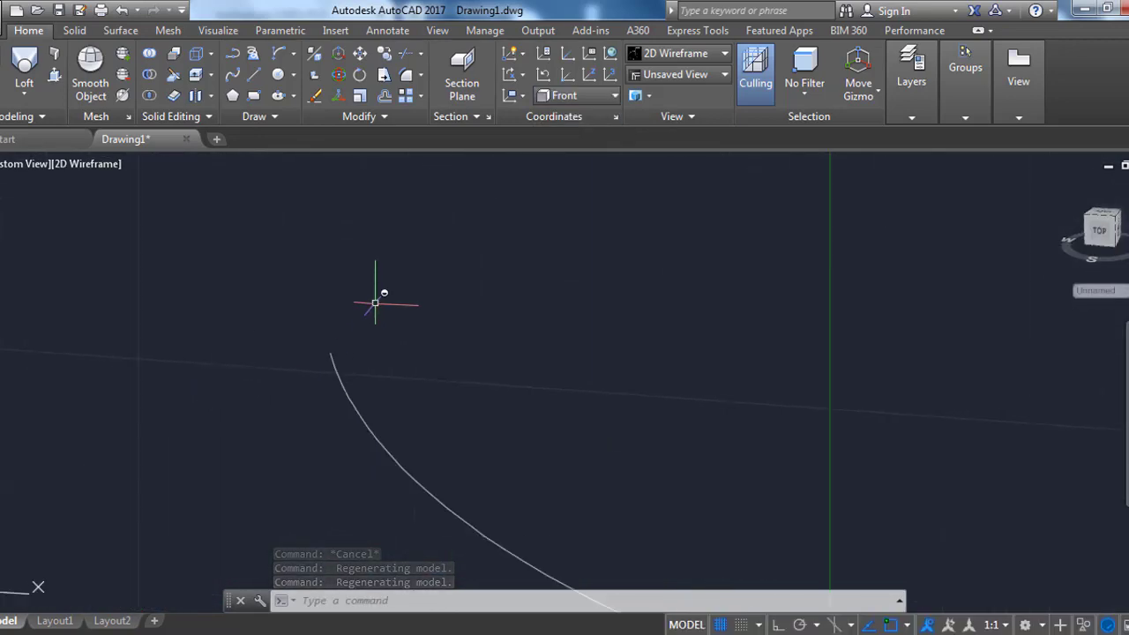
# Step: Begin a polyline at the curve's top with a short 0.100 segment
pyautogui.write('l')
pyautogui.press('Return')
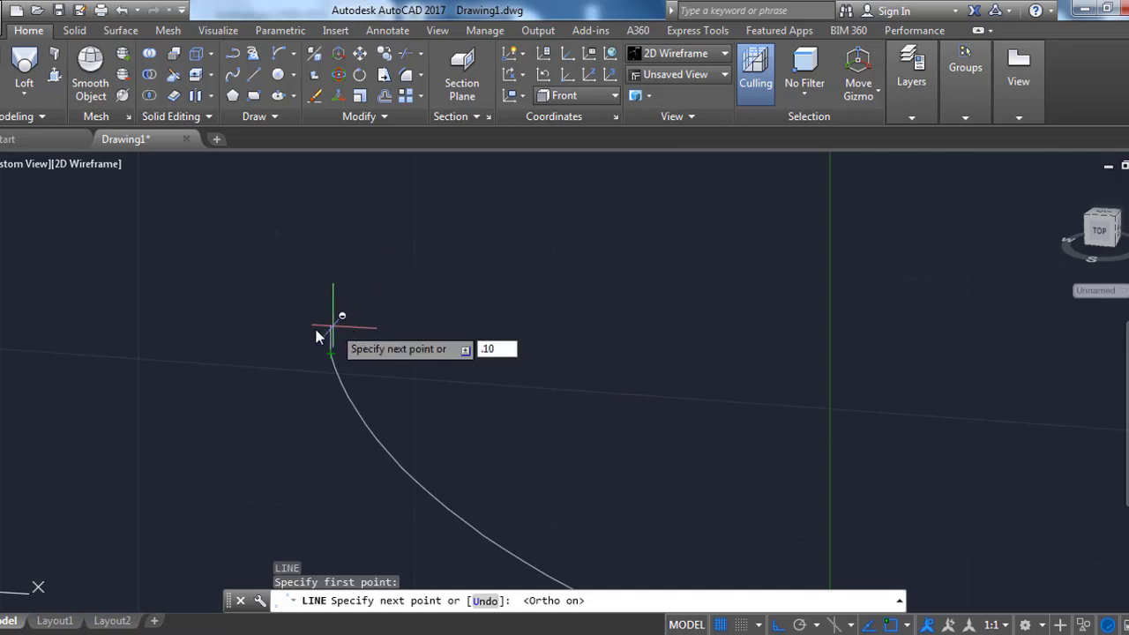
pyautogui.press('Escape')
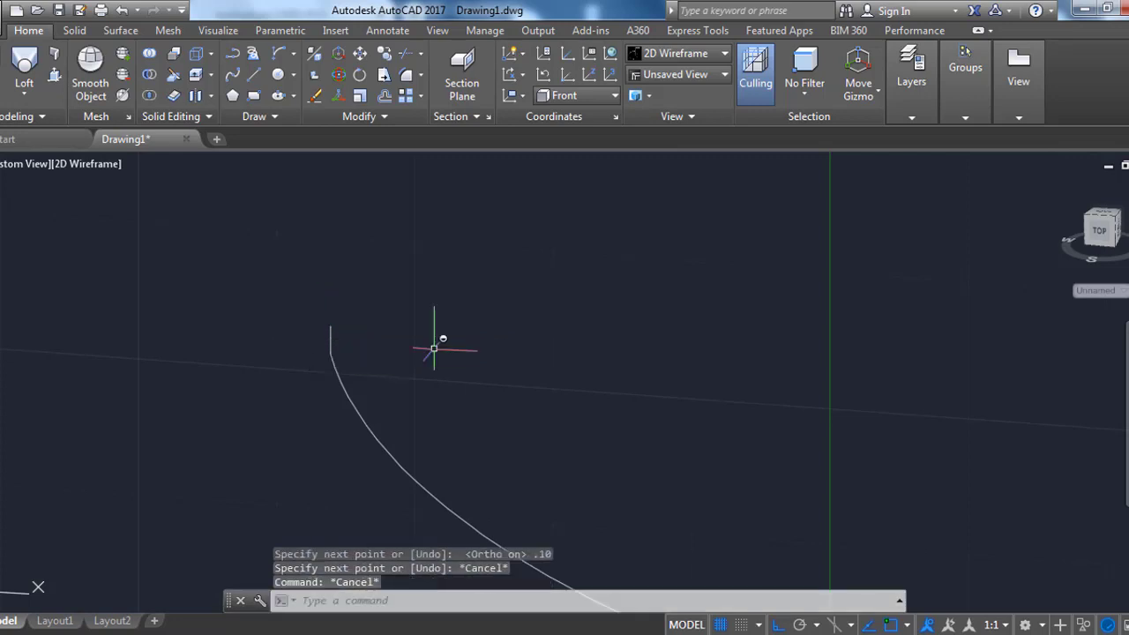
pyautogui.write('pl')
pyautogui.press('Return')
pyautogui.click(331, 328)
pyautogui.write('00')
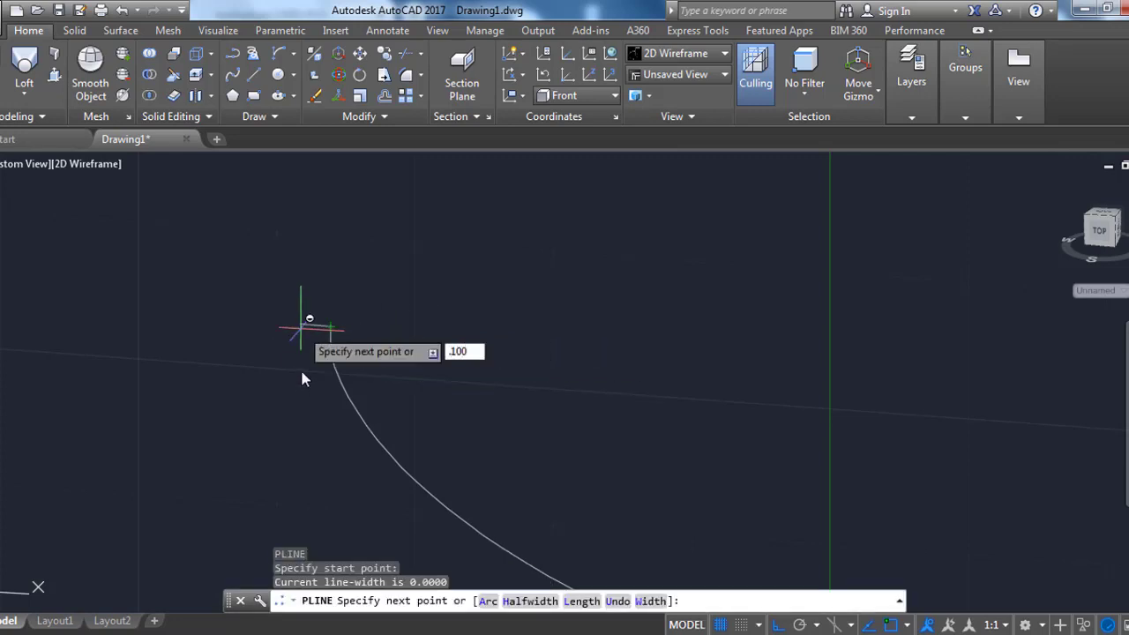
pyautogui.press('Return')
pyautogui.press('Escape')
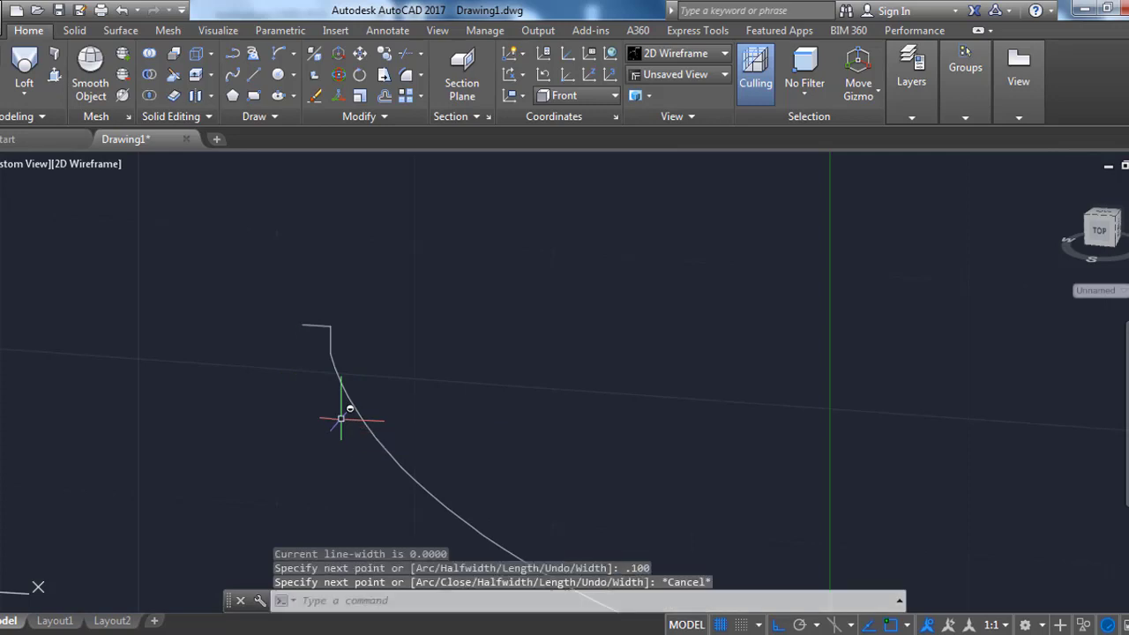
# Step: Draw a new polyline with an arc segment forming the profile's rounded end
pyautogui.press('Return')
pyautogui.click(302, 325)
pyautogui.write('a')
pyautogui.press('Return')
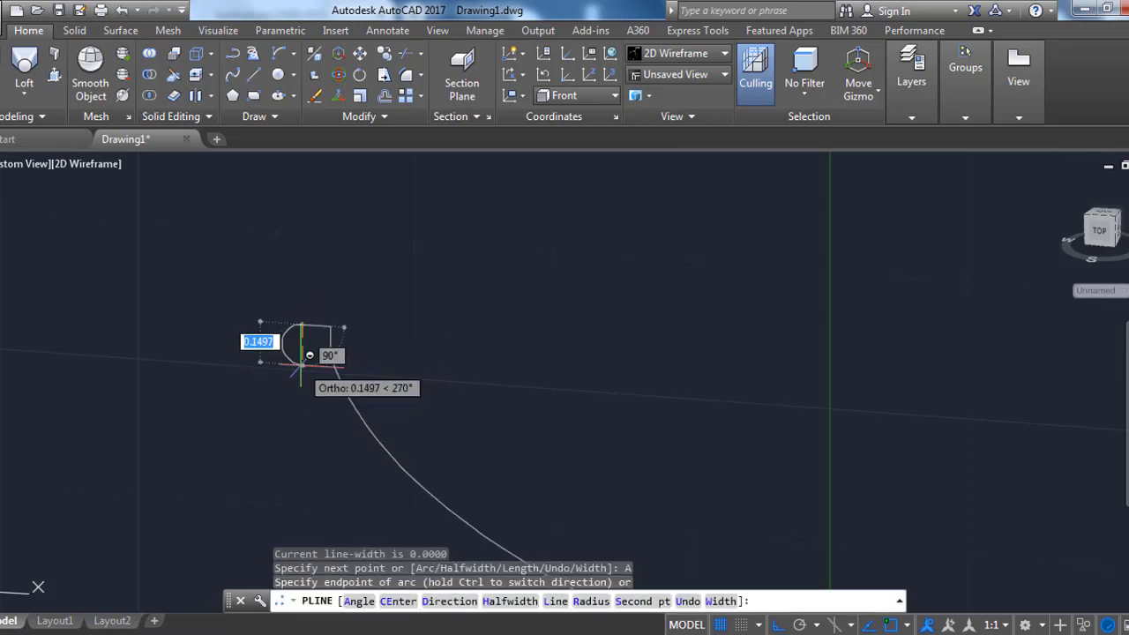
pyautogui.click(301, 352)
pyautogui.write('L')
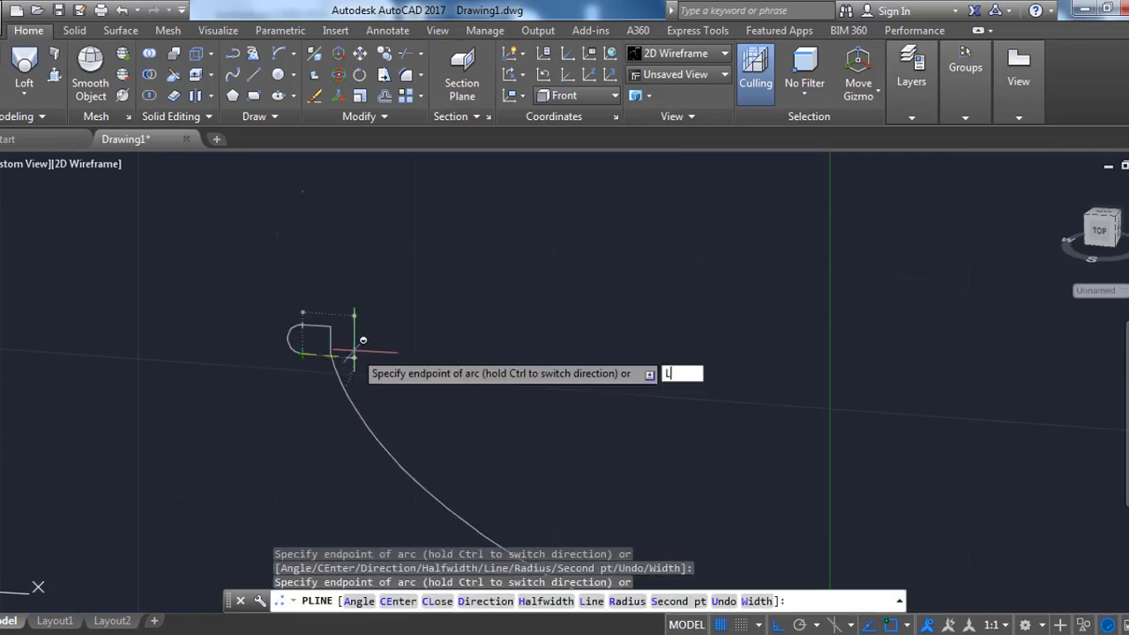
pyautogui.press('Return')
pyautogui.press('Return')
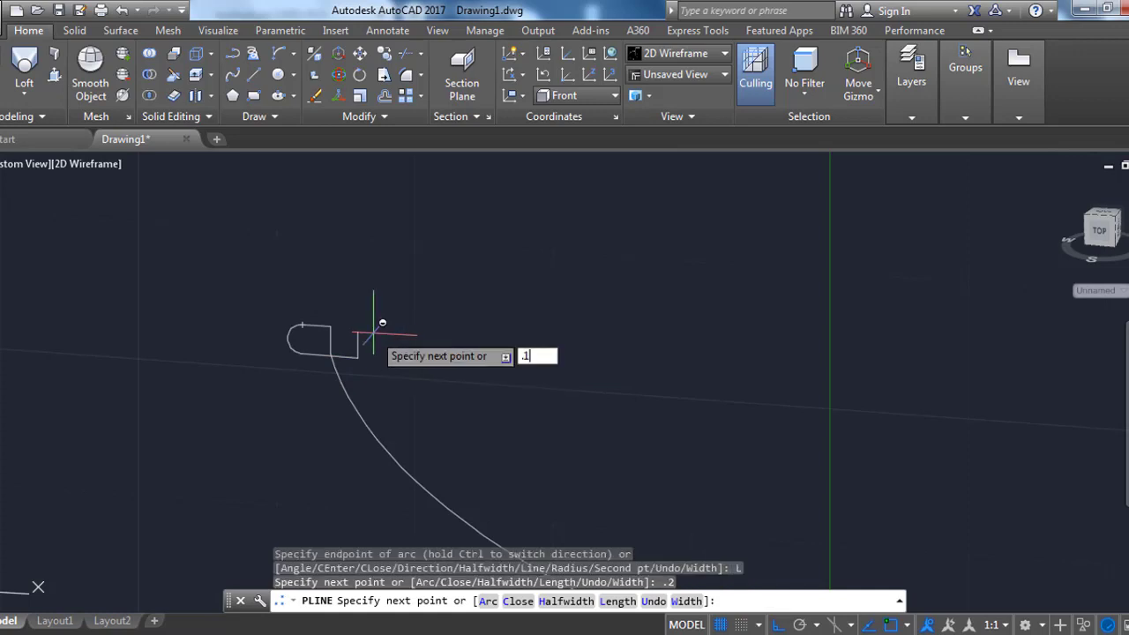
# Step: Erase the short stray polyline inside the profile using a window selection
pyautogui.scroll(2, 331, 329)
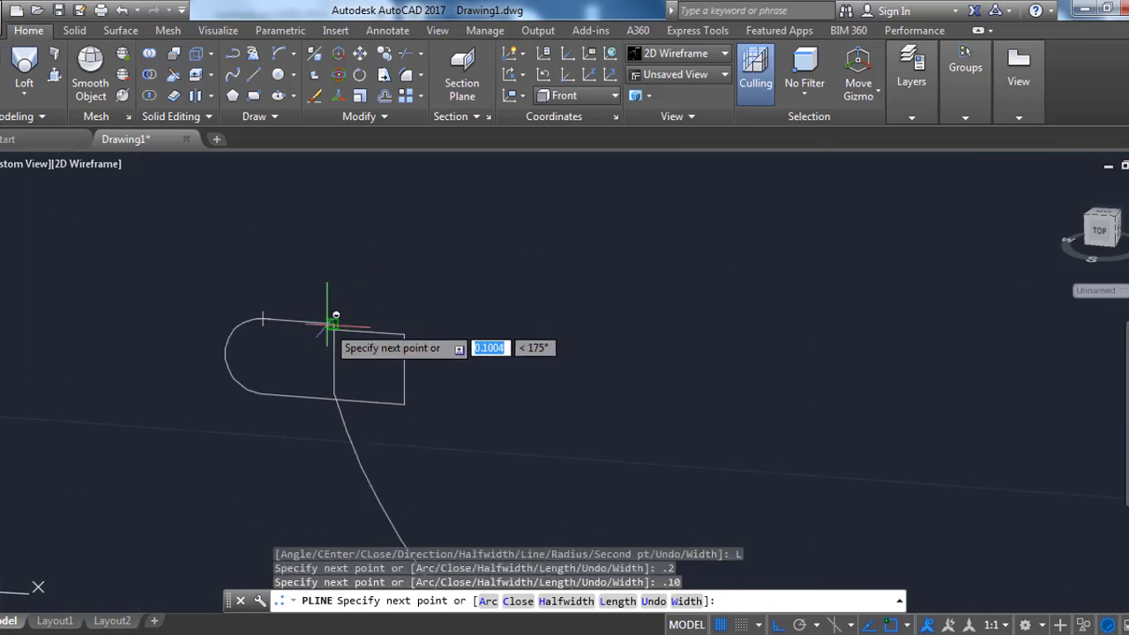
pyautogui.press('Escape')
pyautogui.moveTo(380, 355); pyautogui.dragTo(328, 338)
pyautogui.write('E')
pyautogui.press('Return')
pyautogui.write('JO')
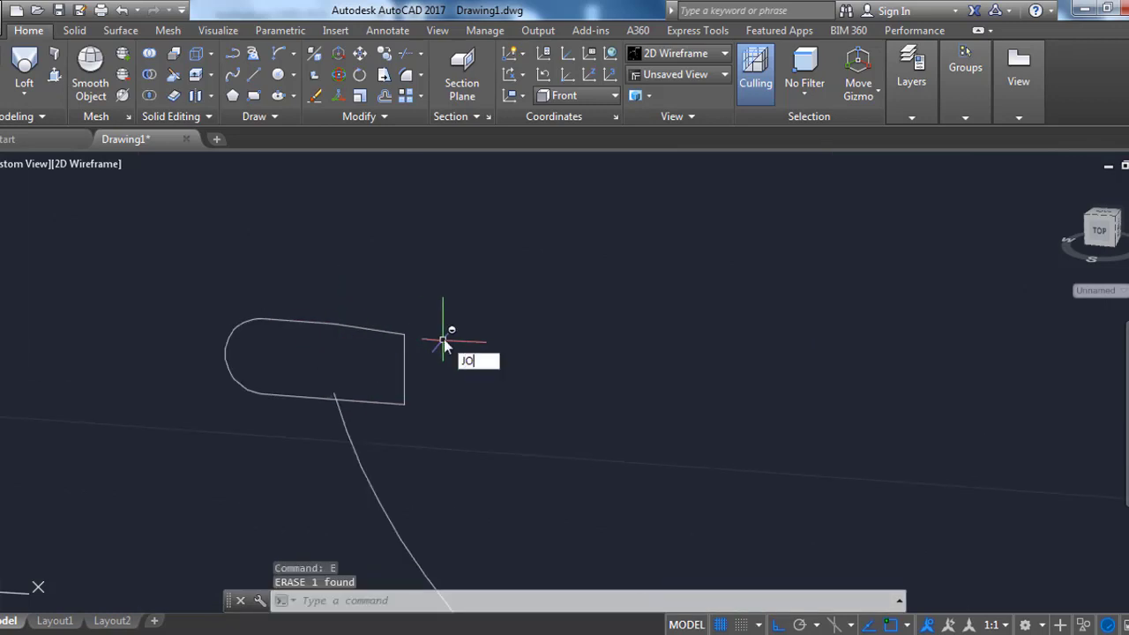
# Step: Join the profile pieces into a single polyline
pyautogui.press('Return')
pyautogui.click(191, 264)
pyautogui.click(550, 429)
pyautogui.press('Return')
pyautogui.keyDown('shift'); pyautogui.moveTo(429, 409); pyautogui.dragTo(406, 441, button='middle'); pyautogui.keyUp('shift')
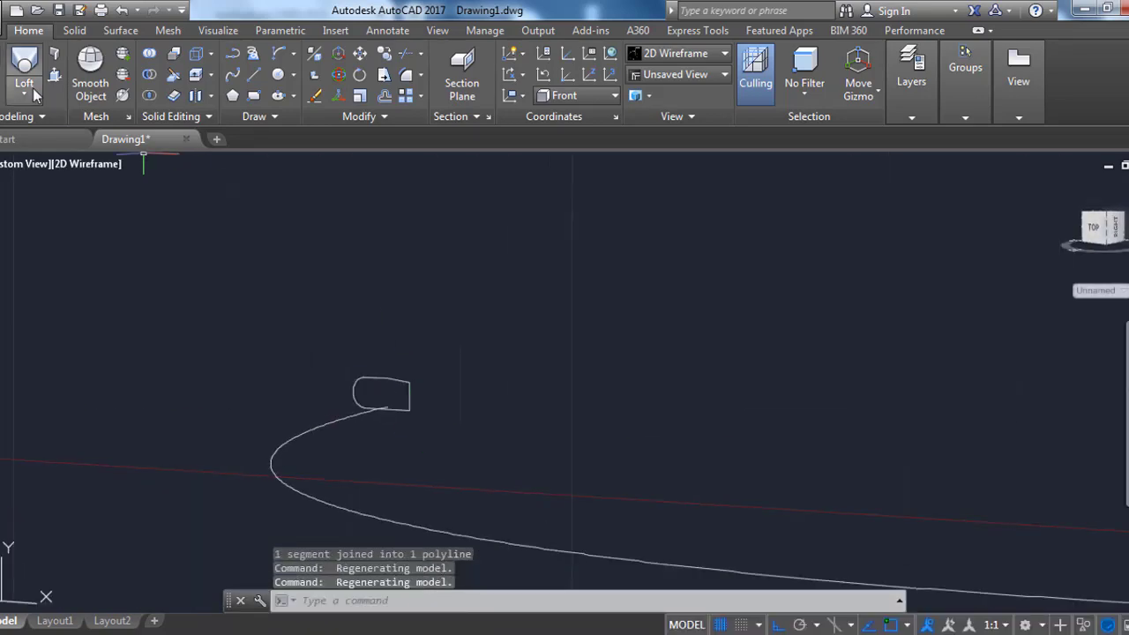
# Step: Sweep the rounded profile along the path, then undo the sideways result
pyautogui.click(36, 95)
pyautogui.click(45, 227)
pyautogui.click(378, 378)
pyautogui.press('Return')
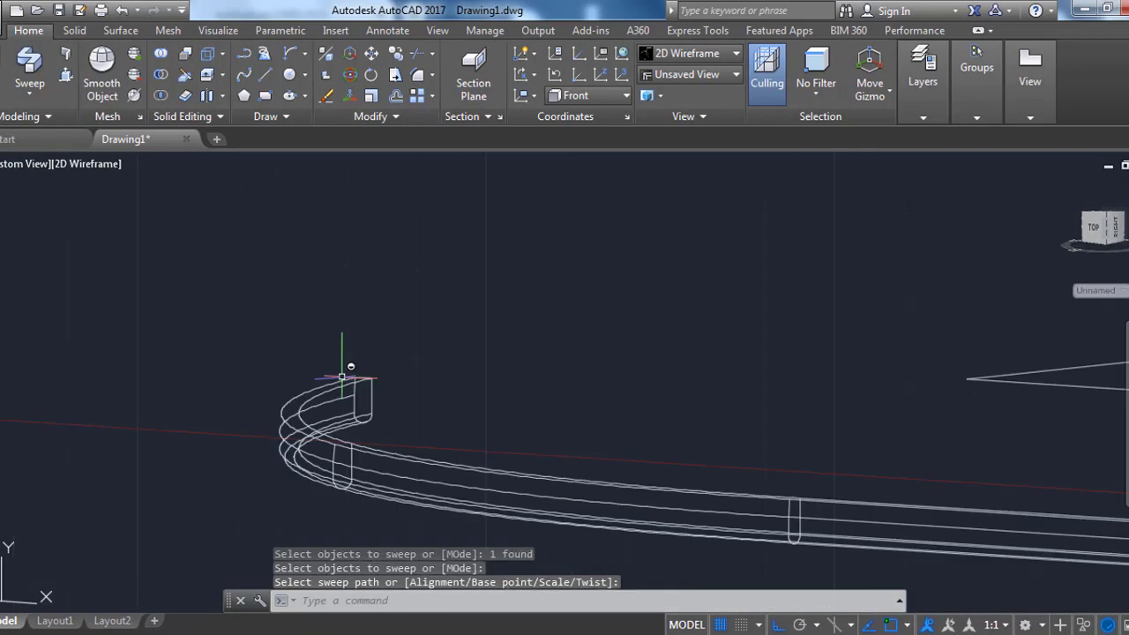
pyautogui.keyDown('shift'); pyautogui.moveTo(341, 377); pyautogui.dragTo(358, 344, button='middle'); pyautogui.keyUp('shift')
pyautogui.hotkey('ctrl', 'z')
pyautogui.hotkey('ctrl', 'z')
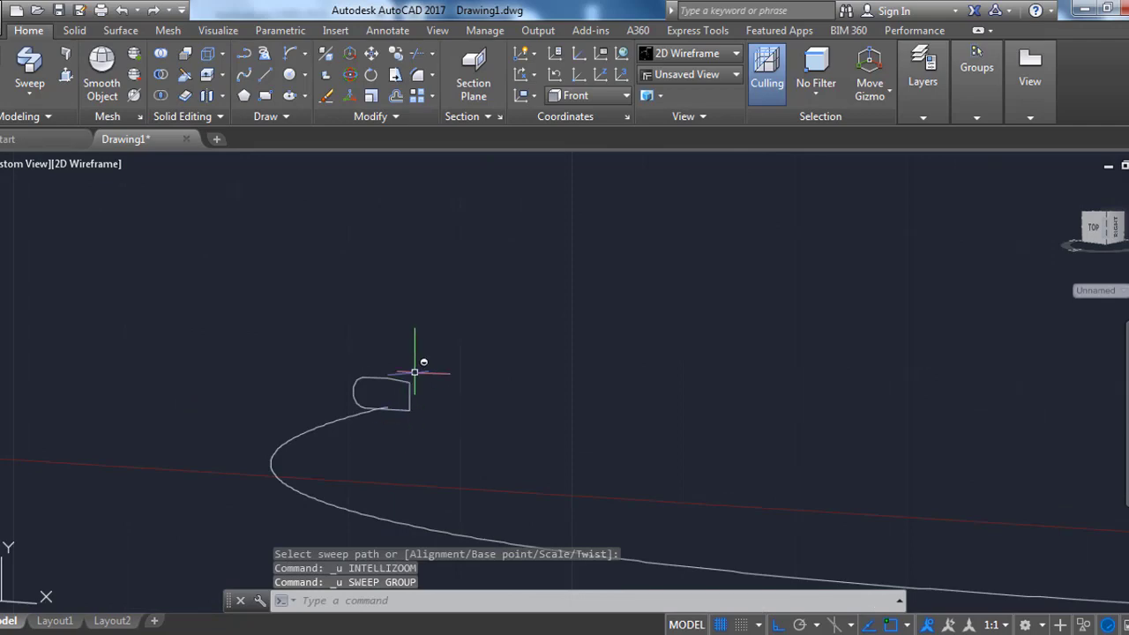
# Step: Rotate the profile upright and sweep it along the curved path into a rail
pyautogui.click(388, 395)
pyautogui.write('ro')
pyautogui.press('Return')
pyautogui.click(411, 378)
pyautogui.click(29, 71)
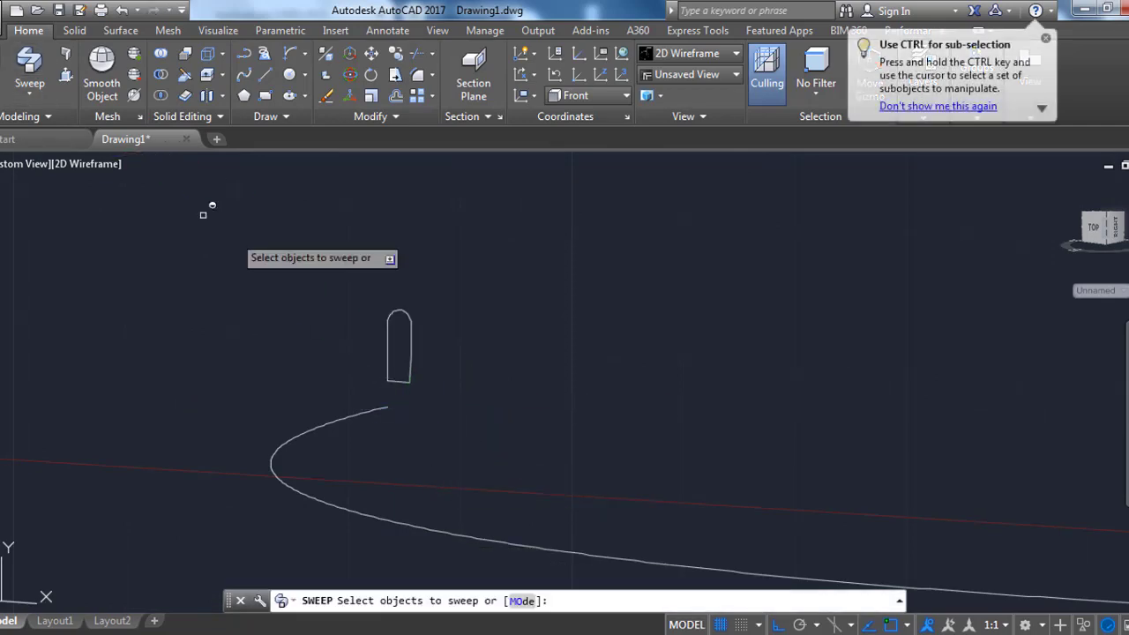
pyautogui.click(372, 364)
pyautogui.press('Return')
pyautogui.moveTo(408, 345)
pyautogui.keyDown('shift'); pyautogui.mouseDown(button='middle')
pyautogui.moveTo(650, 327)
pyautogui.moveTo(788, 378)
pyautogui.moveTo(725, 474)
pyautogui.moveTo(717, 372)
pyautogui.mouseUp(button='middle'); pyautogui.keyUp('shift')
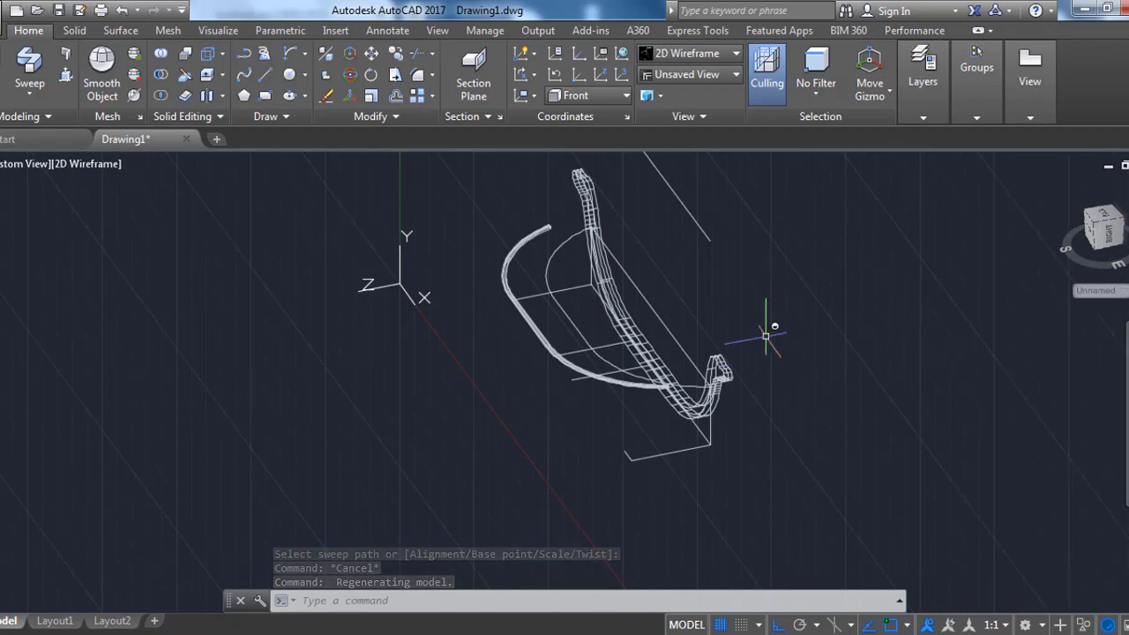
# Step: Loft a hull surface through the two hull cross-section curves
pyautogui.click(29, 92)
pyautogui.click(35, 156)
pyautogui.scroll(5, 595, 319)
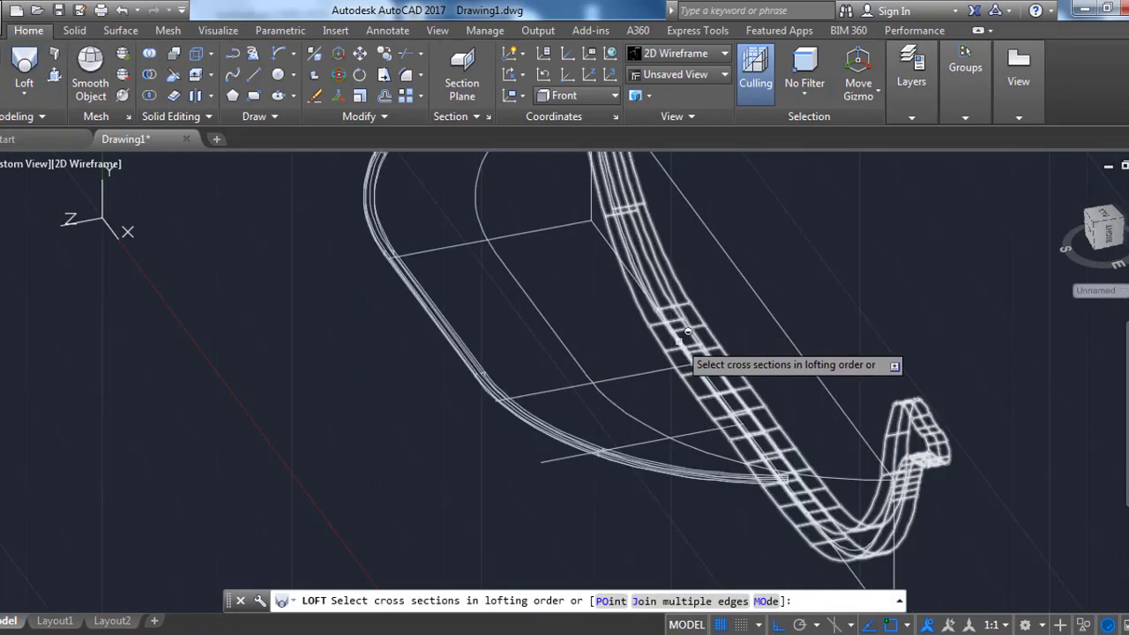
pyautogui.scroll(2, 634, 298)
pyautogui.scroll(-2, 643, 291)
pyautogui.scroll(-3, 650, 285)
pyautogui.click(315, 252)
pyautogui.click(328, 239)
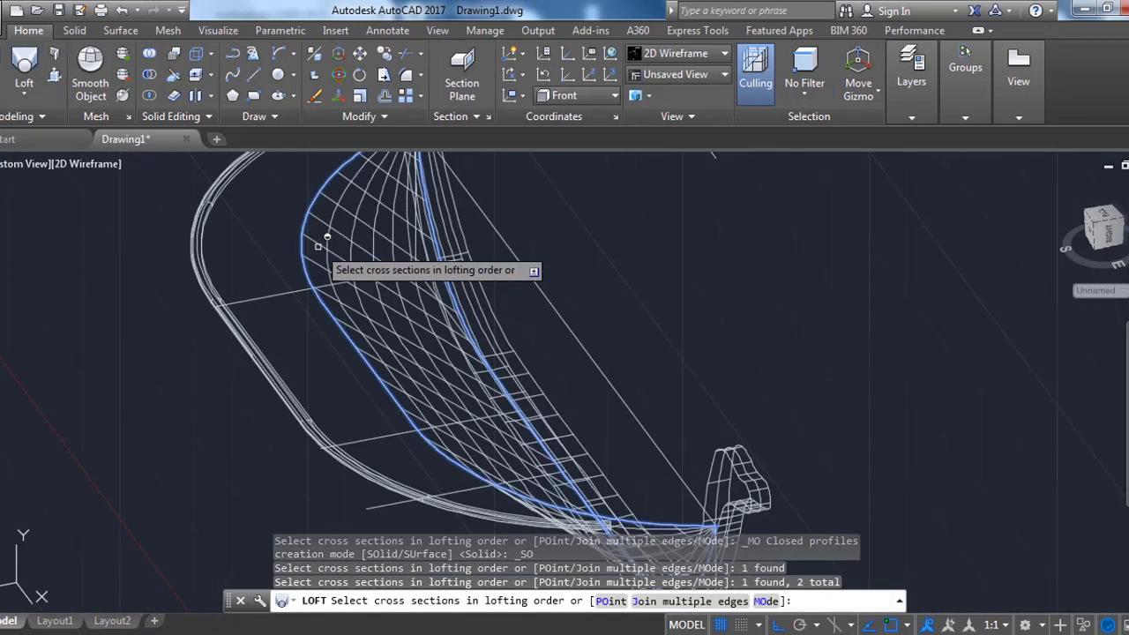
pyautogui.press('Return')
pyautogui.scroll(3, 365, 265)
pyautogui.press('Return')
# Step: Start moving the swept rail, then cancel and orbit to inspect the hull end
pyautogui.write('m')
pyautogui.press('Return')
pyautogui.click(511, 499)
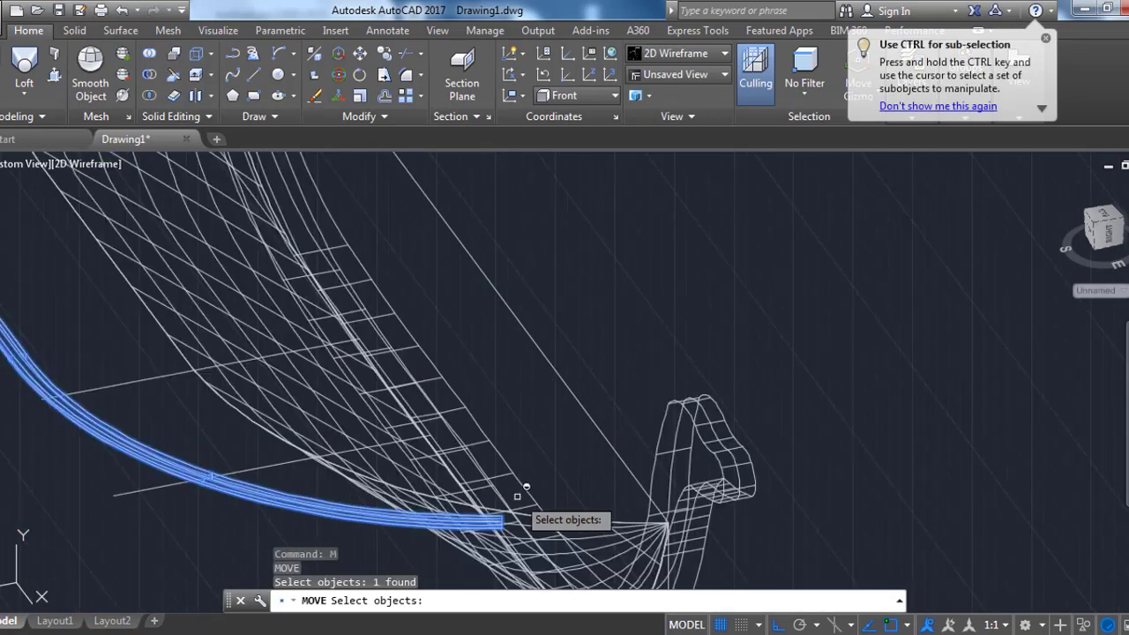
pyautogui.press('Return')
pyautogui.scroll(3, 441, 406)
pyautogui.click(441, 411)
pyautogui.scroll(-3, 580, 379)
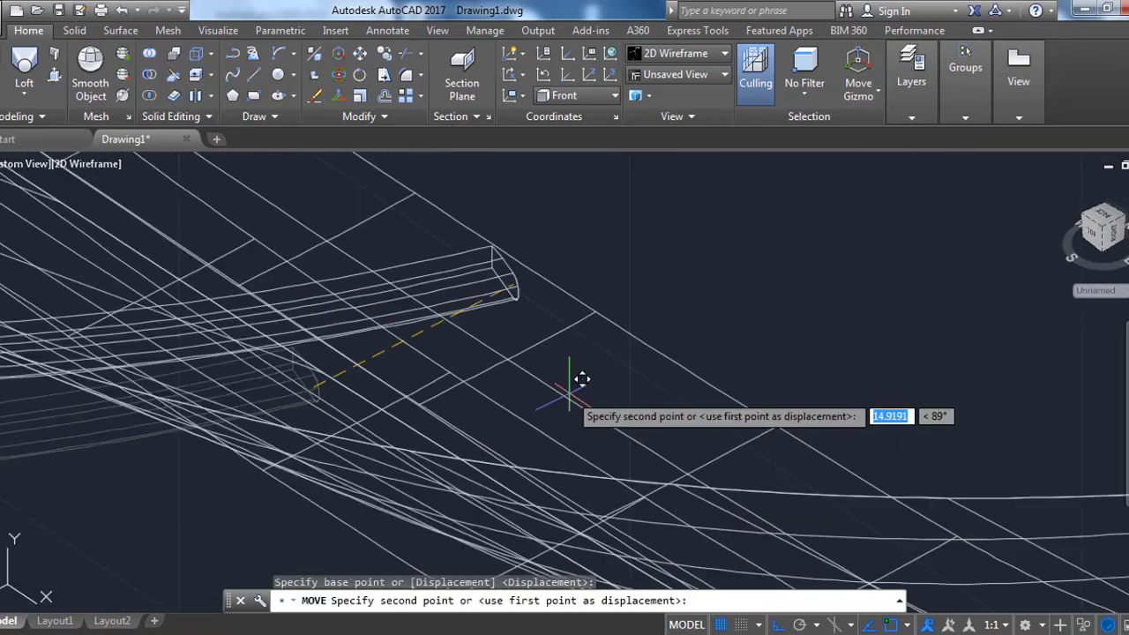
pyautogui.scroll(3, 850, 400)
pyautogui.scroll(-5, 806, 399)
pyautogui.press('Escape')
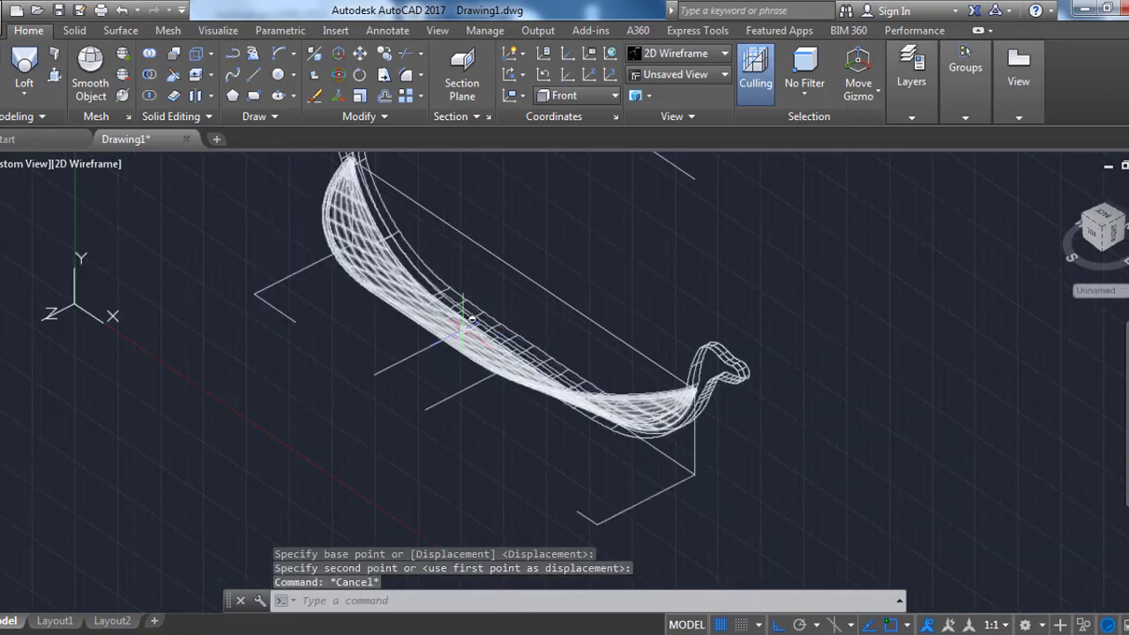
pyautogui.keyDown('shift'); pyautogui.moveTo(680, 403); pyautogui.dragTo(242, 319, button='middle'); pyautogui.keyUp('shift')
pyautogui.scroll(5, 242, 319)
pyautogui.scroll(-5, 243, 319)
pyautogui.keyDown('shift'); pyautogui.moveTo(424, 373); pyautogui.dragTo(370, 303, button='middle'); pyautogui.keyUp('shift')
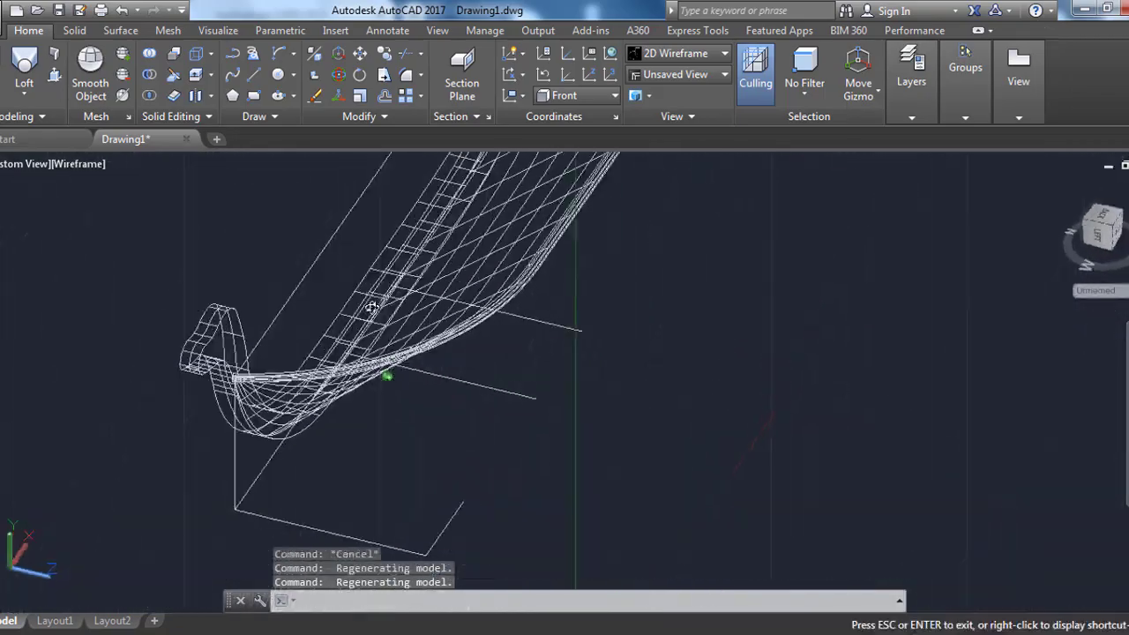
pyautogui.scroll(5, 273, 310)
pyautogui.moveTo(273, 310)
pyautogui.keyDown('shift'); pyautogui.mouseDown(button='middle')
pyautogui.moveTo(229, 308)
pyautogui.moveTo(335, 315)
pyautogui.moveTo(320, 335)
pyautogui.moveTo(356, 364)
pyautogui.mouseUp(button='middle'); pyautogui.keyUp('shift')
pyautogui.scroll(3, 339, 363)
pyautogui.scroll(-3, 356, 363)
# Step: Switch the UCS to World and move the rail onto the hull's top edge
pyautogui.click(578, 95)
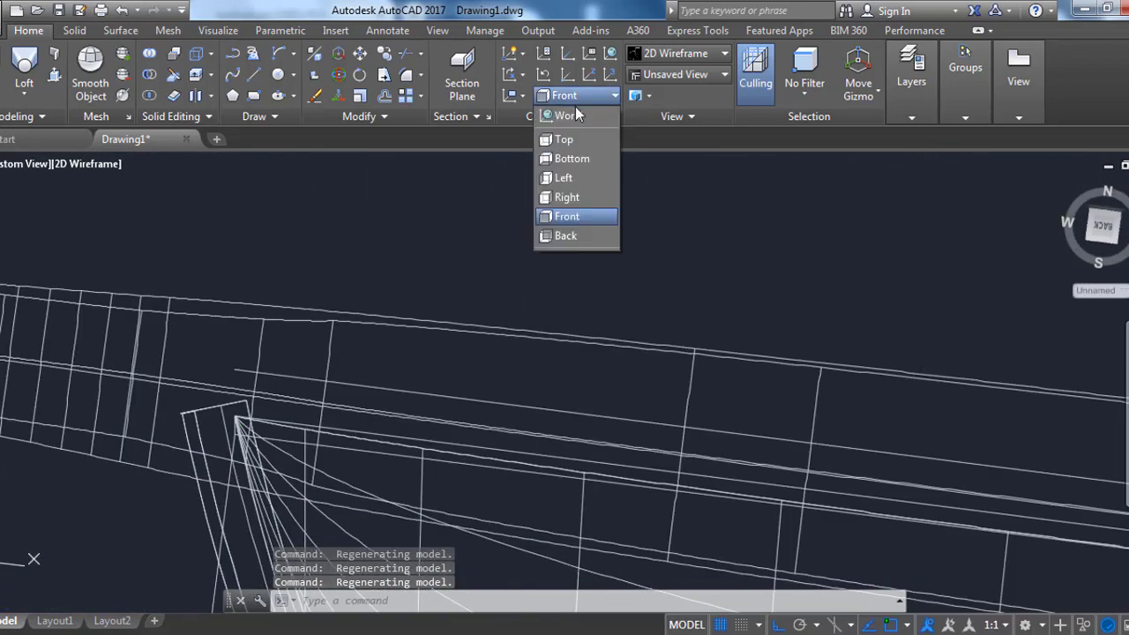
pyautogui.click(556, 113)
pyautogui.scroll(5, 617, 336)
pyautogui.write('m')
pyautogui.press('Return')
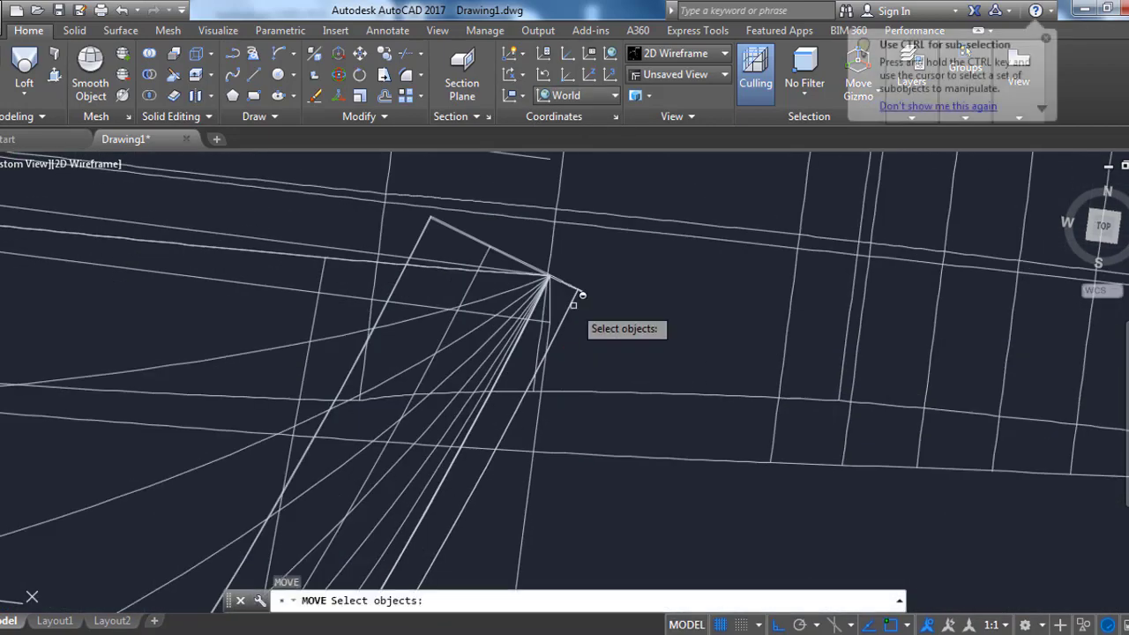
pyautogui.click(569, 282)
pyautogui.press('Return')
pyautogui.click(615, 314)
pyautogui.click(670, 303)
pyautogui.scroll(-3, 587, 323)
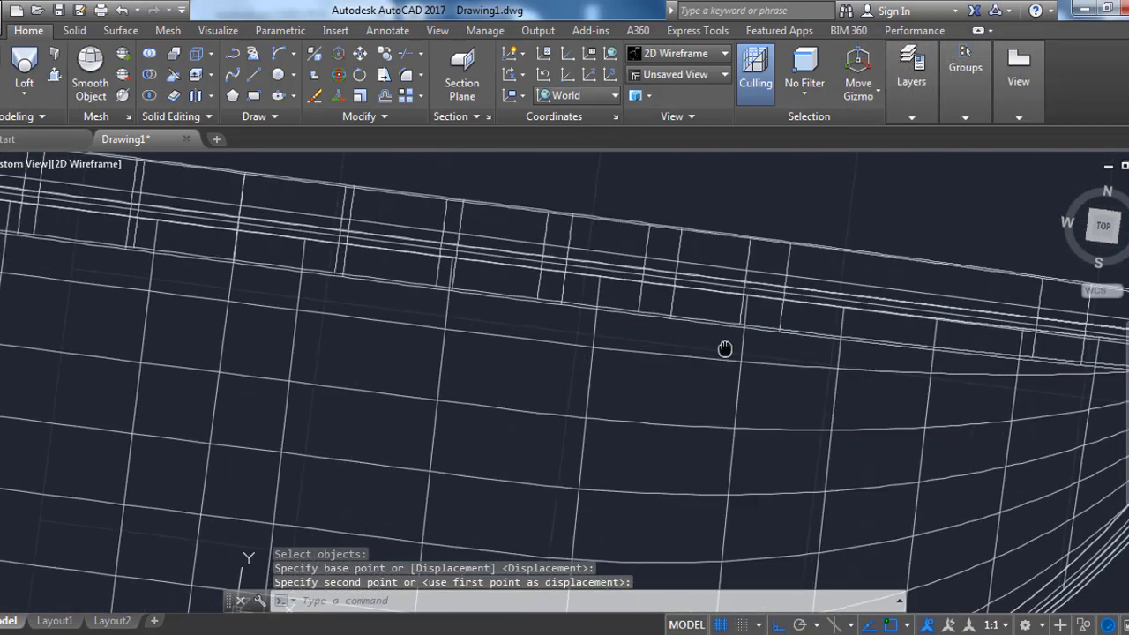
pyautogui.scroll(3, 285, 285)
pyautogui.scroll(2, 176, 265)
pyautogui.scroll(-3, 174, 266)
pyautogui.scroll(-3, 252, 265)
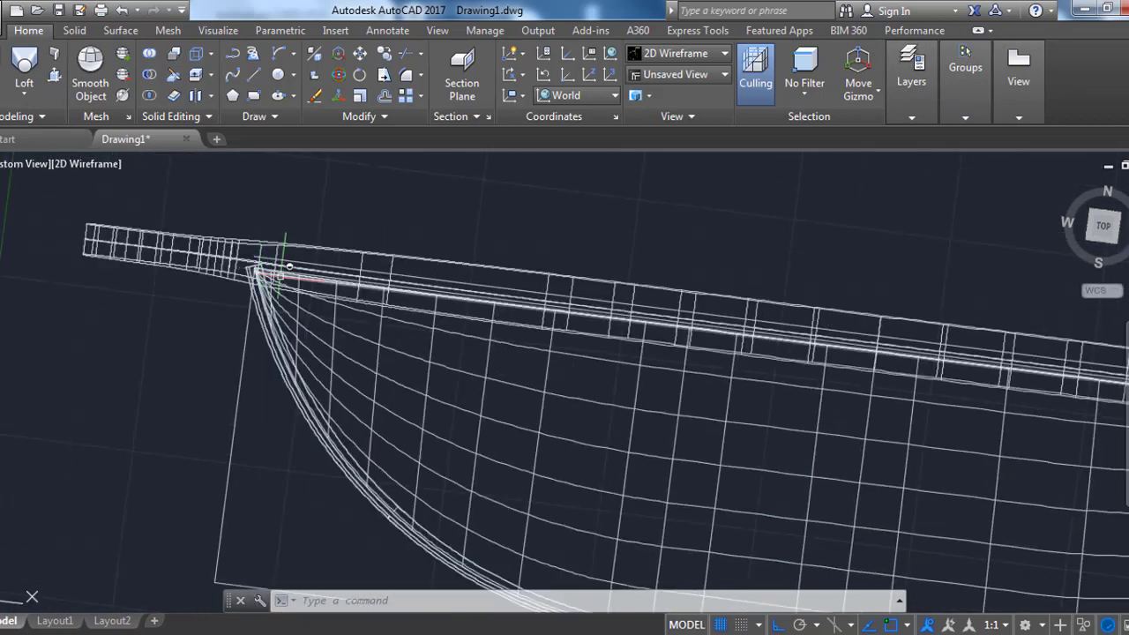
pyautogui.moveTo(253, 265)
pyautogui.keyDown('shift'); pyautogui.mouseDown(button='middle')
pyautogui.moveTo(474, 318)
pyautogui.moveTo(530, 297)
pyautogui.moveTo(721, 385)
pyautogui.mouseUp(button='middle'); pyautogui.keyUp('shift')
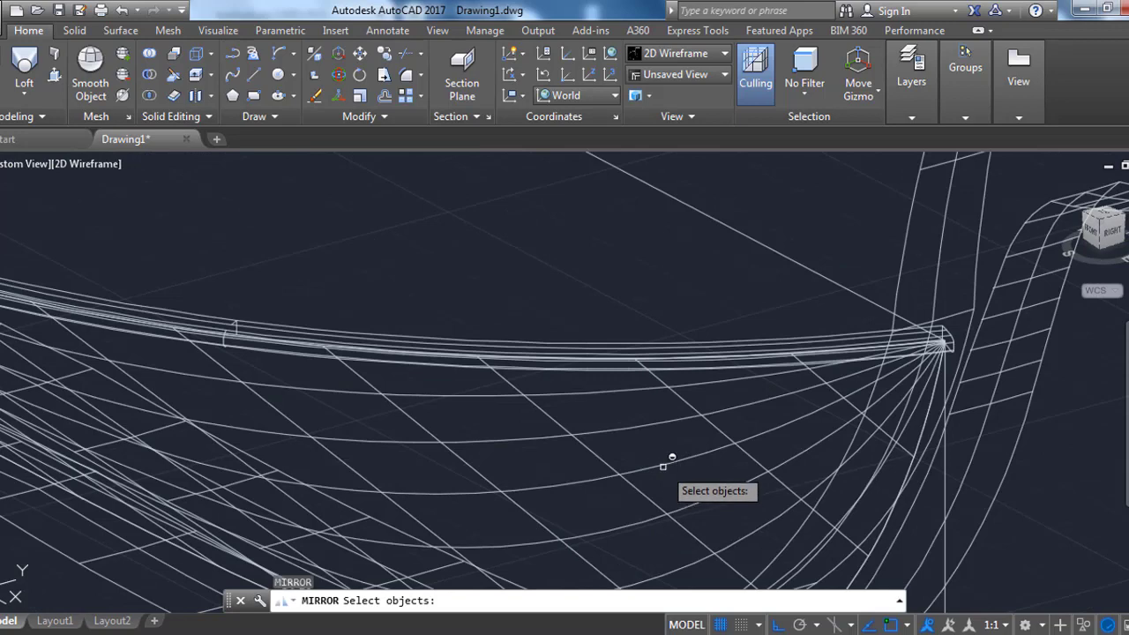
# Step: Thicken the hull surface into a solid 0.05 thick
pyautogui.scroll(-4, 663, 466)
pyautogui.press('Escape')
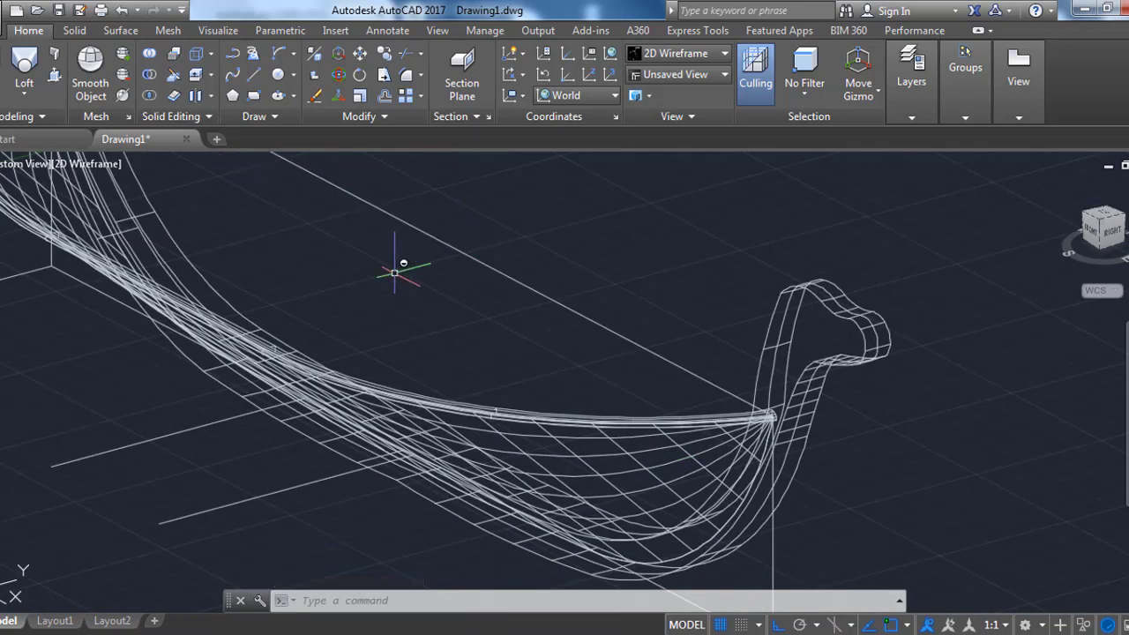
pyautogui.click(75, 30)
pyautogui.click(455, 74)
pyautogui.click(564, 448)
pyautogui.press('Return')
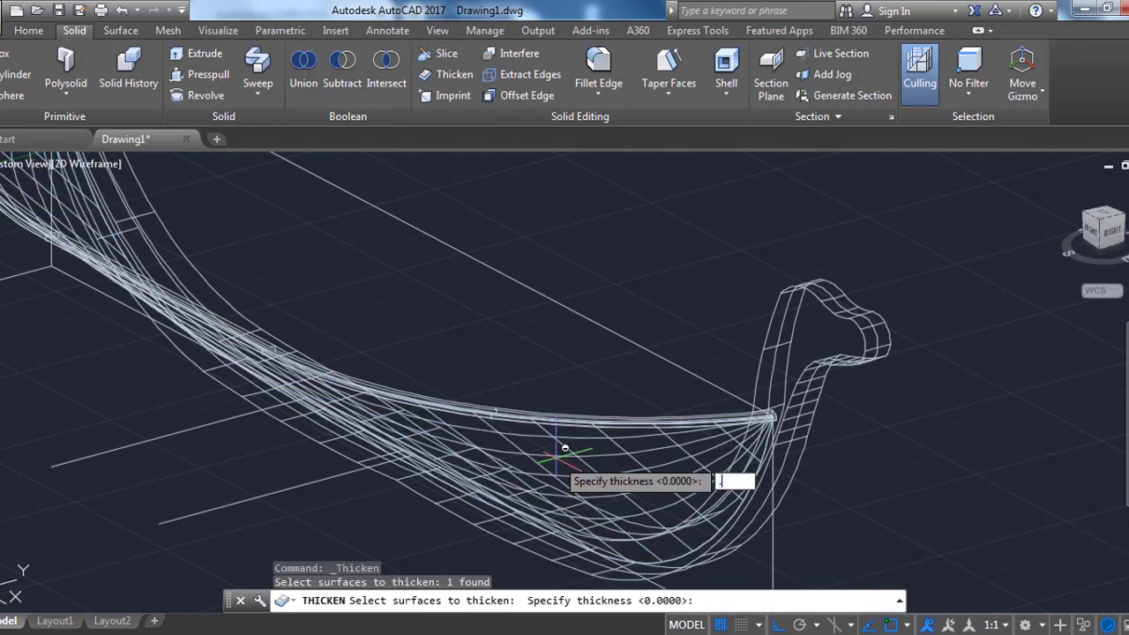
pyautogui.write('05')
pyautogui.press('Return')
pyautogui.keyDown('shift'); pyautogui.moveTo(565, 448); pyautogui.dragTo(514, 392, button='middle'); pyautogui.keyUp('shift')
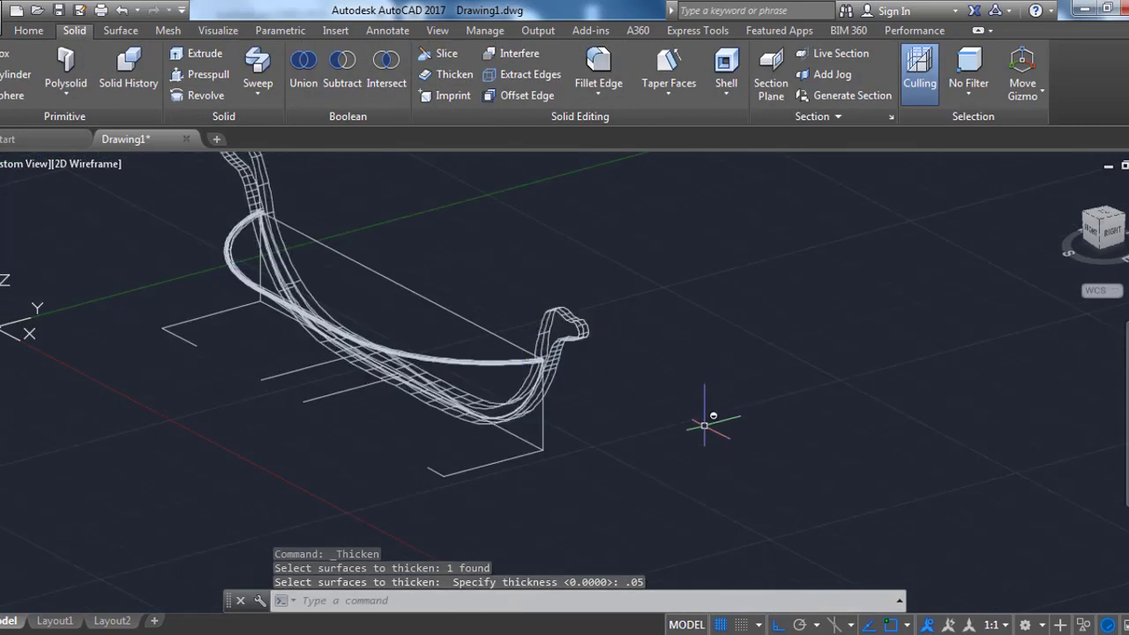
# Step: Set the viewport visual style to Realistic
pyautogui.click(89, 164)
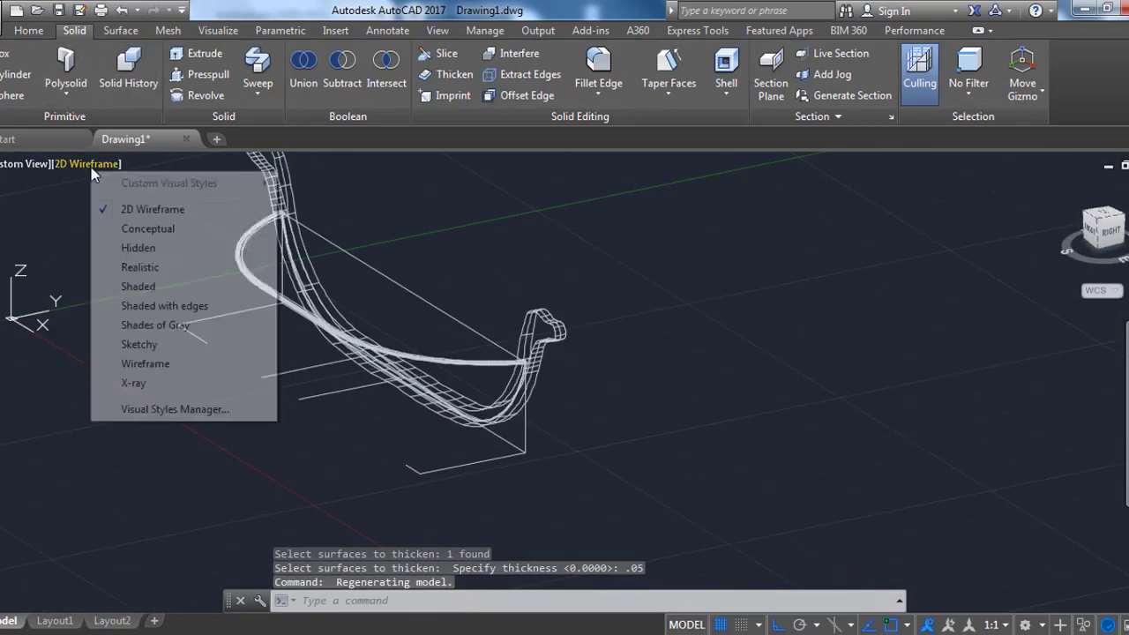
pyautogui.click(132, 271)
pyautogui.moveTo(515, 311)
pyautogui.keyDown('shift'); pyautogui.mouseDown(button='middle')
pyautogui.moveTo(517, 365)
pyautogui.moveTo(650, 308)
pyautogui.moveTo(530, 361)
pyautogui.mouseUp(button='middle'); pyautogui.keyUp('shift')
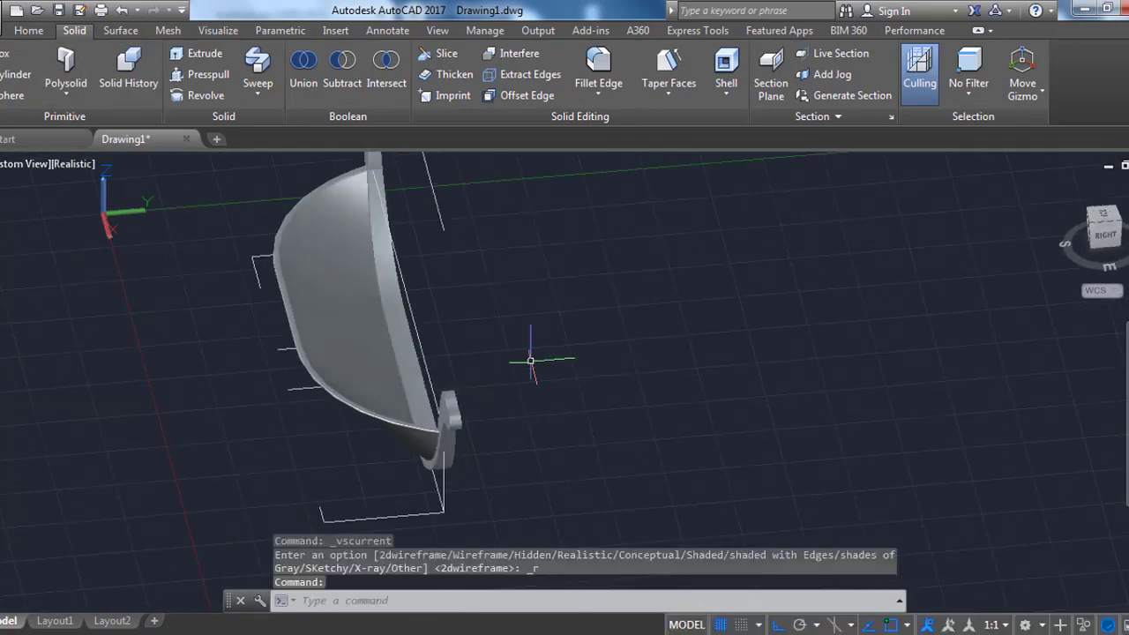
# Step: Start a MIRROR, selecting the boat shell and the rail
pyautogui.write('mi')
pyautogui.press('Return')
pyautogui.click(375, 328)
pyautogui.click(321, 263)
# Step: In wireframe, mirror the hull and rail across a two-point mirror line
pyautogui.keyDown('shift'); pyautogui.moveTo(446, 414); pyautogui.dragTo(530, 371, button='middle'); pyautogui.keyUp('shift')
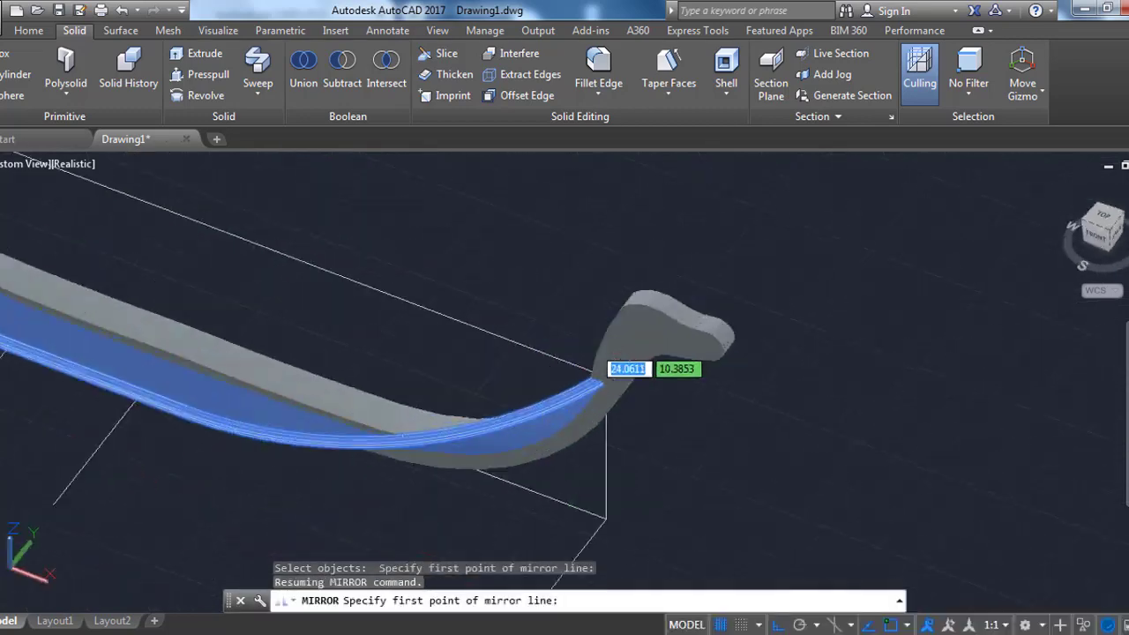
pyautogui.click(75, 164)
pyautogui.click(150, 210)
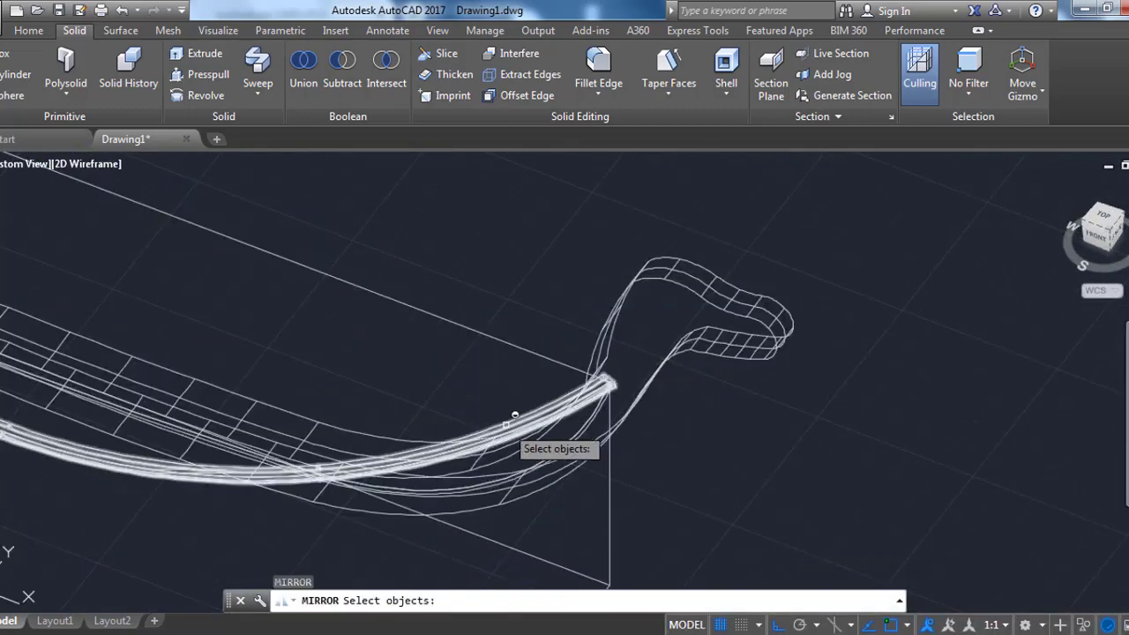
pyautogui.click(180, 438)
pyautogui.click(569, 444)
pyautogui.press('Return')
pyautogui.scroll(3, 618, 379)
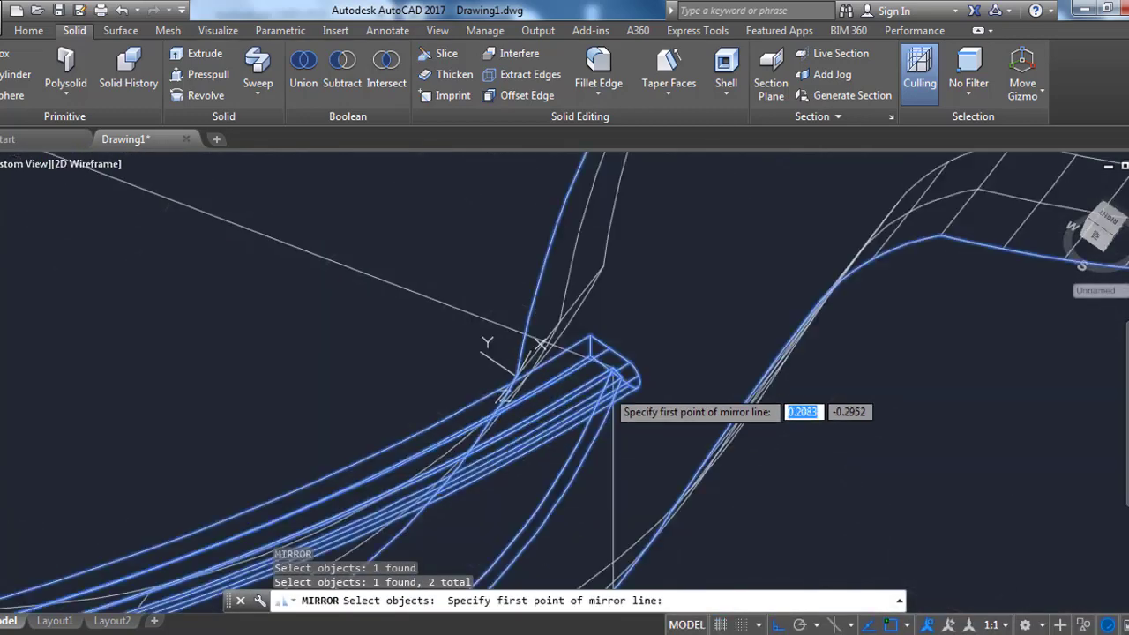
pyautogui.scroll(2, 656, 320)
pyautogui.scroll(-2, 654, 319)
pyautogui.scroll(-4, 530, 291)
pyautogui.keyDown('shift'); pyautogui.moveTo(369, 248); pyautogui.dragTo(383, 269, button='middle'); pyautogui.keyUp('shift')
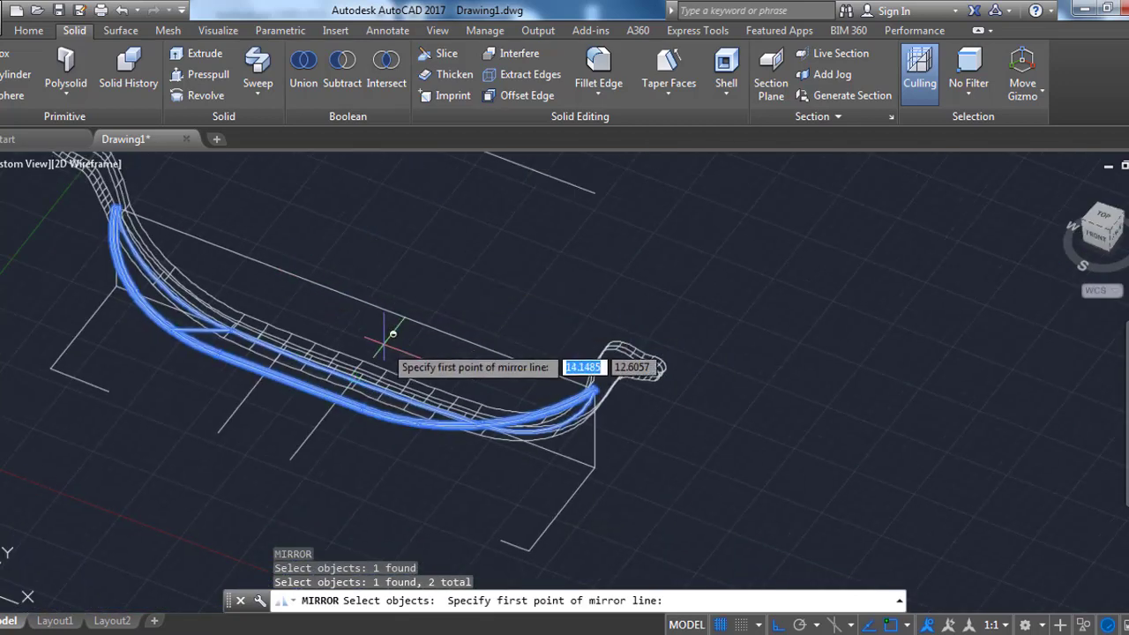
pyautogui.click(116, 286)
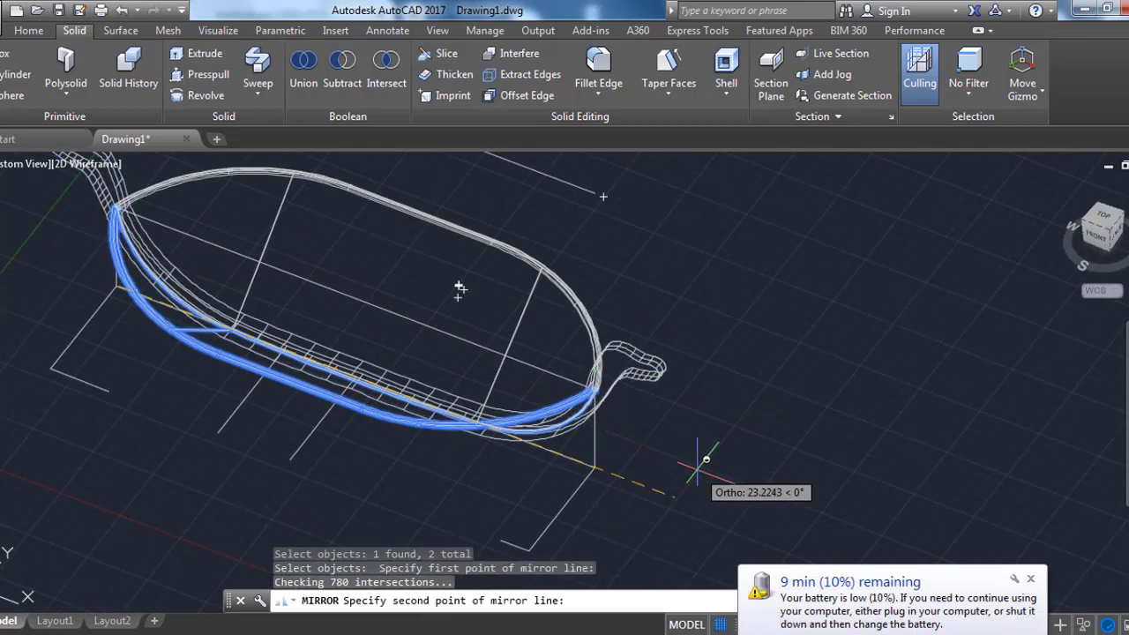
pyautogui.click(459, 288)
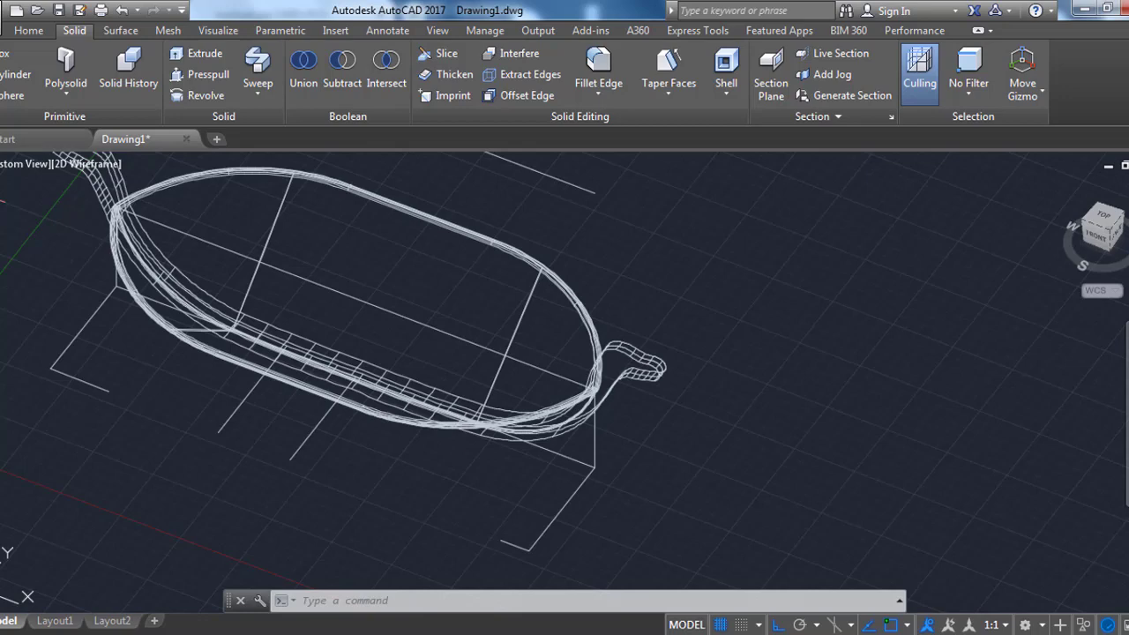
# Step: Switch the display back to Realistic shading viewed from above
pyautogui.scroll(-3, 718, 454)
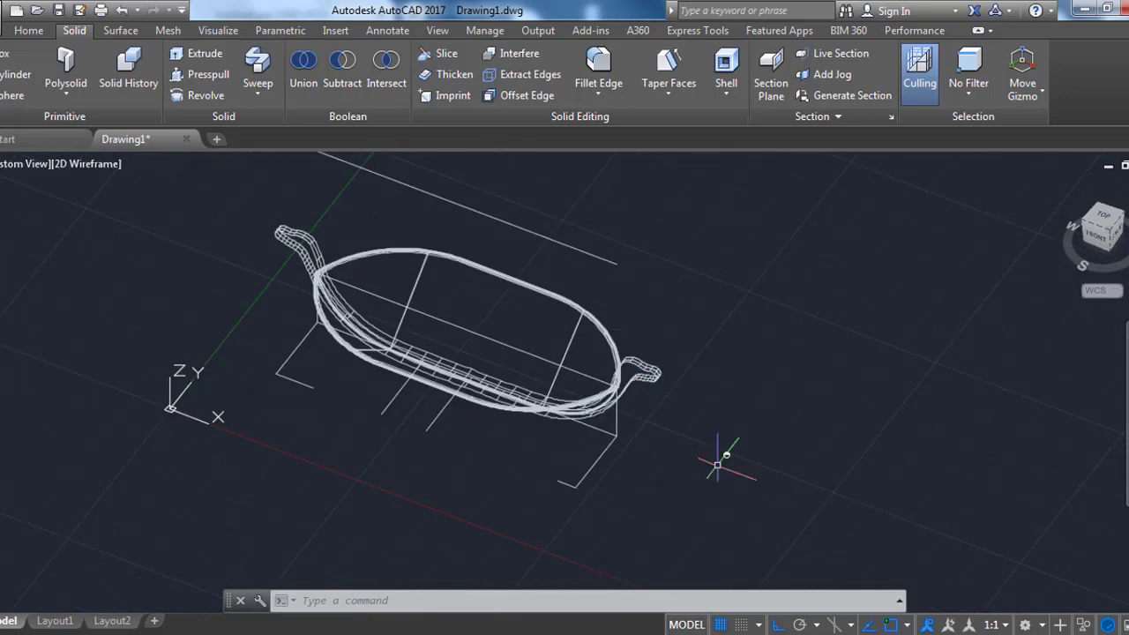
pyautogui.moveTo(718, 453)
pyautogui.keyDown('shift'); pyautogui.mouseDown(button='middle')
pyautogui.moveTo(711, 327)
pyautogui.moveTo(747, 361)
pyautogui.moveTo(746, 379)
pyautogui.moveTo(643, 414)
pyautogui.moveTo(756, 403)
pyautogui.moveTo(597, 353)
pyautogui.moveTo(651, 484)
pyautogui.moveTo(675, 509)
pyautogui.mouseUp(button='middle'); pyautogui.keyUp('shift')
pyautogui.click(86, 164)
pyautogui.click(141, 267)
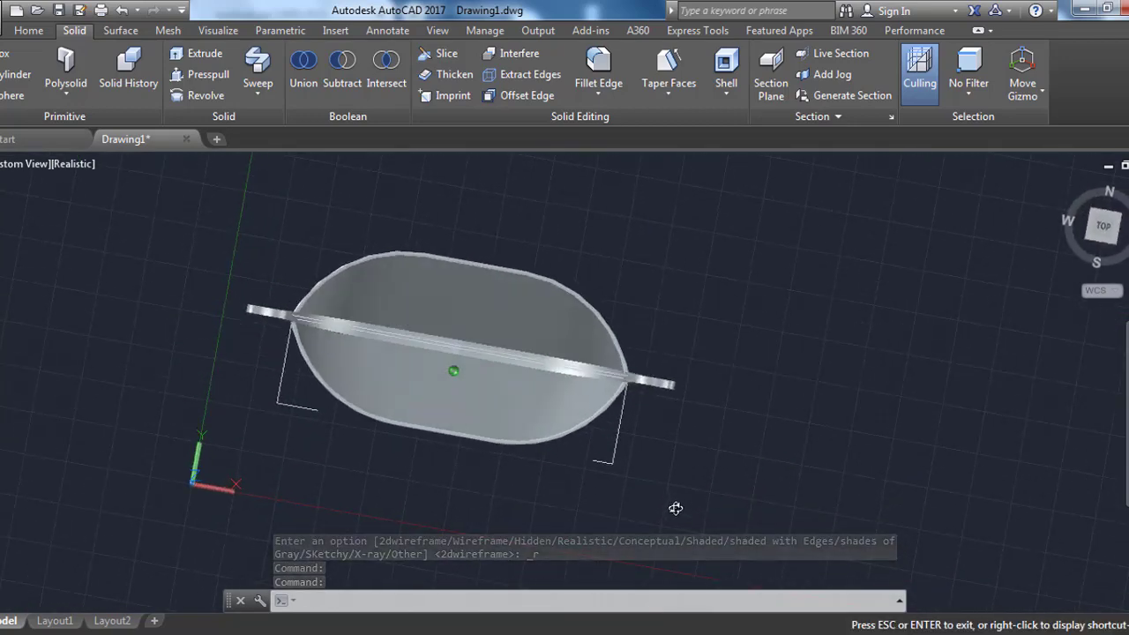
# Step: Draw an 8-by-1 rectangle with LINE beside the boat for the seat
pyautogui.write('l')
pyautogui.press('Return')
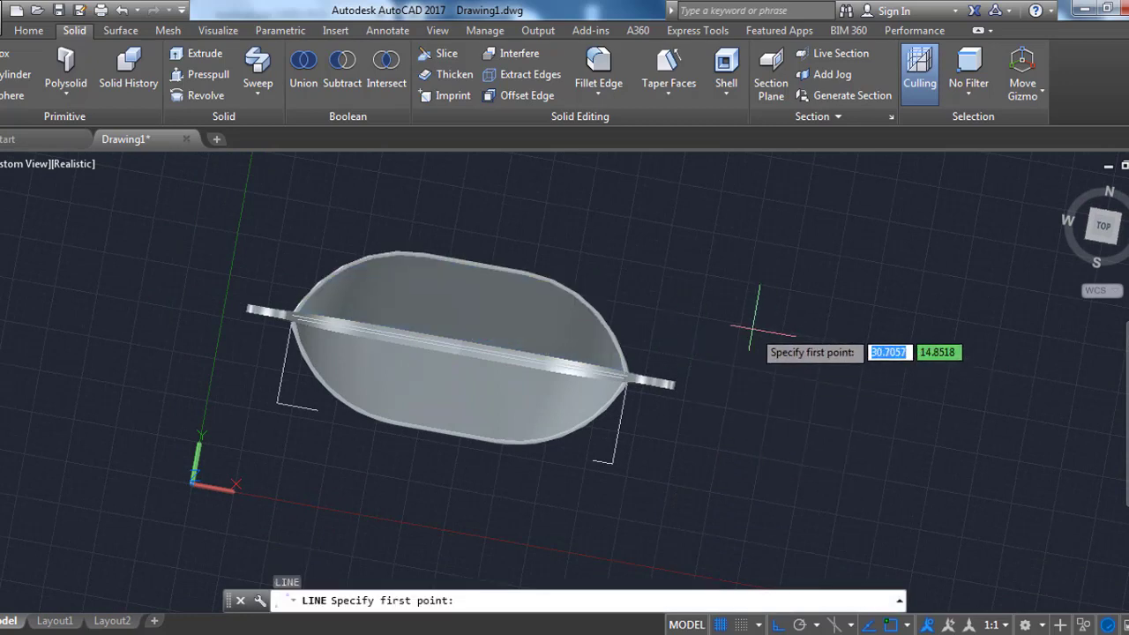
pyautogui.click(750, 327)
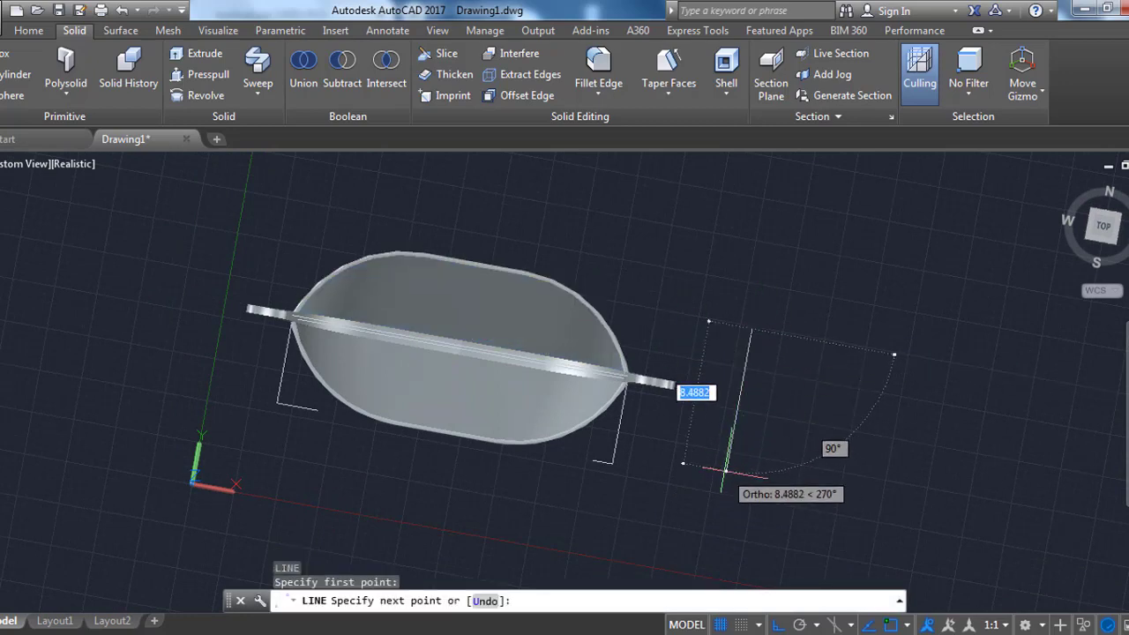
pyautogui.press('Return')
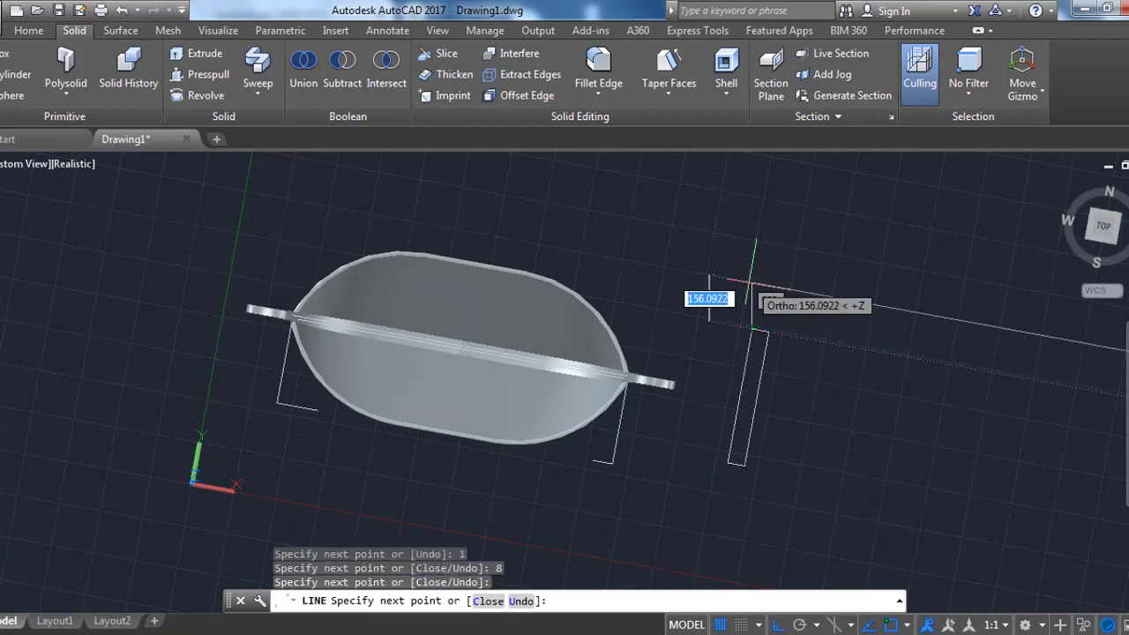
pyautogui.press('Escape')
pyautogui.keyDown('shift'); pyautogui.moveTo(778, 483); pyautogui.dragTo(727, 427, button='middle'); pyautogui.keyUp('shift')
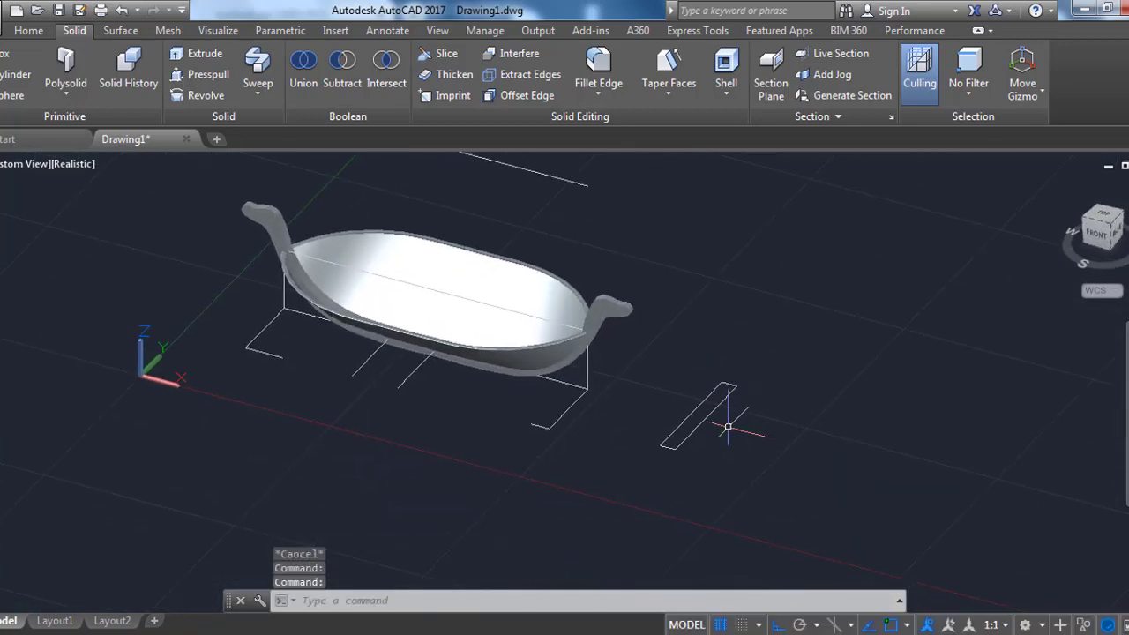
# Step: Join the four seat outline lines into a single closed polyline
pyautogui.write('ext')
pyautogui.press('Return')
pyautogui.press('Escape')
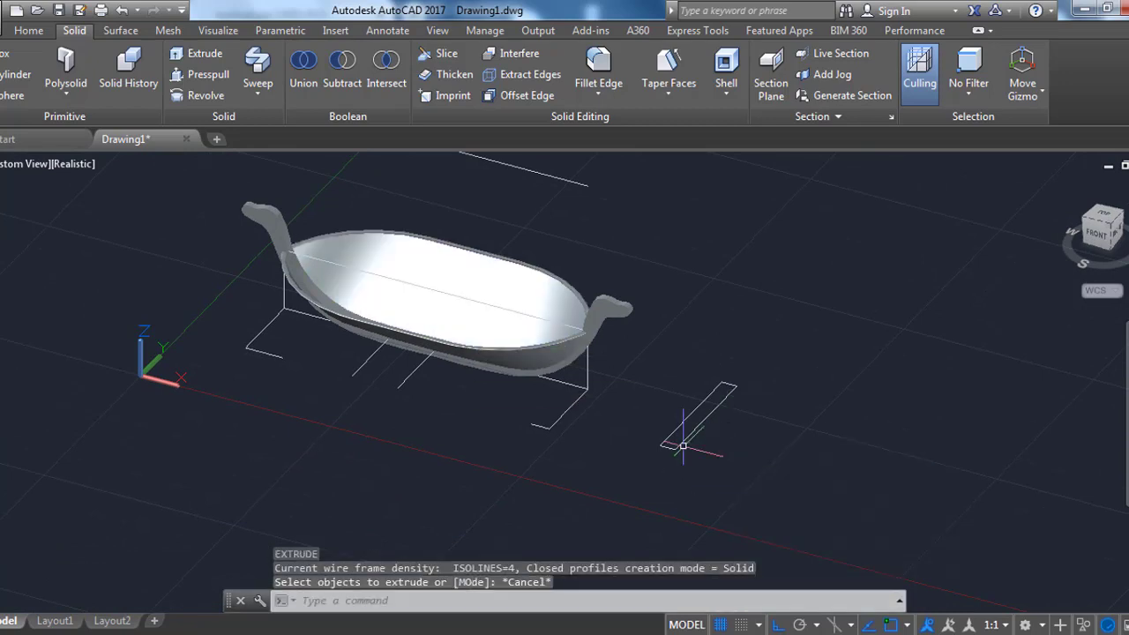
pyautogui.write('j')
pyautogui.press('Return')
pyautogui.moveTo(620, 522); pyautogui.dragTo(871, 337)
pyautogui.press('Return')
# Step: Extrude the joined outline 0.1 to form a thin flat bar
pyautogui.write('ex')
pyautogui.press('Return')
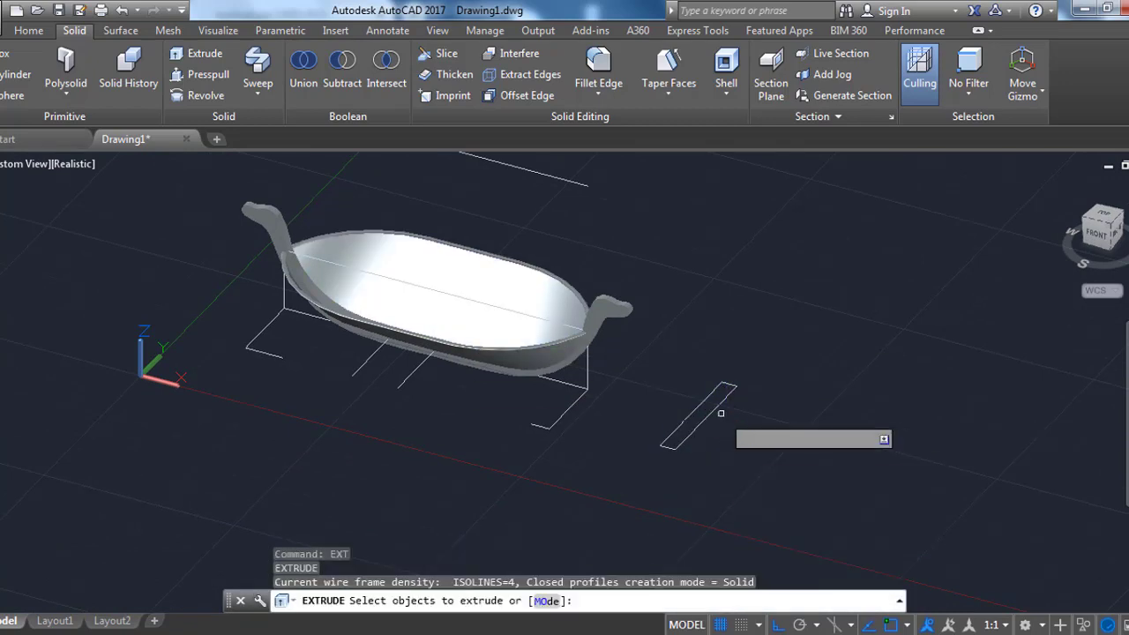
pyautogui.click(717, 420)
pyautogui.press('Return')
pyautogui.write('.1')
pyautogui.press('Return')
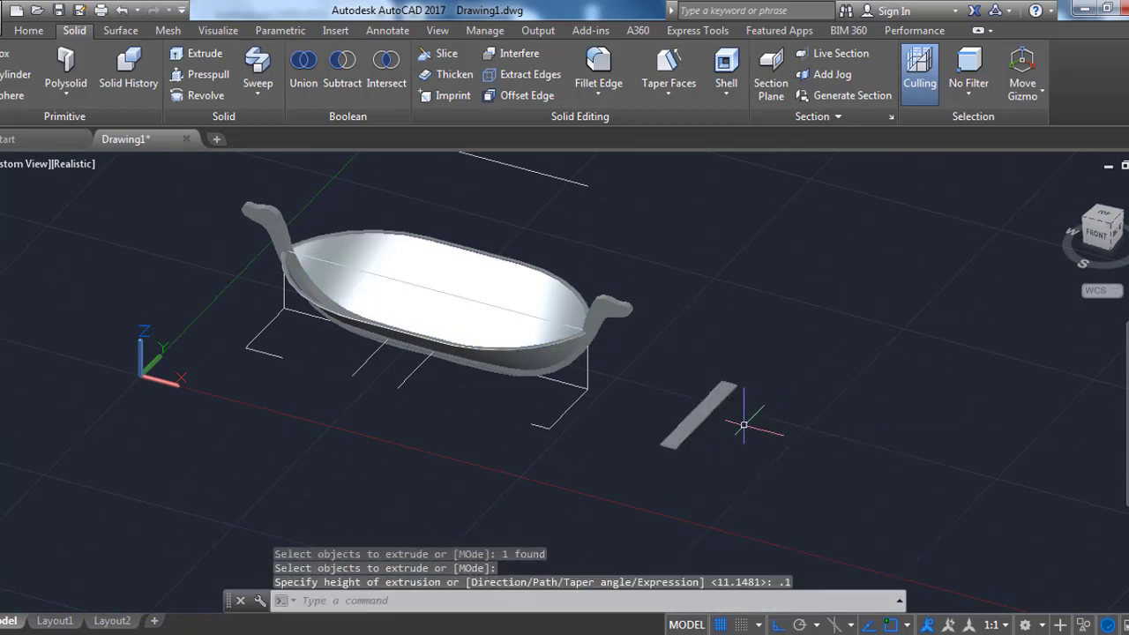
# Step: Copy the bar twice alongside, making three seat bars
pyautogui.write('co')
pyautogui.press('Return')
pyautogui.click(753, 439)
pyautogui.press('Return')
pyautogui.click(735, 437)
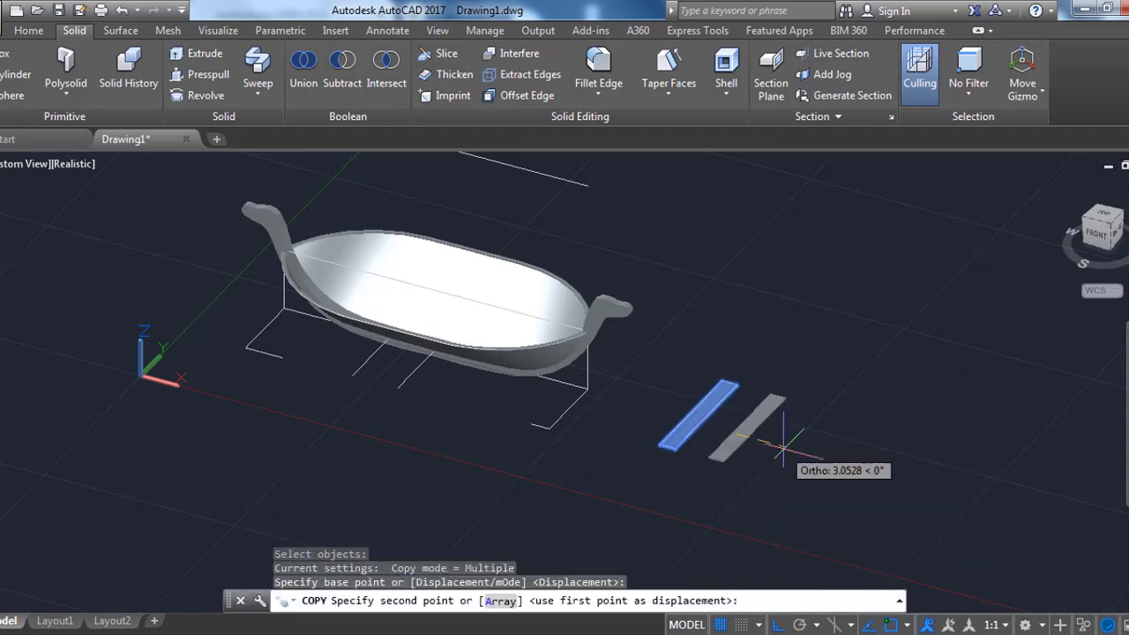
pyautogui.click(796, 452)
pyautogui.press('Return')
pyautogui.press('Return')
pyautogui.click(761, 432)
pyautogui.press('Return')
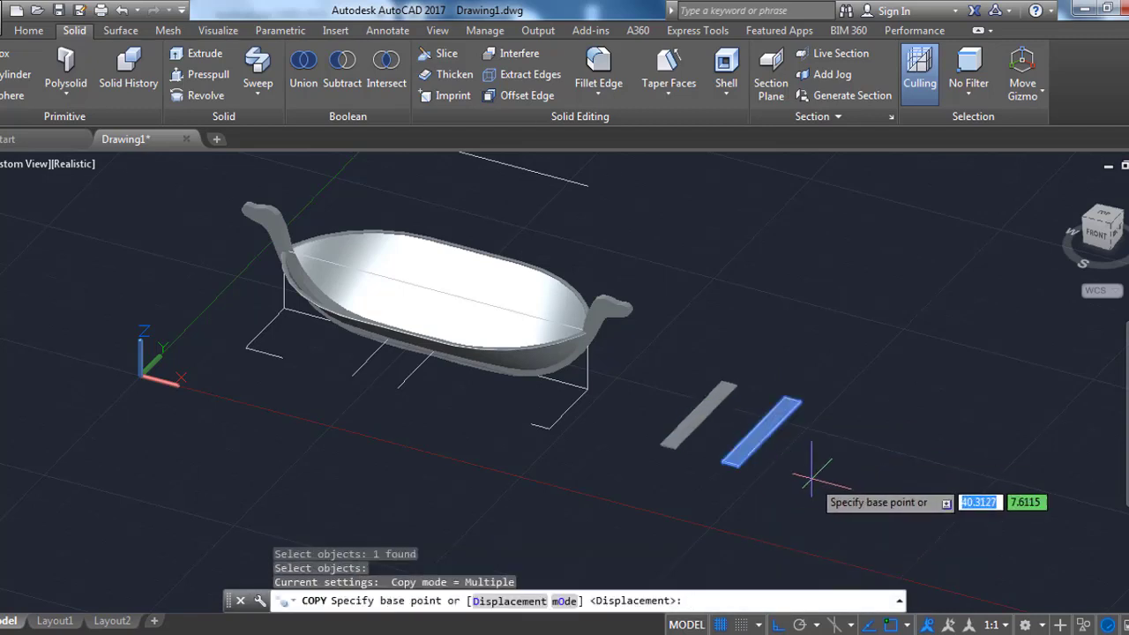
pyautogui.click(810, 476)
pyautogui.click(879, 494)
pyautogui.press('Return')
# Step: Move all three bars into the hull so they span the inside as seats
pyautogui.press('m')
pyautogui.press('Return')
pyautogui.moveTo(873, 486); pyautogui.dragTo(696, 353)
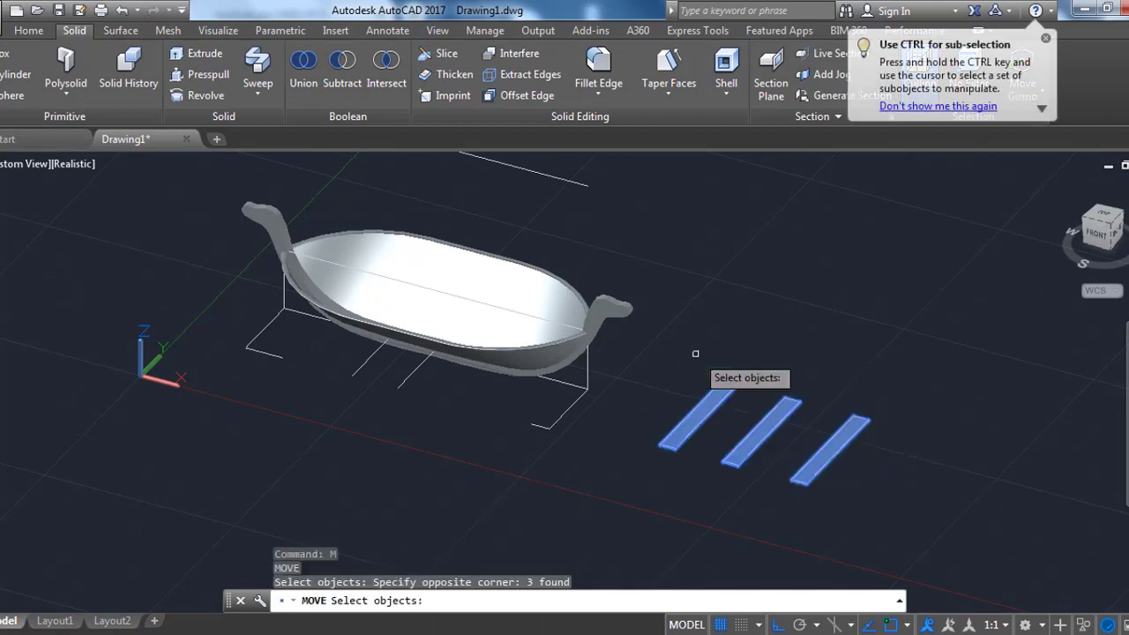
pyautogui.press('Return')
pyautogui.moveTo(696, 353)
pyautogui.keyDown('shift'); pyautogui.mouseDown(button='middle')
pyautogui.moveTo(835, 468)
pyautogui.moveTo(917, 414)
pyautogui.mouseUp(button='middle'); pyautogui.keyUp('shift')
pyautogui.click(927, 403)
pyautogui.click(925, 396)
pyautogui.press('Return')
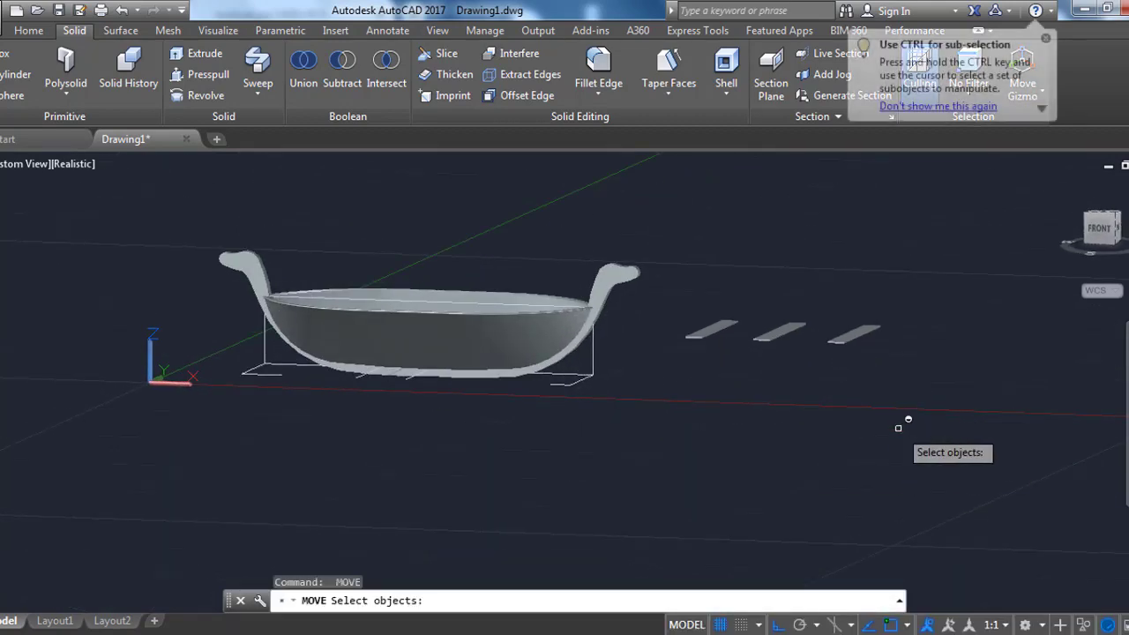
pyautogui.press('Escape')
pyautogui.press('Return')
pyautogui.moveTo(882, 415); pyautogui.dragTo(705, 283)
pyautogui.press('Return')
pyautogui.click(872, 407)
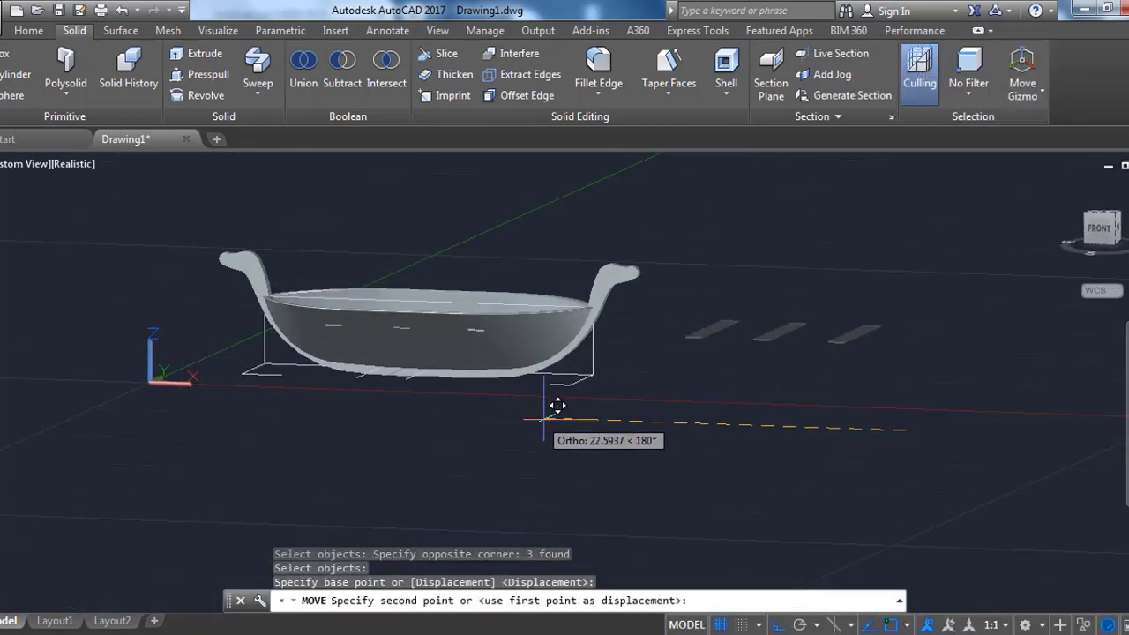
pyautogui.keyDown('shift'); pyautogui.moveTo(515, 410); pyautogui.dragTo(474, 442, button='middle'); pyautogui.keyUp('shift')
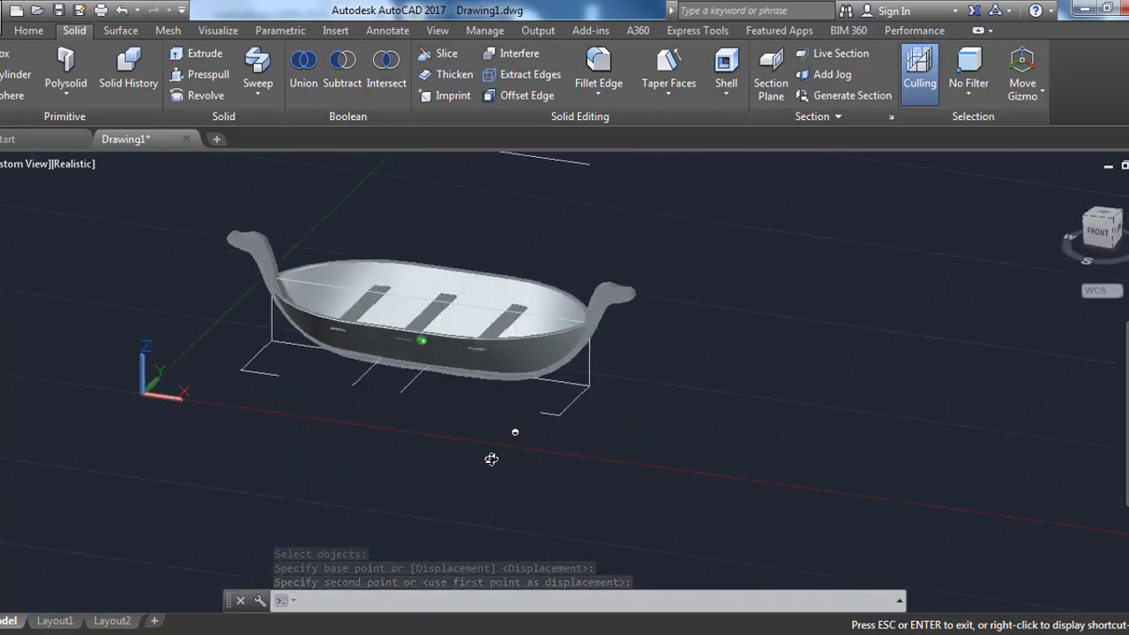
pyautogui.press('Escape')
pyautogui.scroll(2, 450, 326)
pyautogui.scroll(2, 459, 291)
pyautogui.scroll(2, 469, 247)
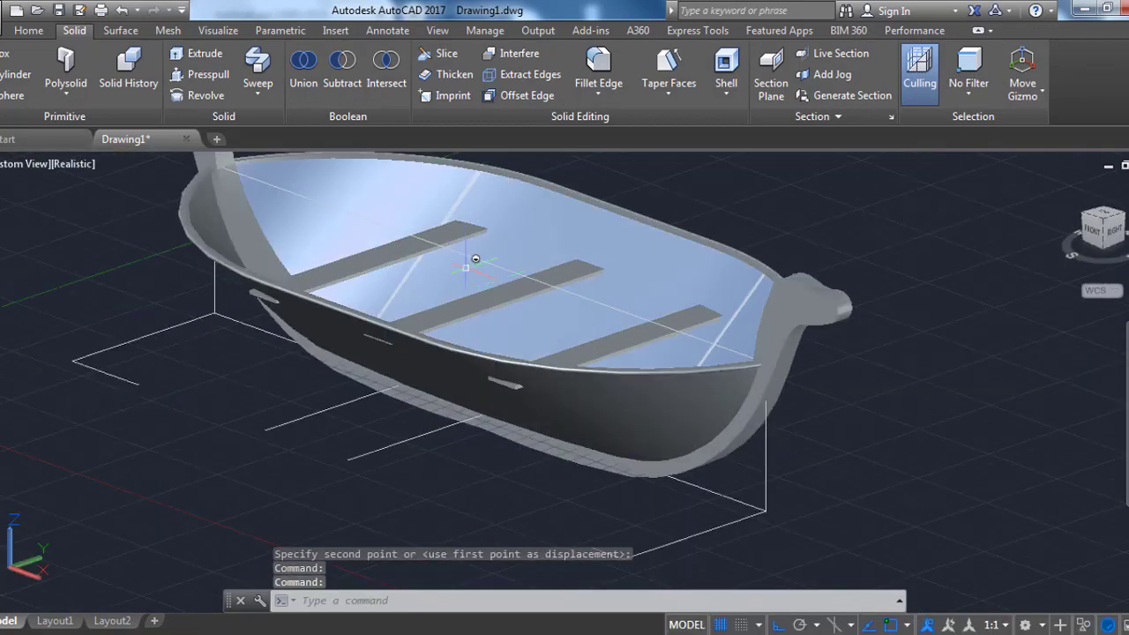
# Step: Erase the construction lines beneath the boat
pyautogui.click(203, 88)
pyautogui.scroll(3, 454, 335)
pyautogui.scroll(-5, 665, 477)
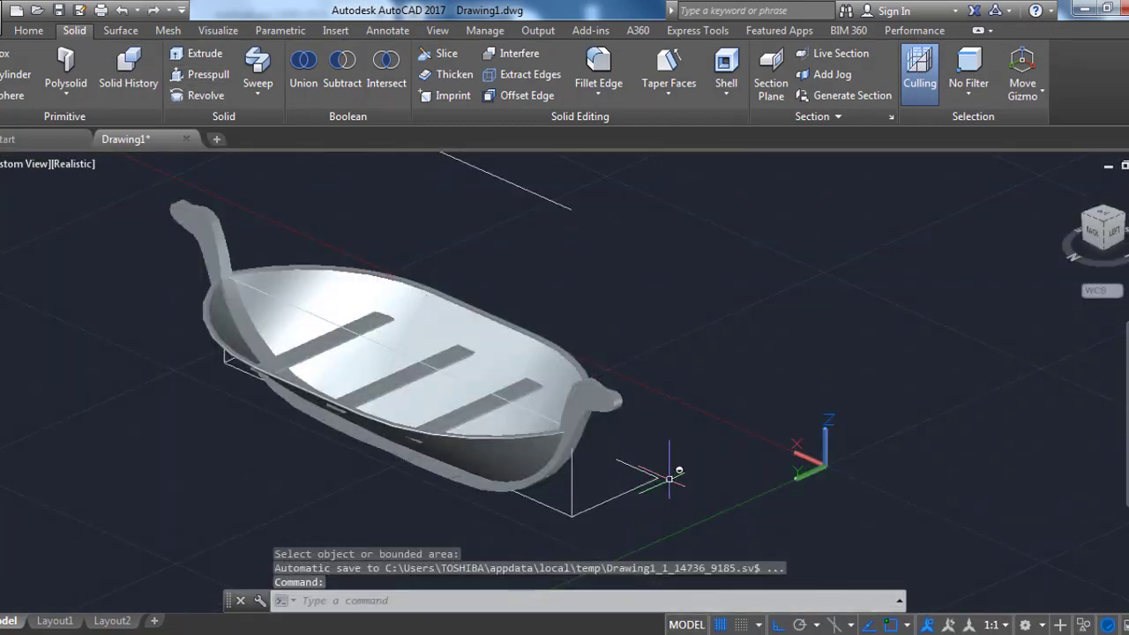
pyautogui.click(670, 477)
pyautogui.click(574, 530)
pyautogui.click(578, 490)
pyautogui.click(552, 503)
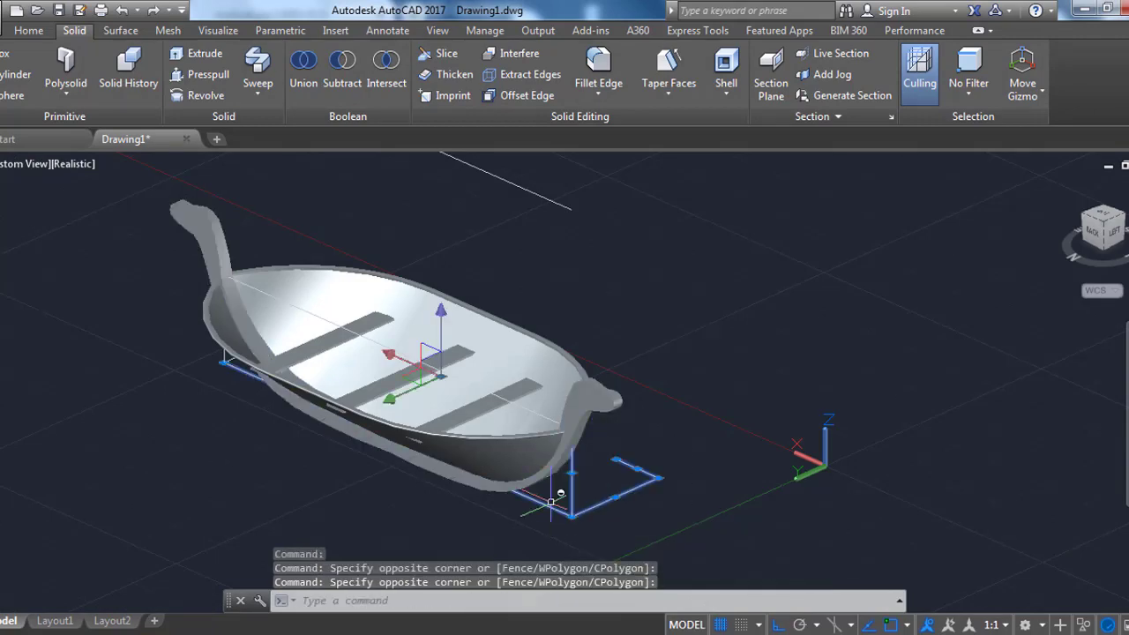
pyautogui.write('E')
pyautogui.press('Return')
# Step: Window-select and erase the remaining leftover guide lines with E
pyautogui.scroll(-3, 558, 504)
pyautogui.keyDown('shift'); pyautogui.moveTo(564, 494); pyautogui.dragTo(771, 456, button='middle'); pyautogui.keyUp('shift')
pyautogui.click(519, 517)
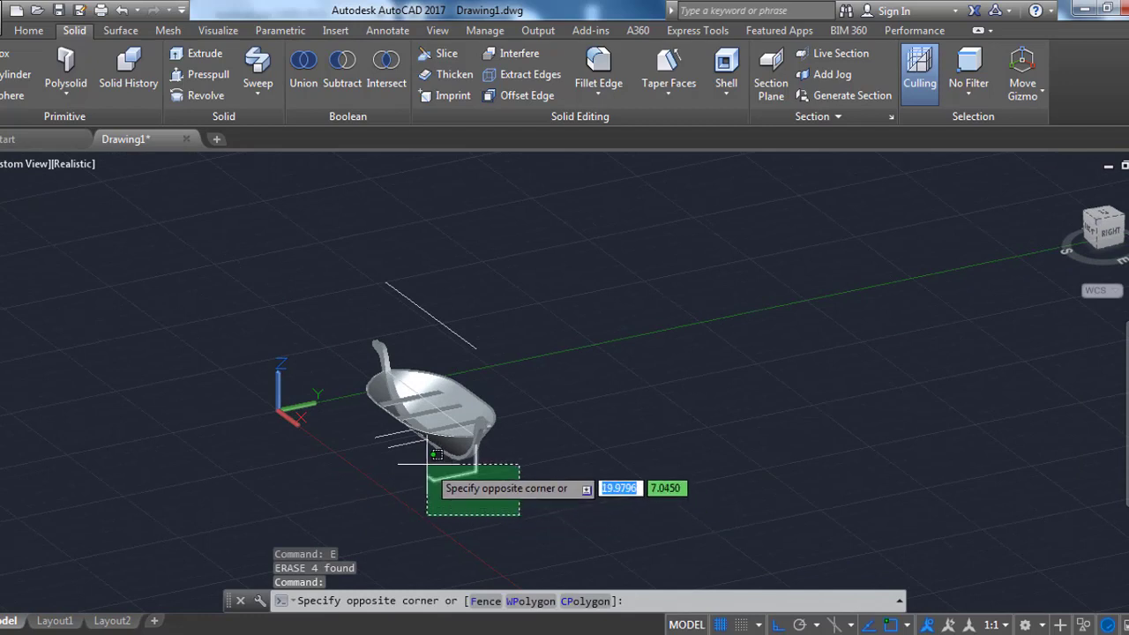
pyautogui.click(422, 464)
pyautogui.write('W')
pyautogui.press('BackSpace')
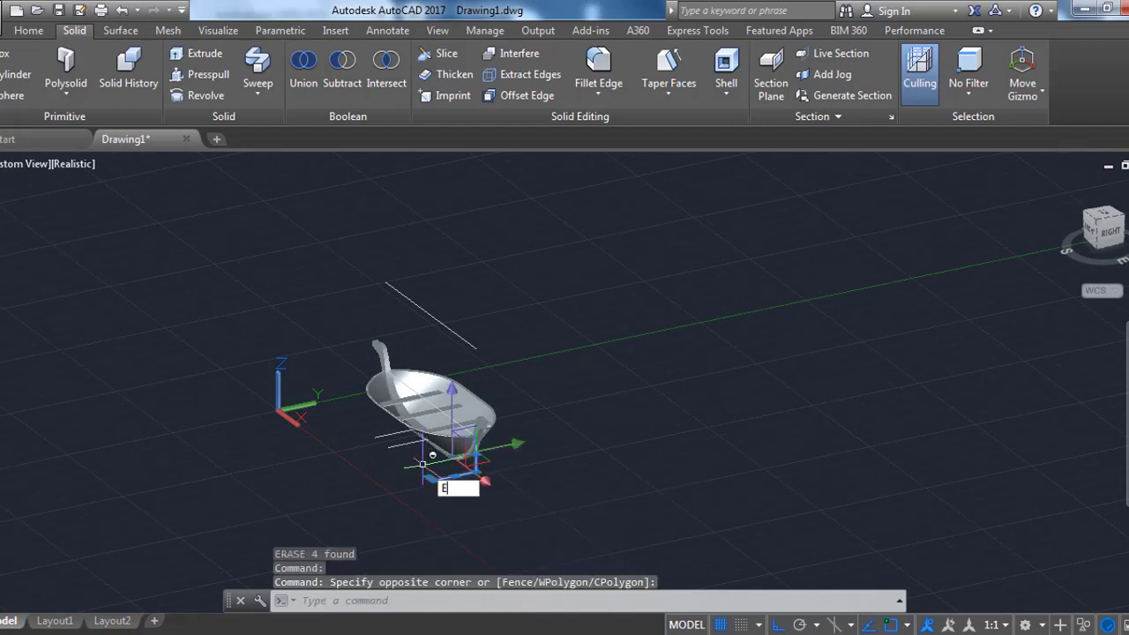
pyautogui.write('E')
pyautogui.press('Return')
# Step: Erase the stray white line near the boat
pyautogui.click(357, 434)
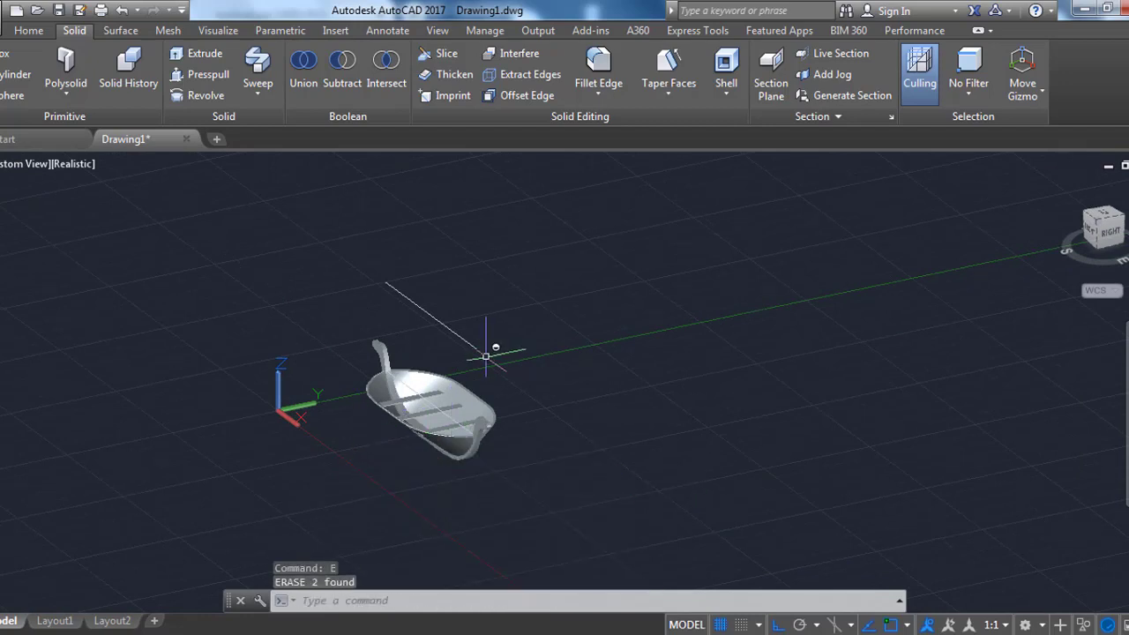
pyautogui.click(427, 337)
pyautogui.write('E')
pyautogui.press('Return')
# Step: Orbit to a perspective view to check only the shaded boat remains
pyautogui.scroll(-3, 476, 353)
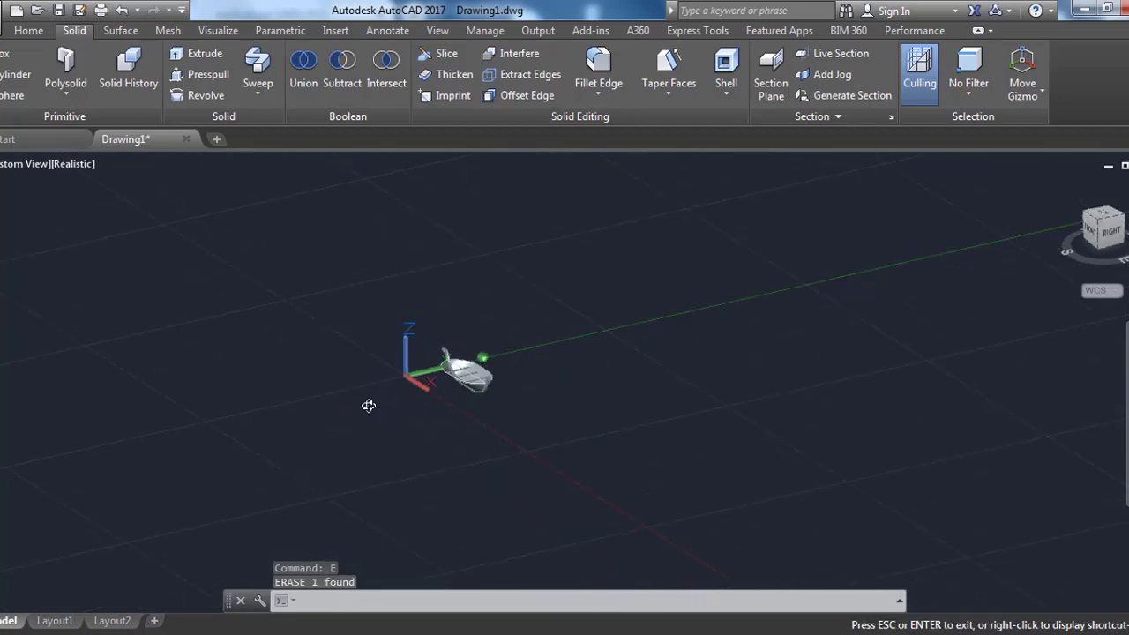
pyautogui.scroll(5, 511, 433)
pyautogui.keyDown('shift'); pyautogui.moveTo(447, 397); pyautogui.dragTo(398, 365, button='middle'); pyautogui.keyUp('shift')
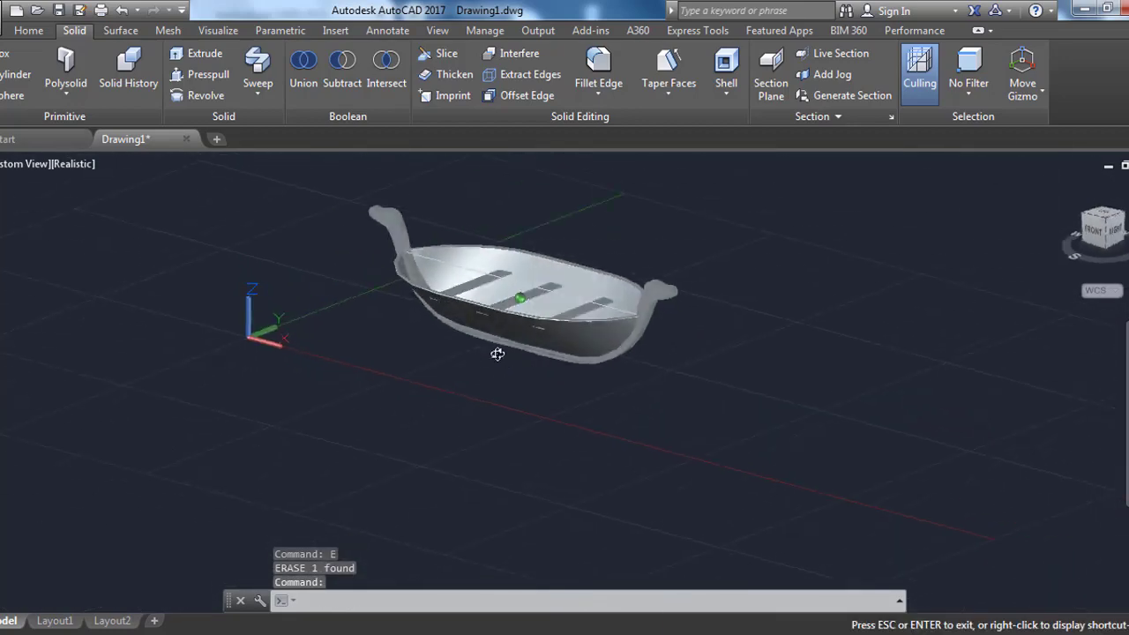
pyautogui.moveTo(427, 300); pyautogui.dragTo(453, 322, button='middle')
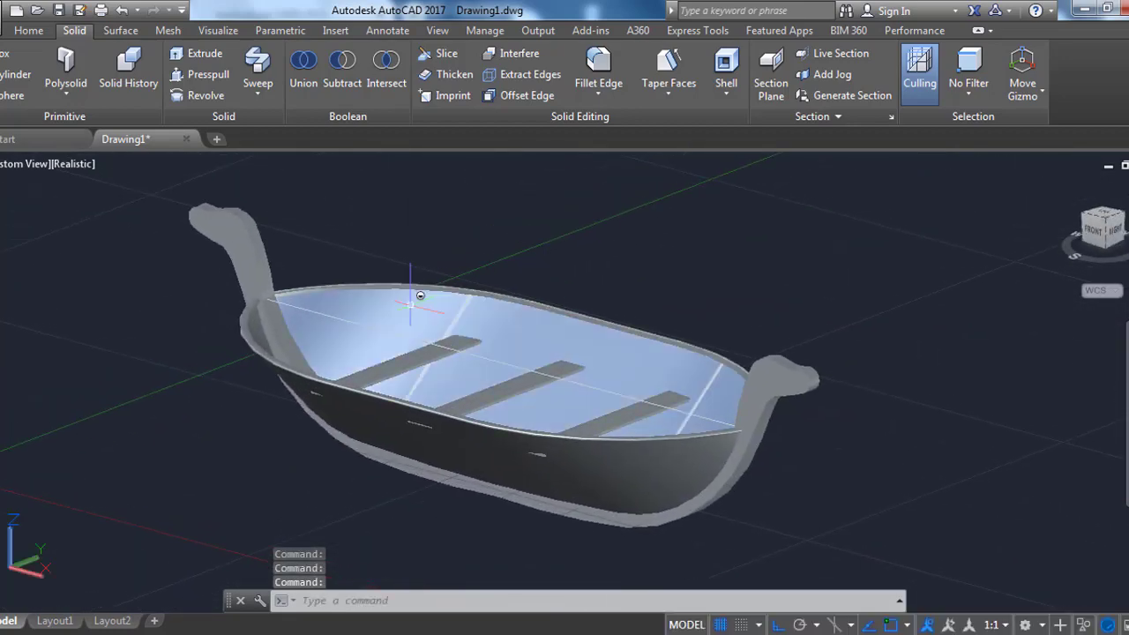
pyautogui.click(352, 324)
pyautogui.press('Escape')
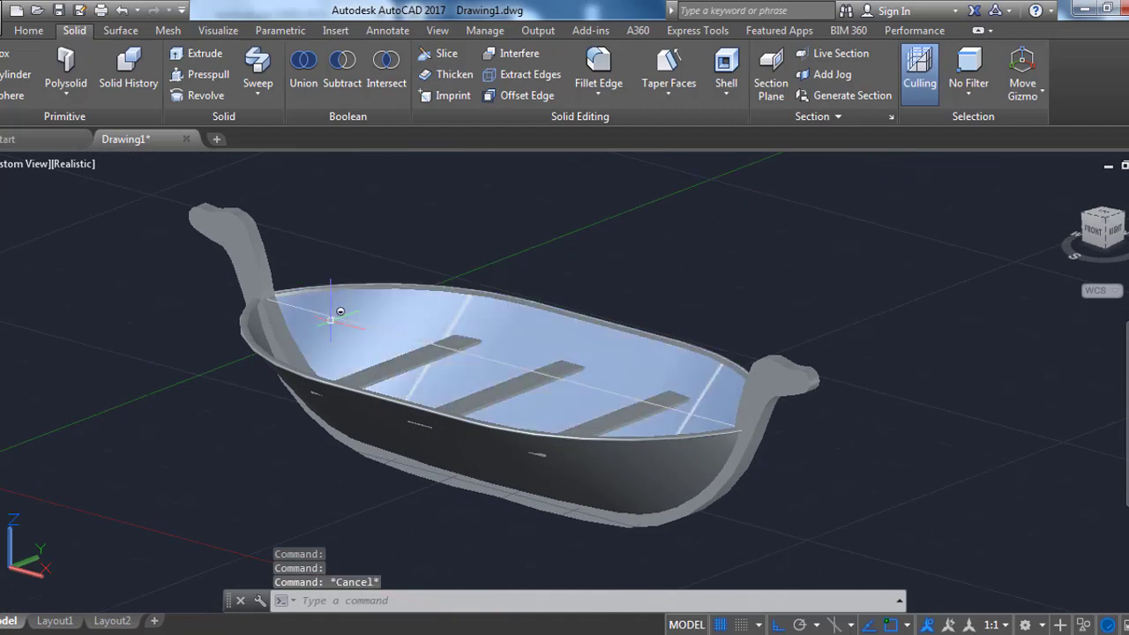